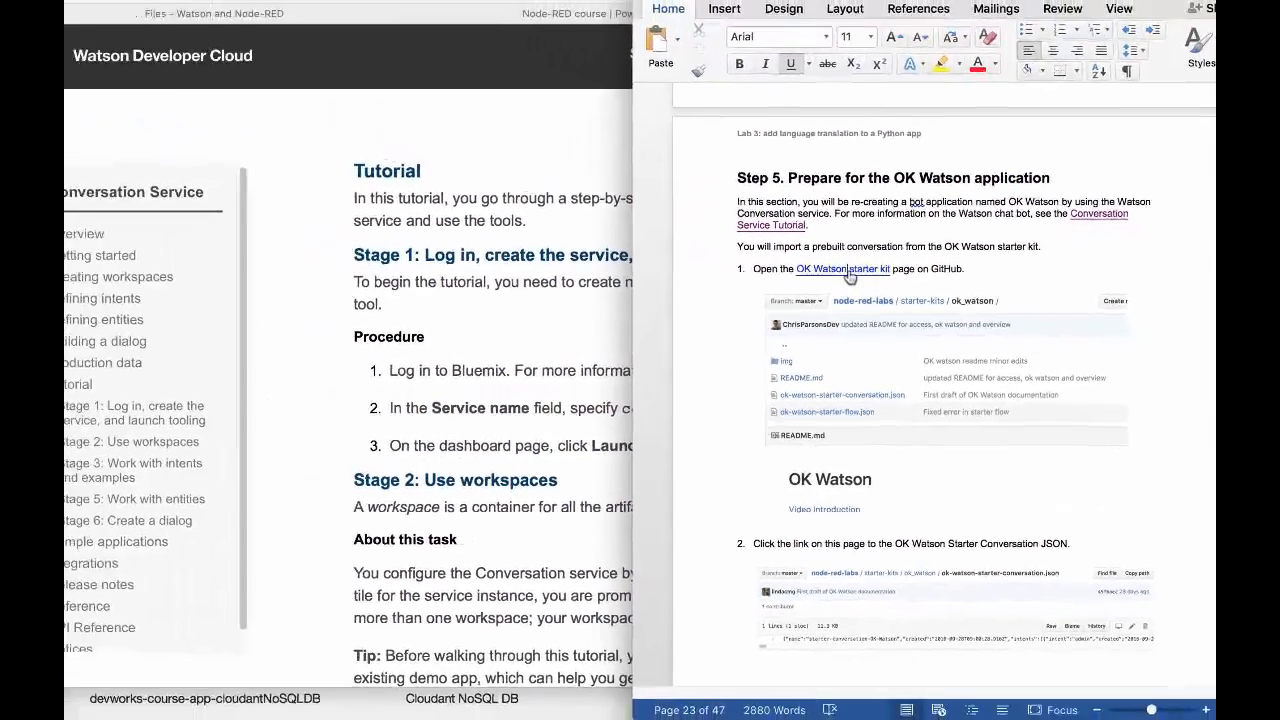
Open the OK Watson starter kit page on GitHub and go to the Starter Conversation JSON file linked in its README
click(655, 230)
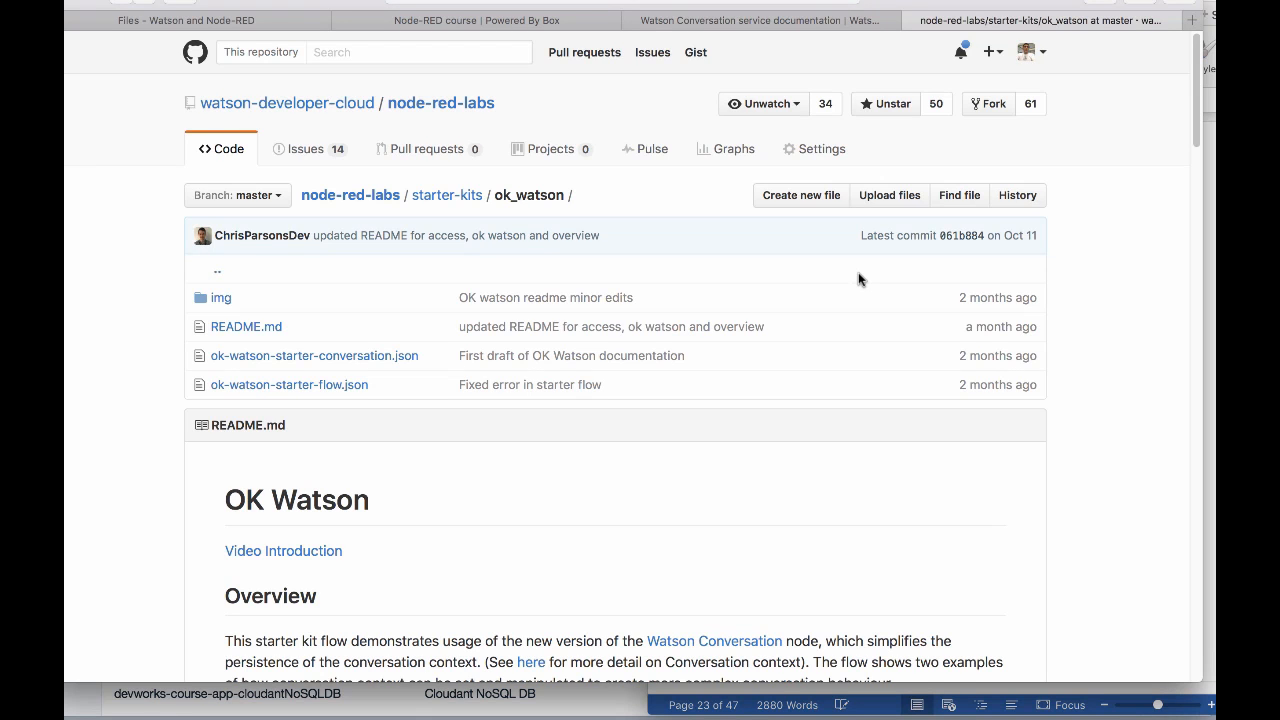
scroll(510, 503, down, 10)
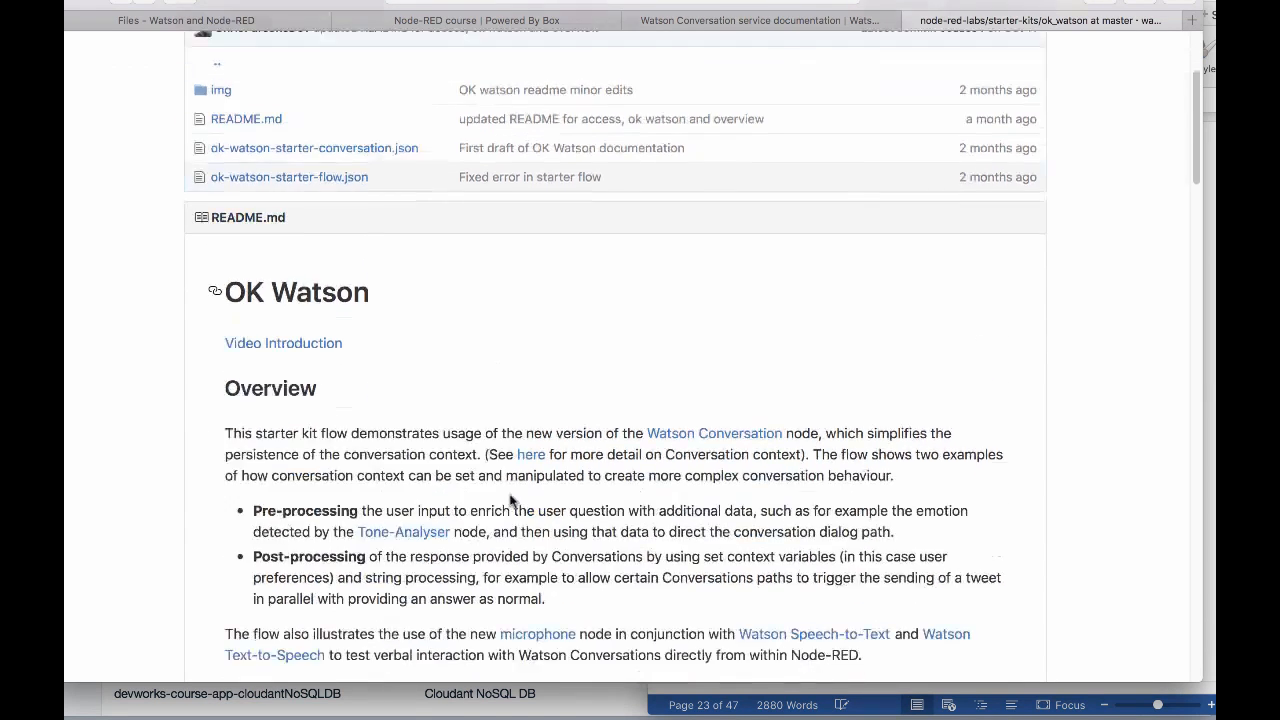
scroll(510, 502, down, 9)
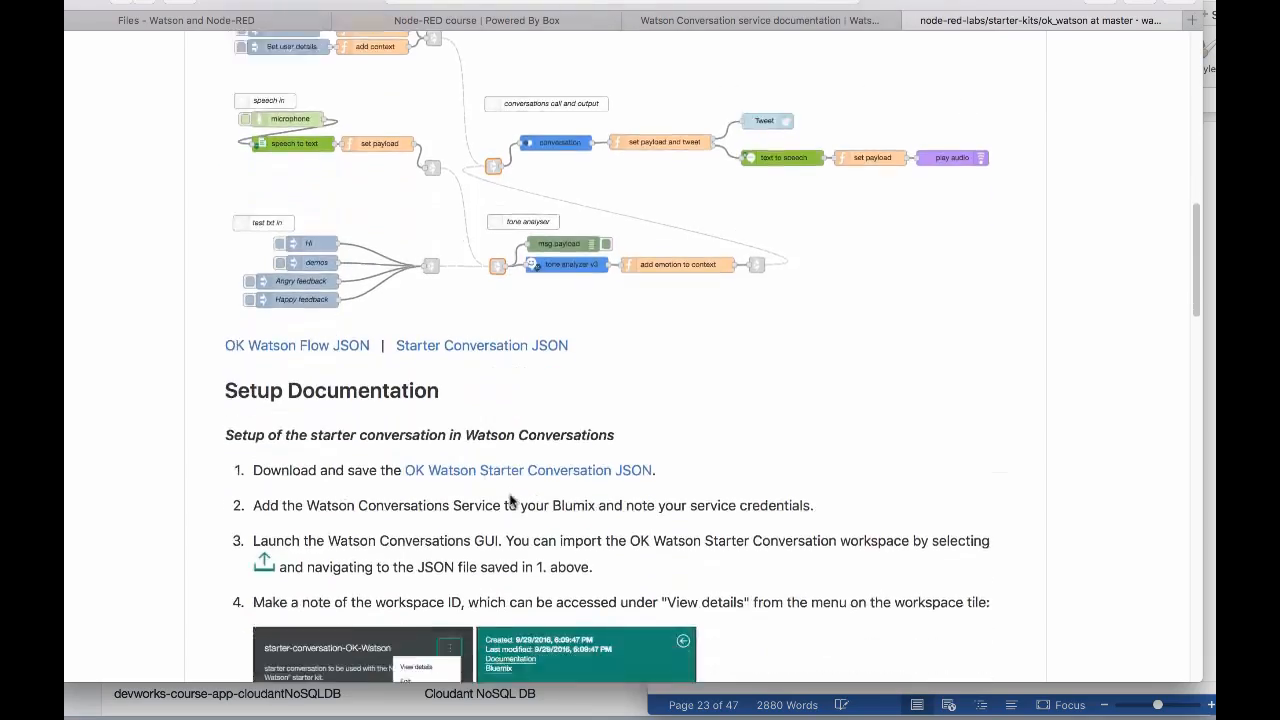
scroll(512, 502, down, 20)
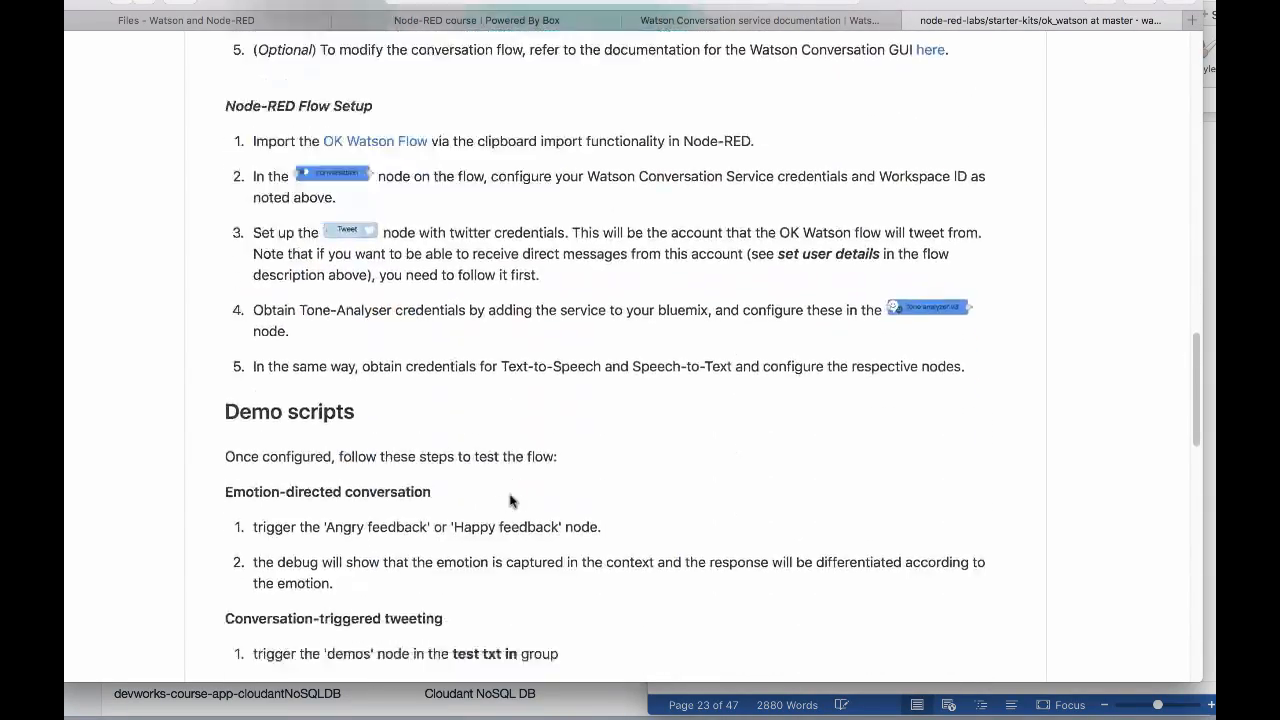
scroll(510, 495, down, 10)
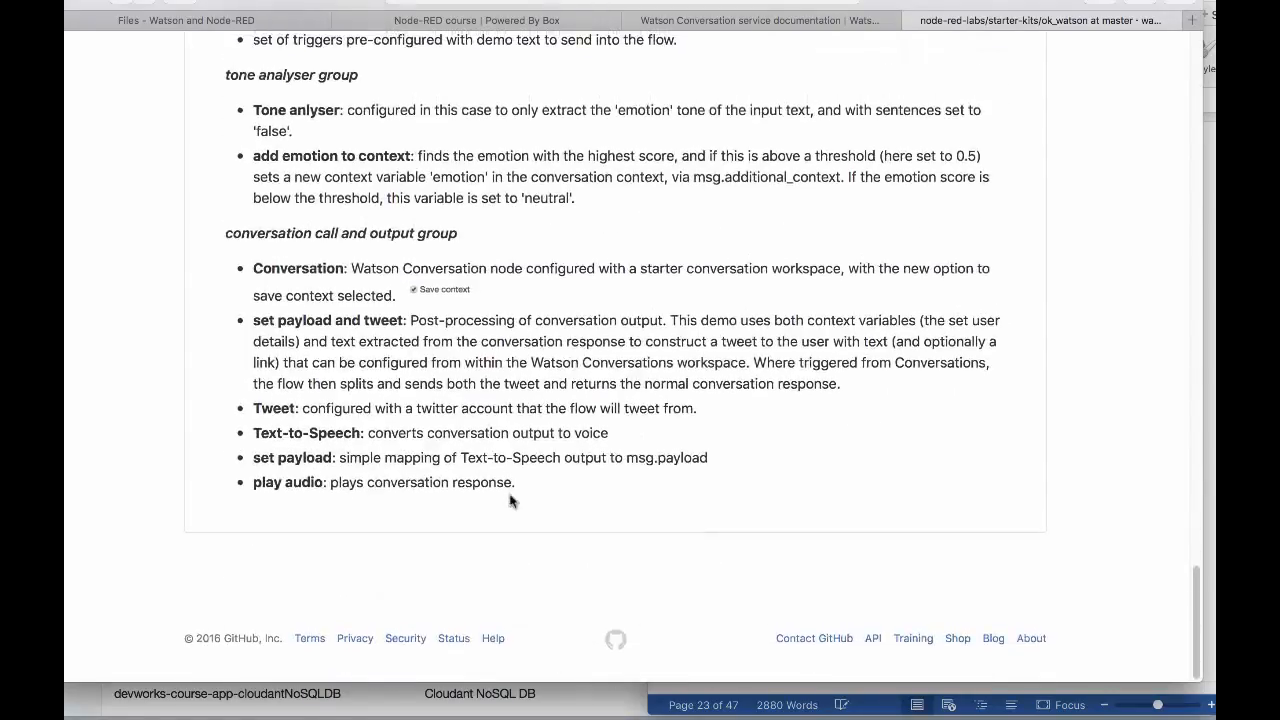
scroll(510, 497, up, 20)
scroll(510, 498, up, 12)
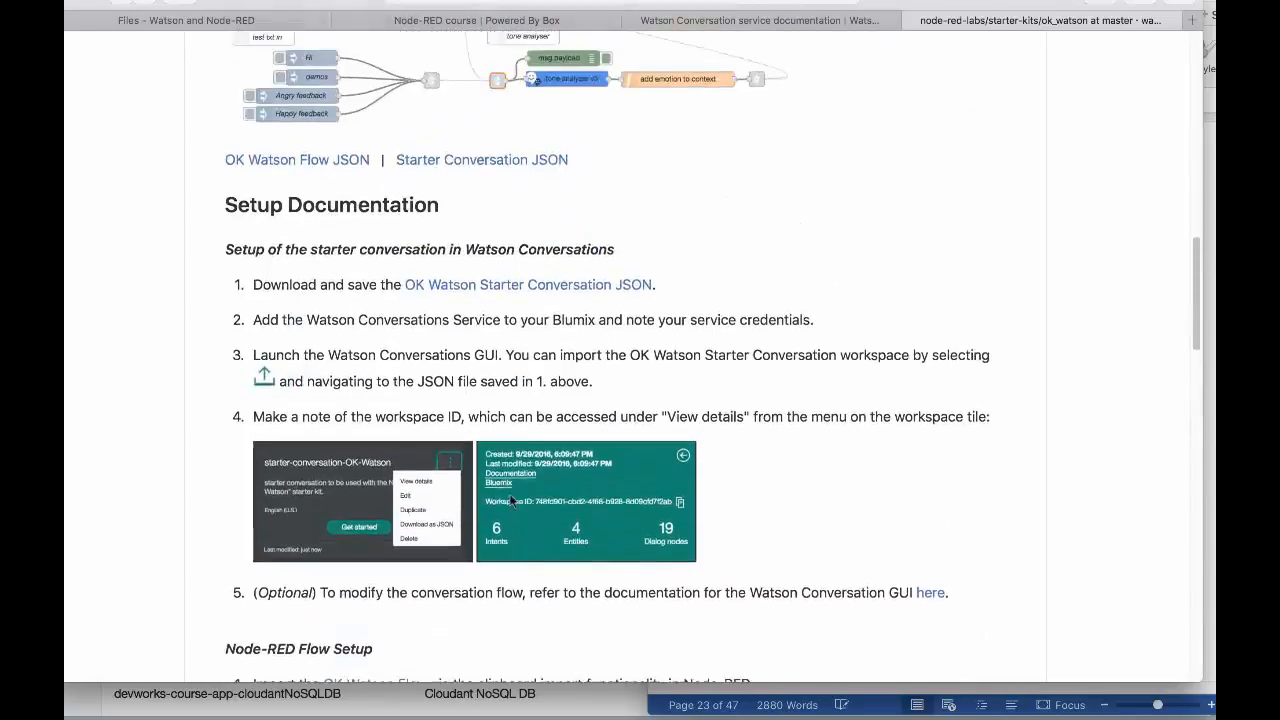
scroll(510, 495, up, 2)
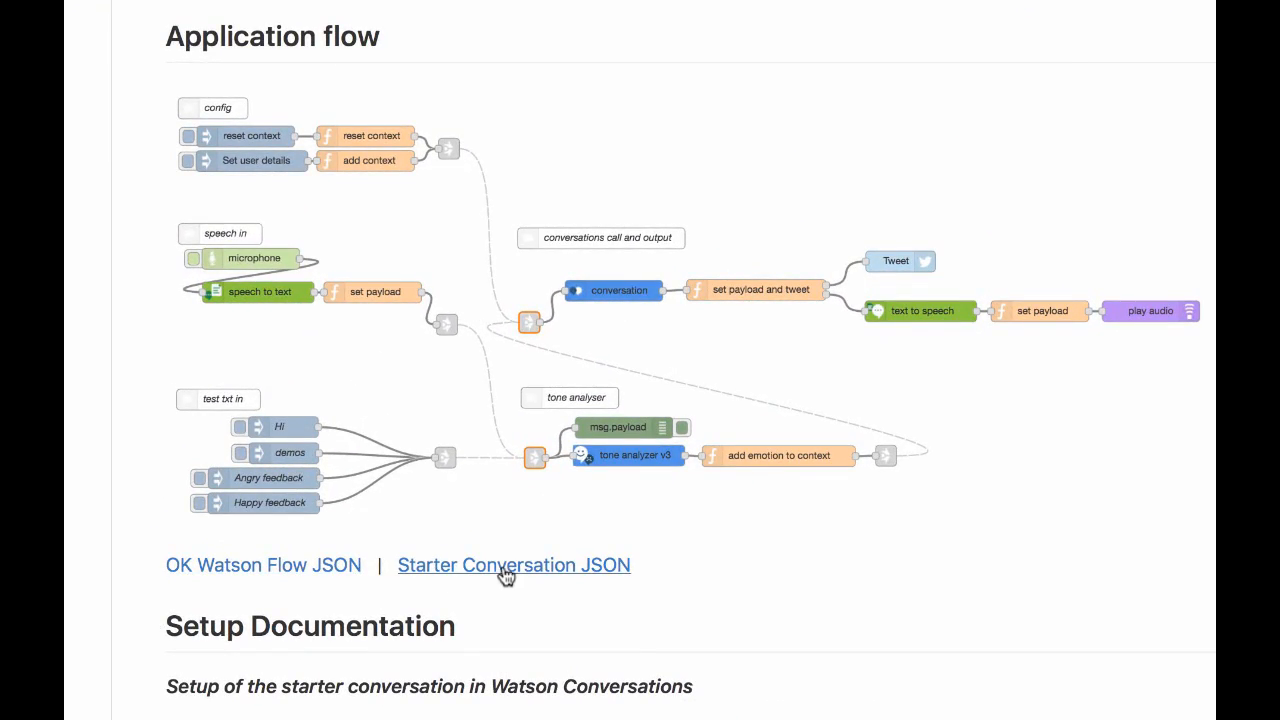
click(501, 572)
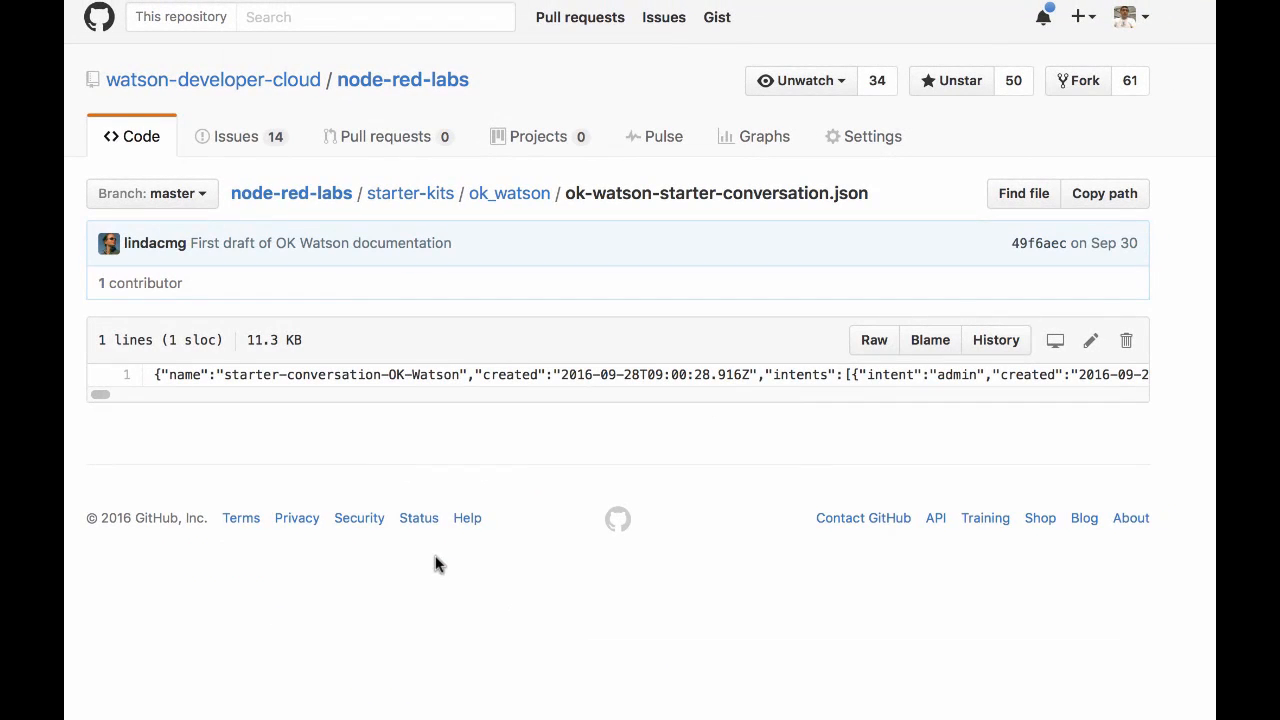
Download the raw version of the JSON file to the temp folder as ok-watson-starter-conversation.json
right_click(884, 348)
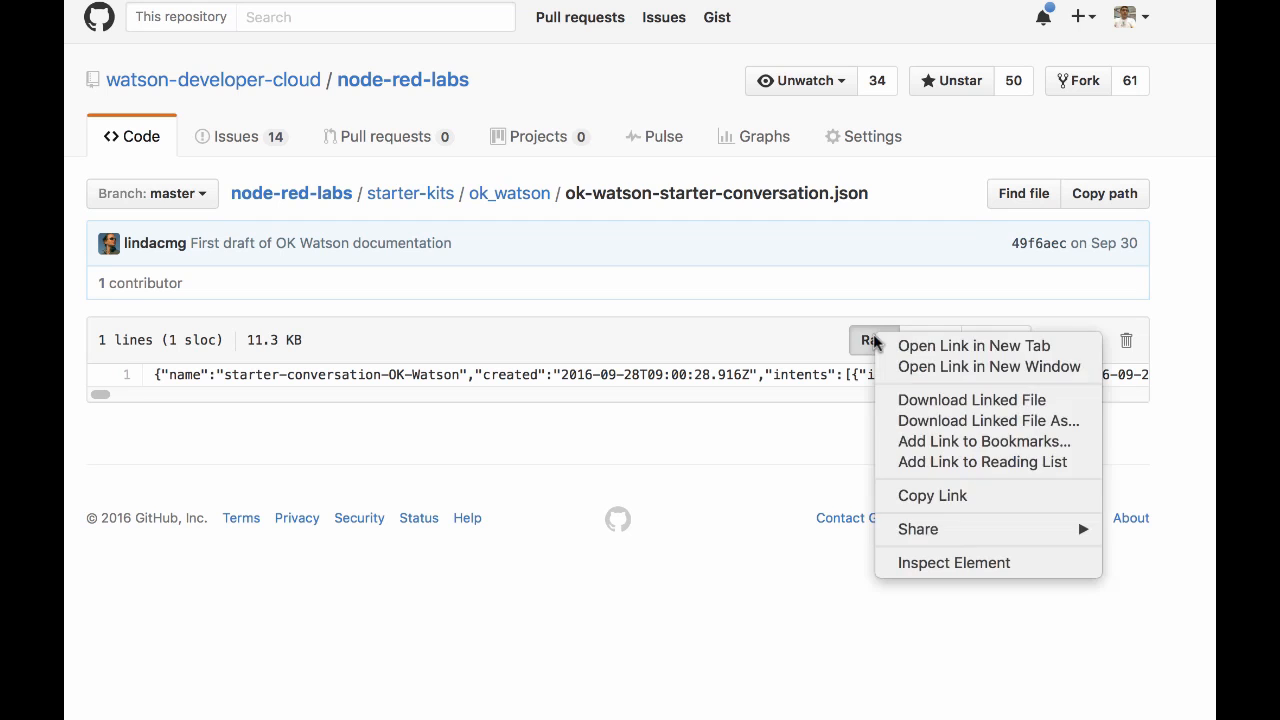
click(935, 421)
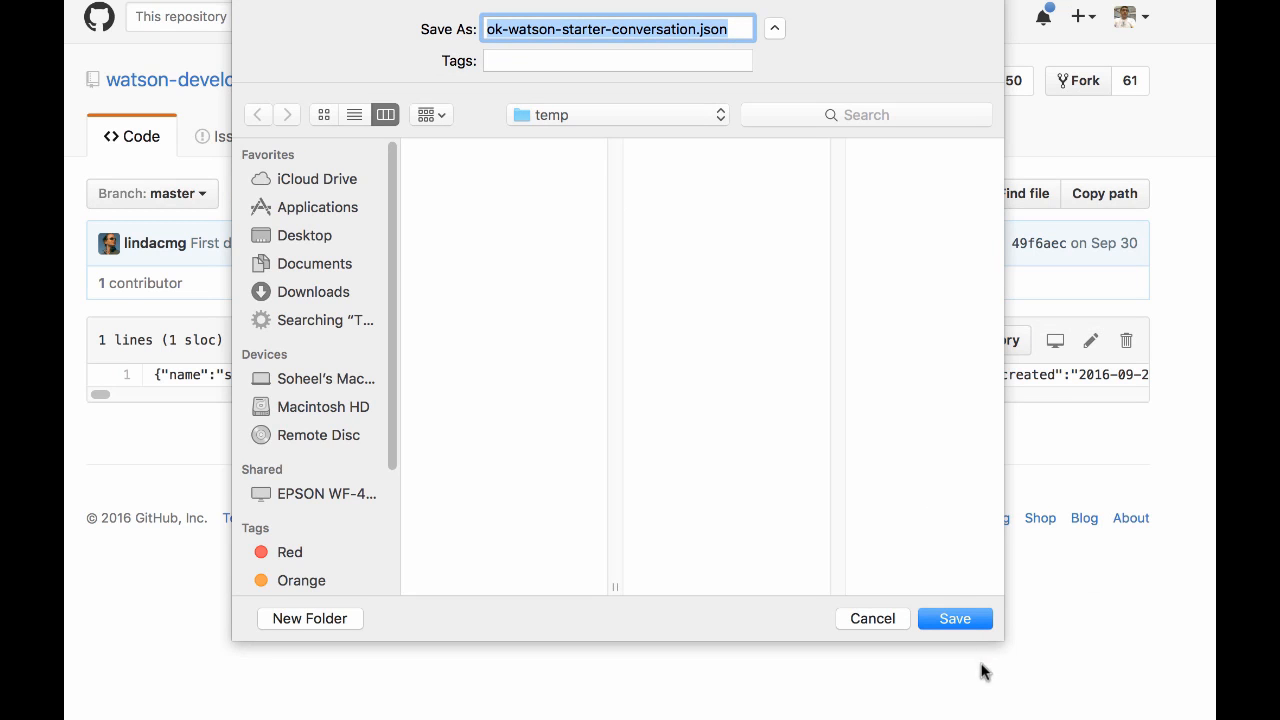
click(955, 619)
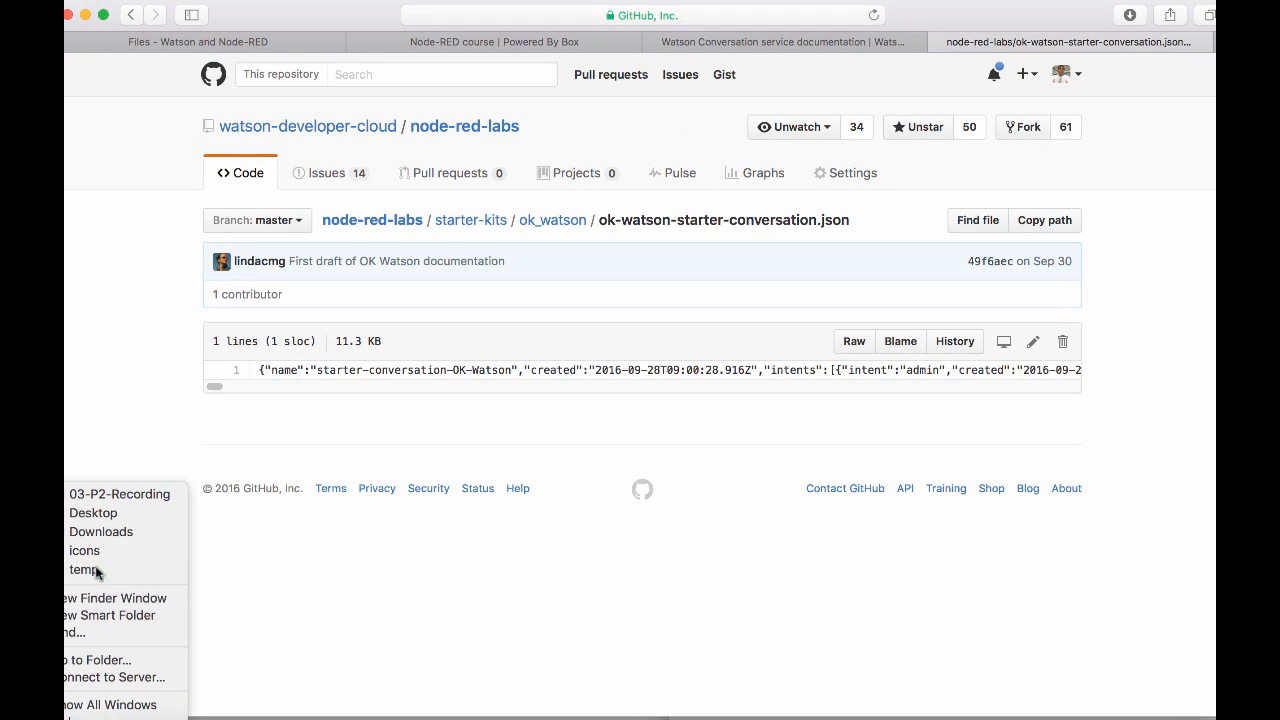
In the temp folder in Finder, remove the .txt extension from the downloaded file, renaming it ok-watson-starter-conversation.json, and accept the .json extension
click(92, 570)
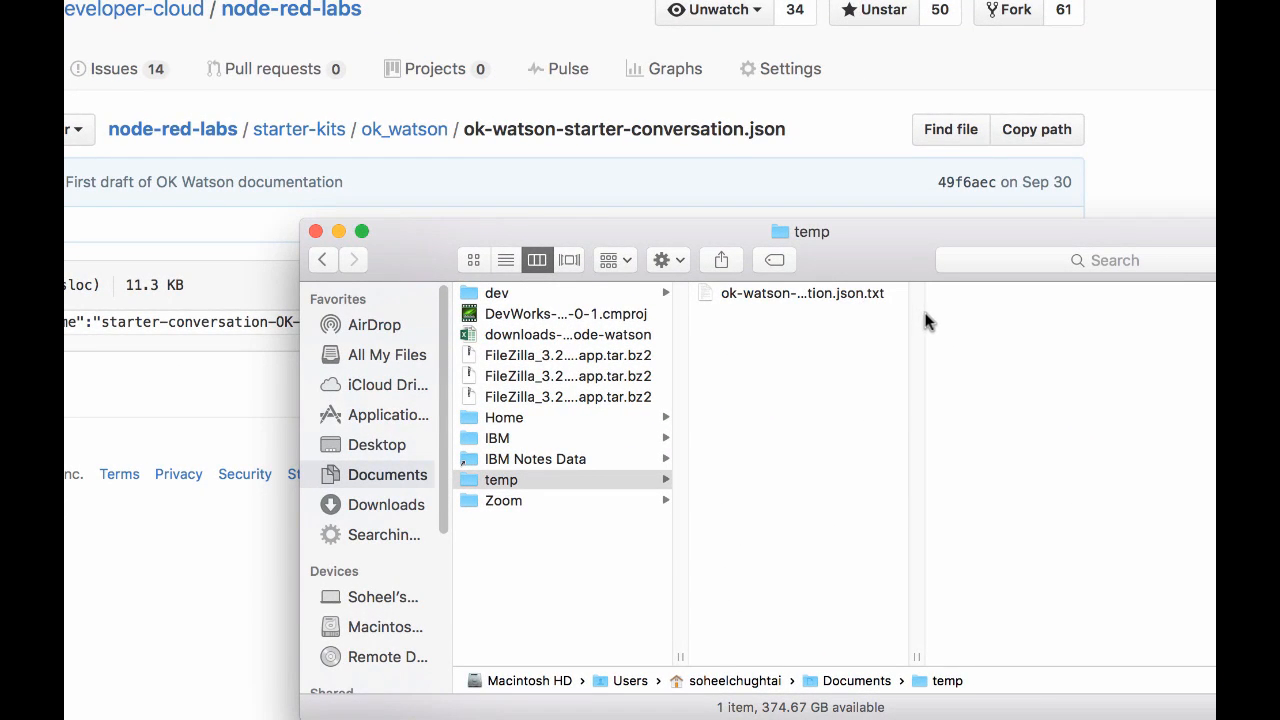
click(835, 295)
right_click(835, 295)
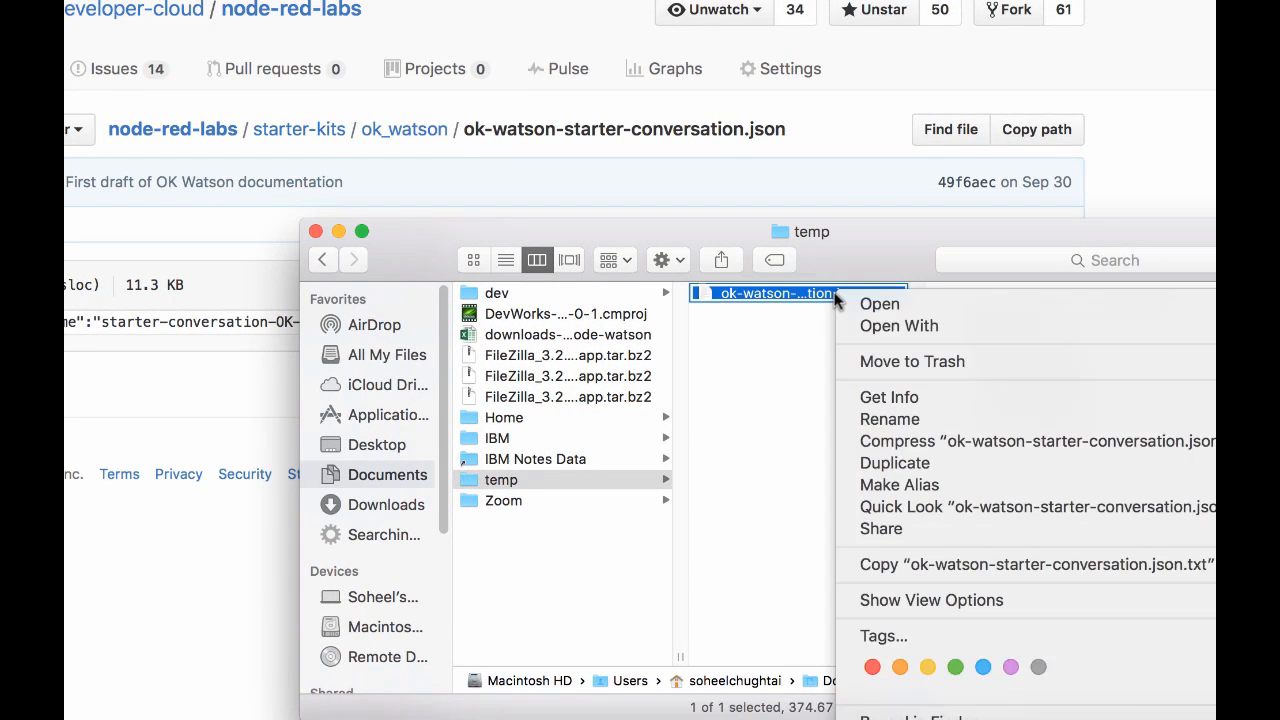
click(893, 419)
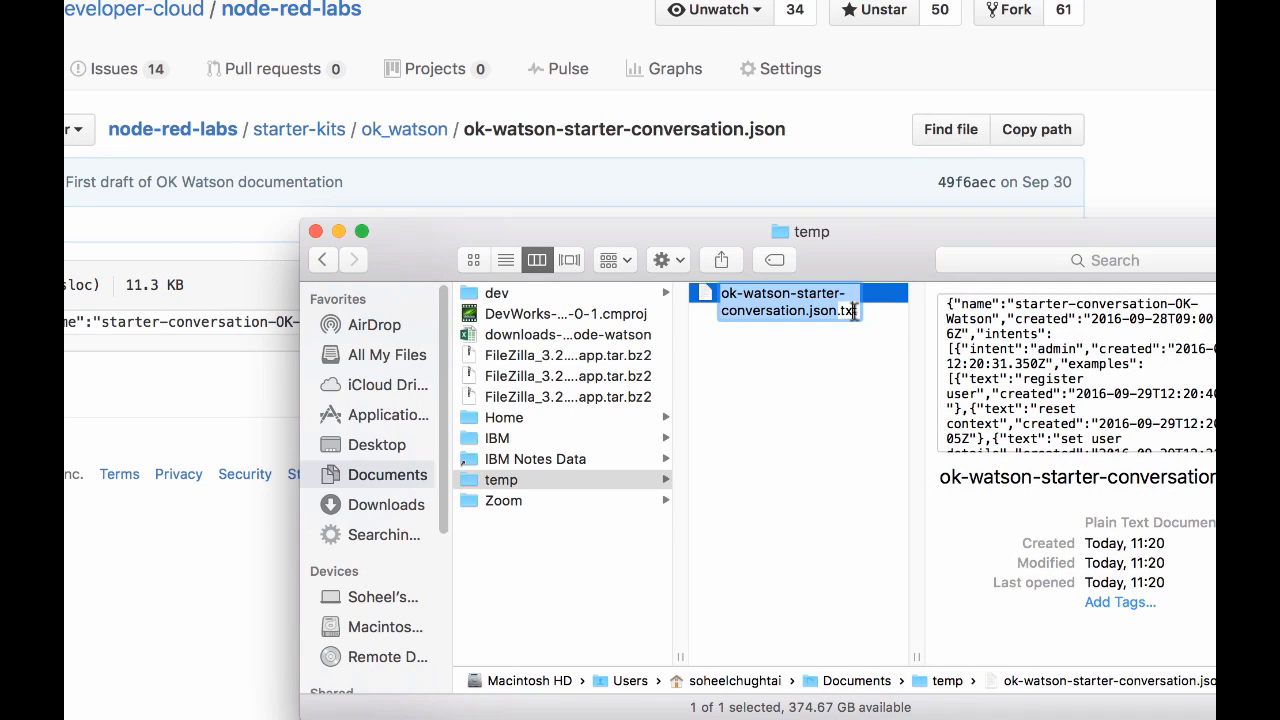
click(858, 311)
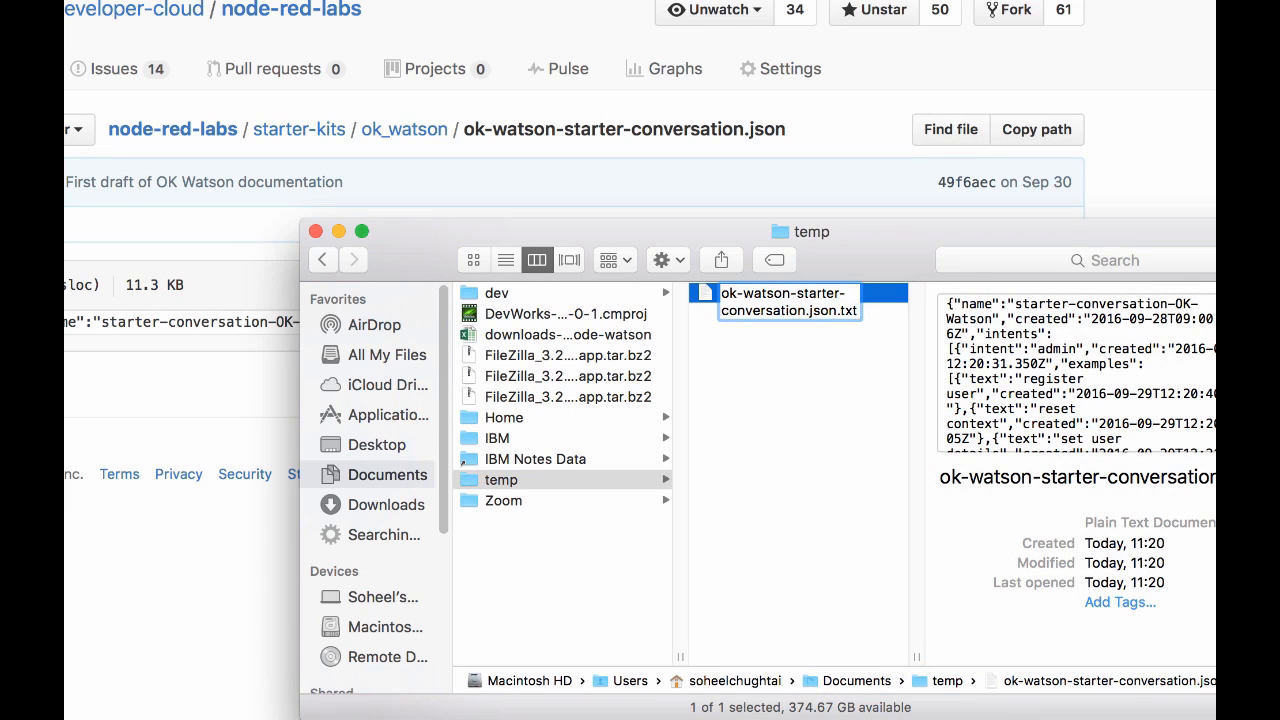
key(BackSpace)
key(BackSpace)
key(BackSpace)
key(Return)
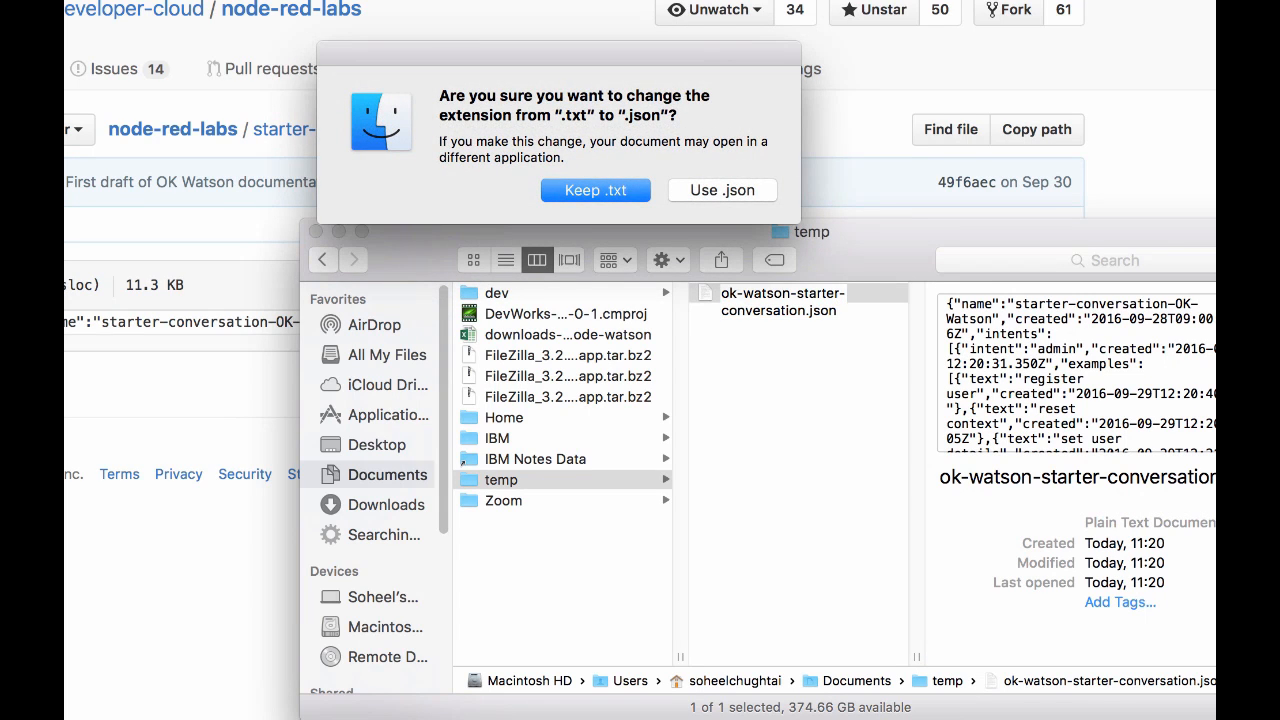
click(733, 189)
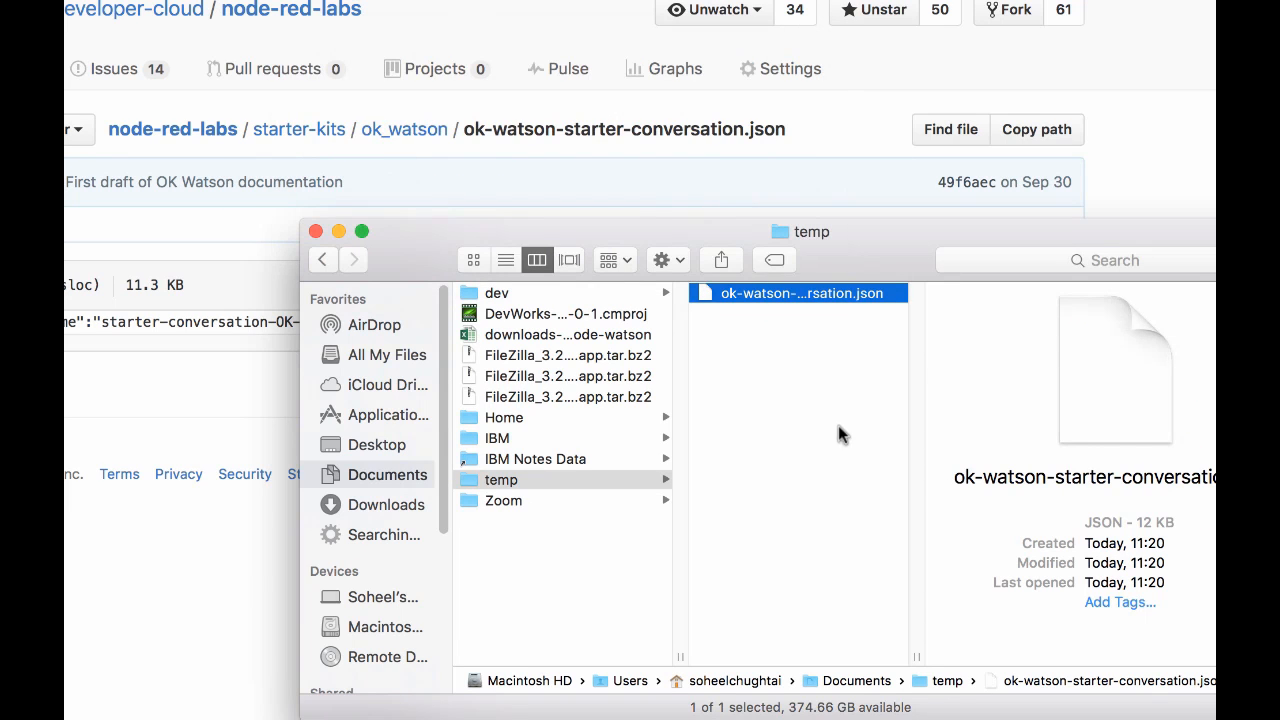
Open ok-watson-starter-conversation.json in Atom (1.12.4) and format its contents with Pretty JSON's Prettify command
right_click(790, 298)
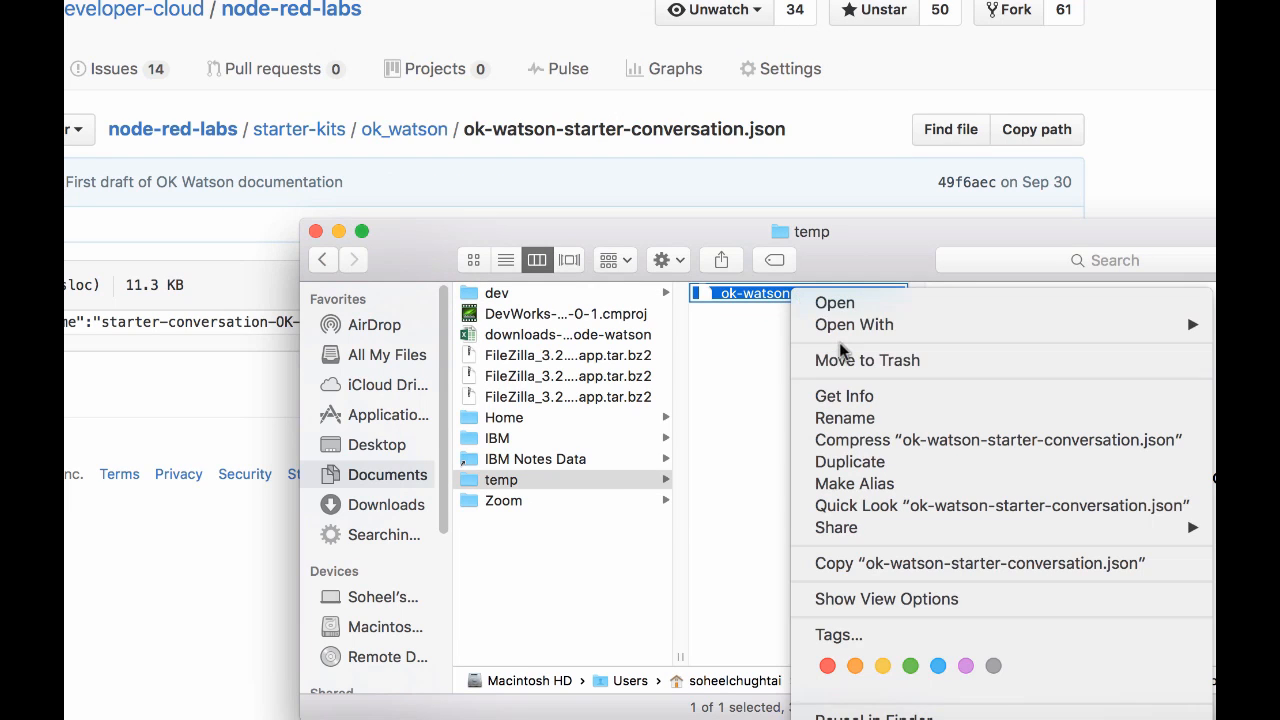
mouse_move(838, 324)
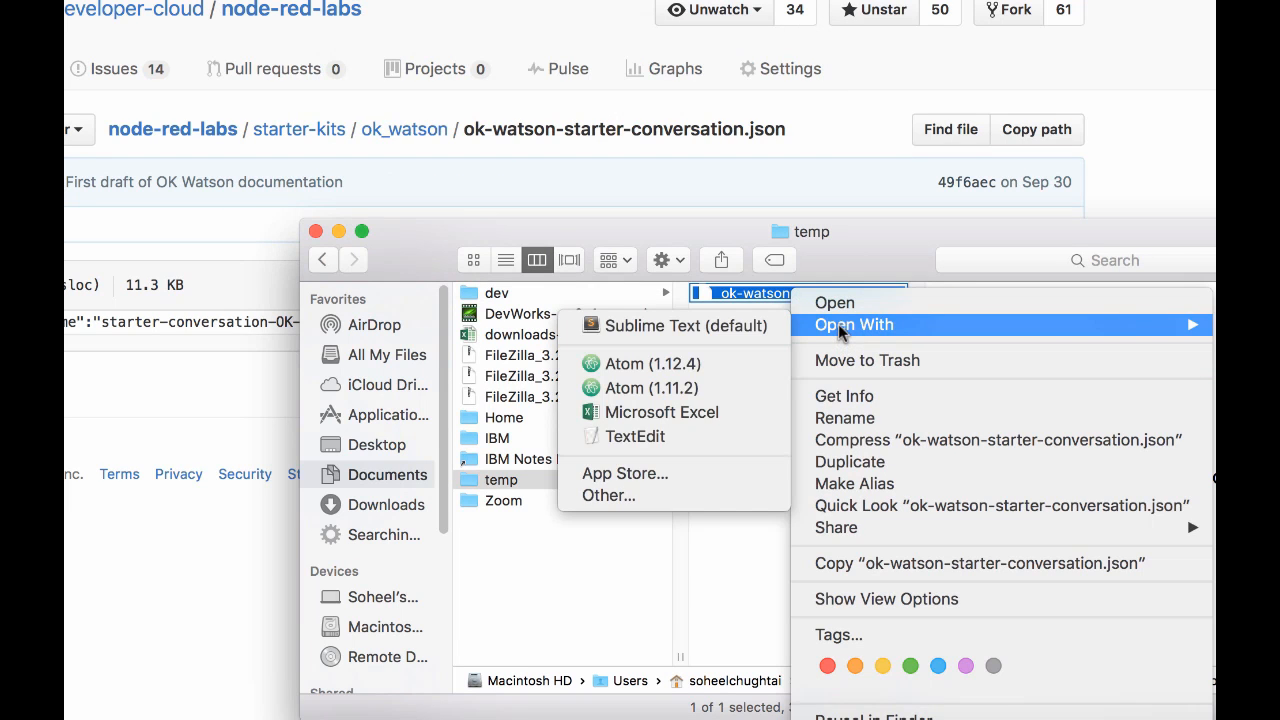
click(679, 365)
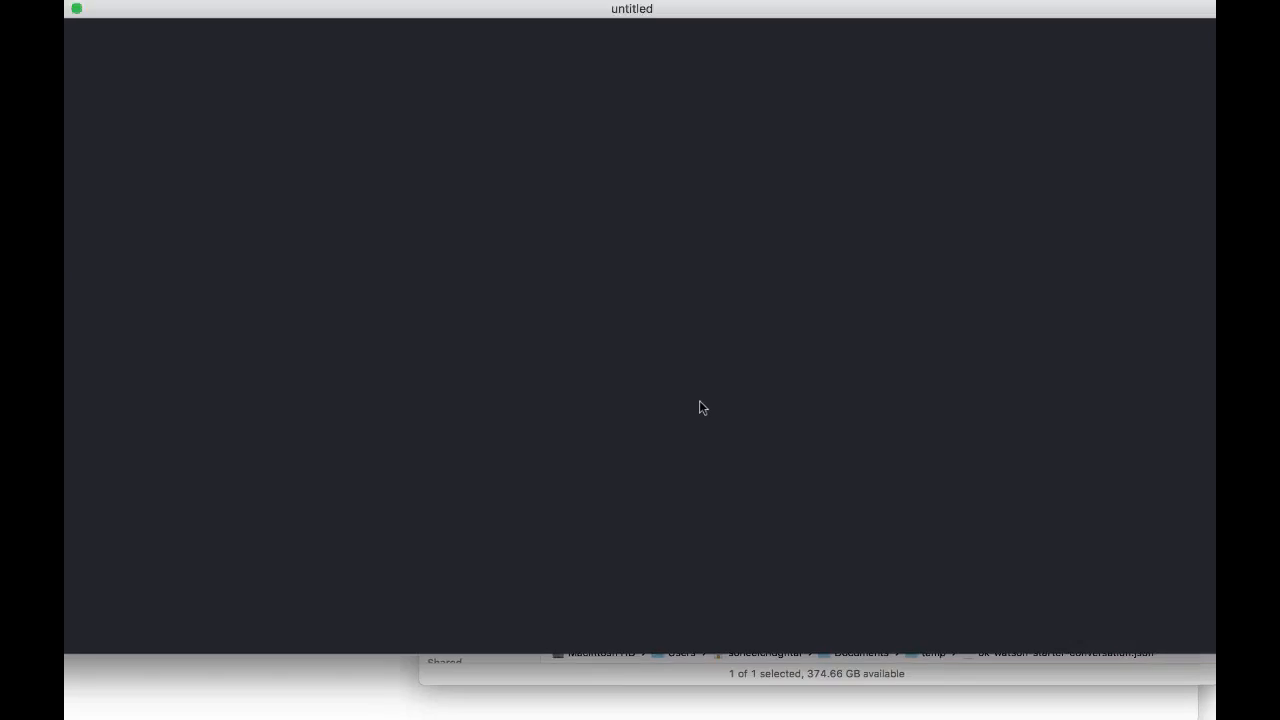
click(369, 14)
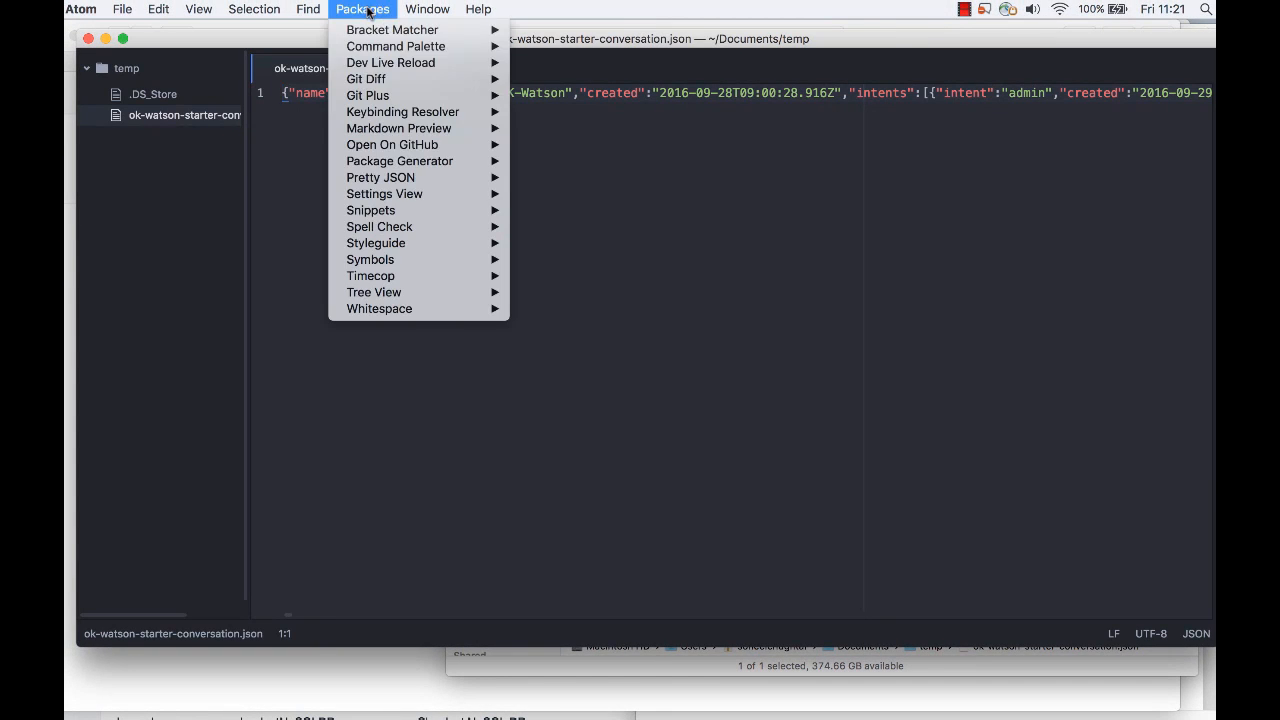
mouse_move(390, 186)
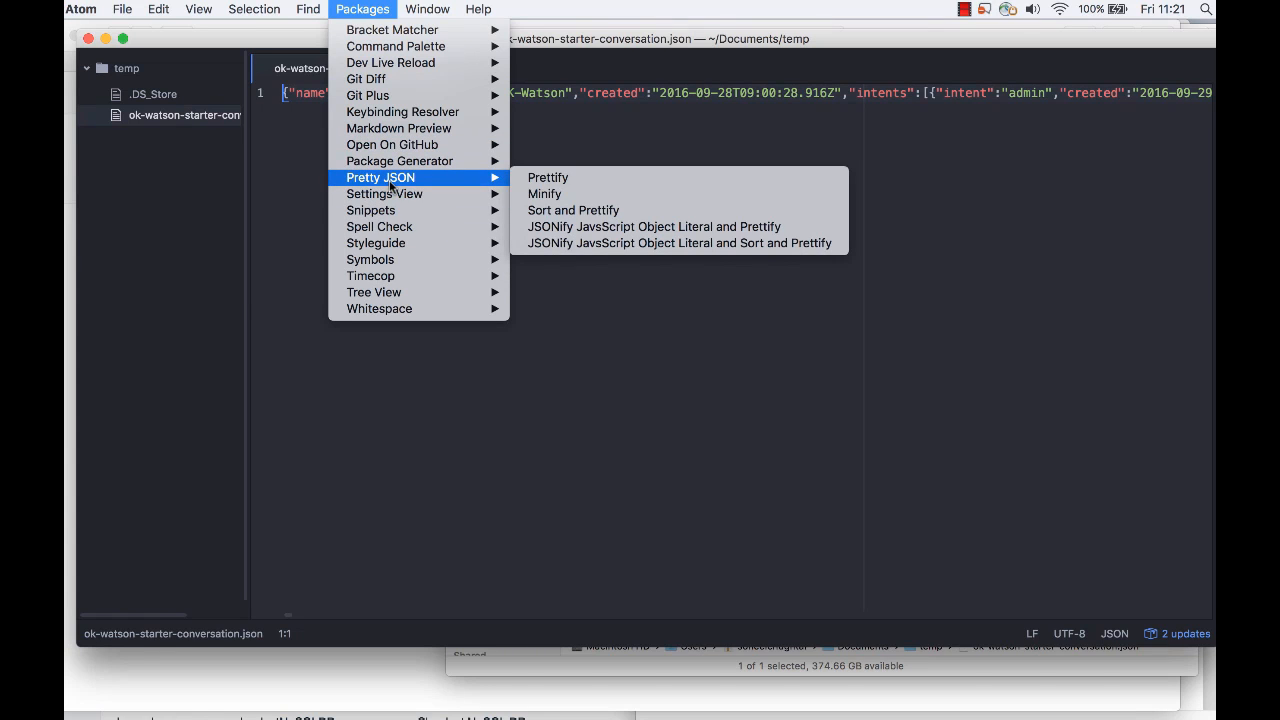
click(548, 180)
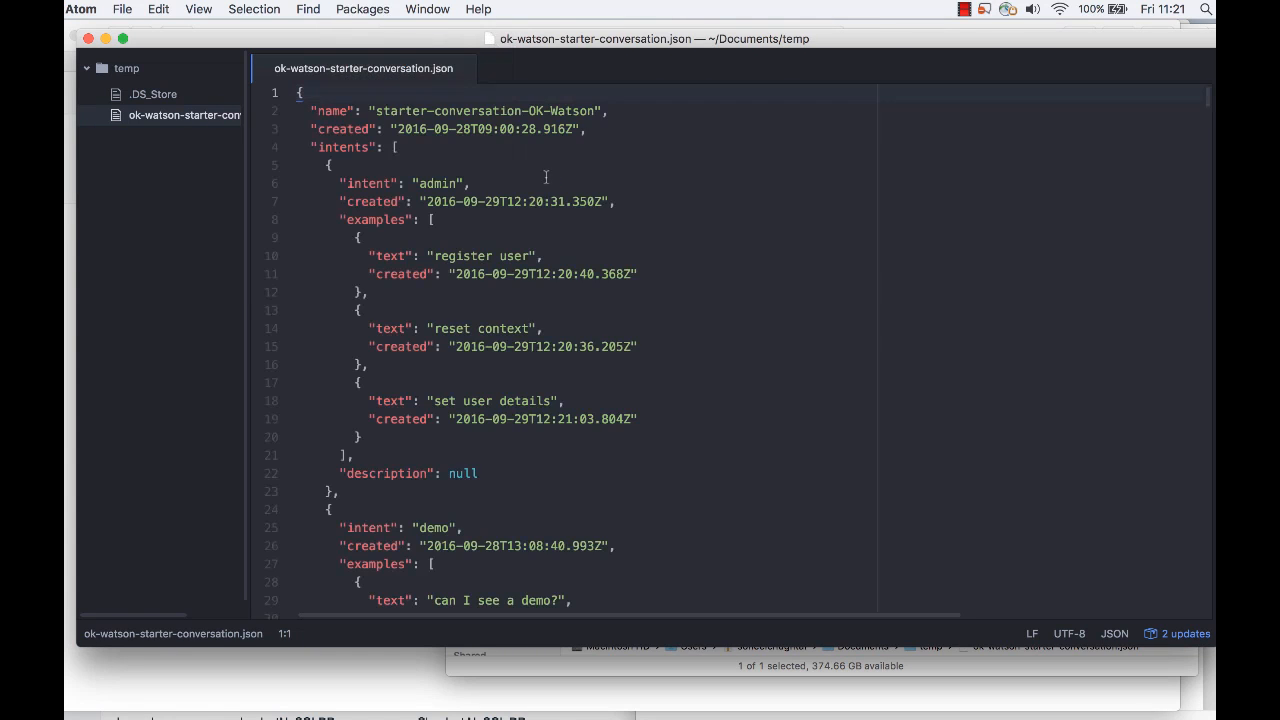
Close the JSON file without saving the formatting changes and close the editor window
click(462, 68)
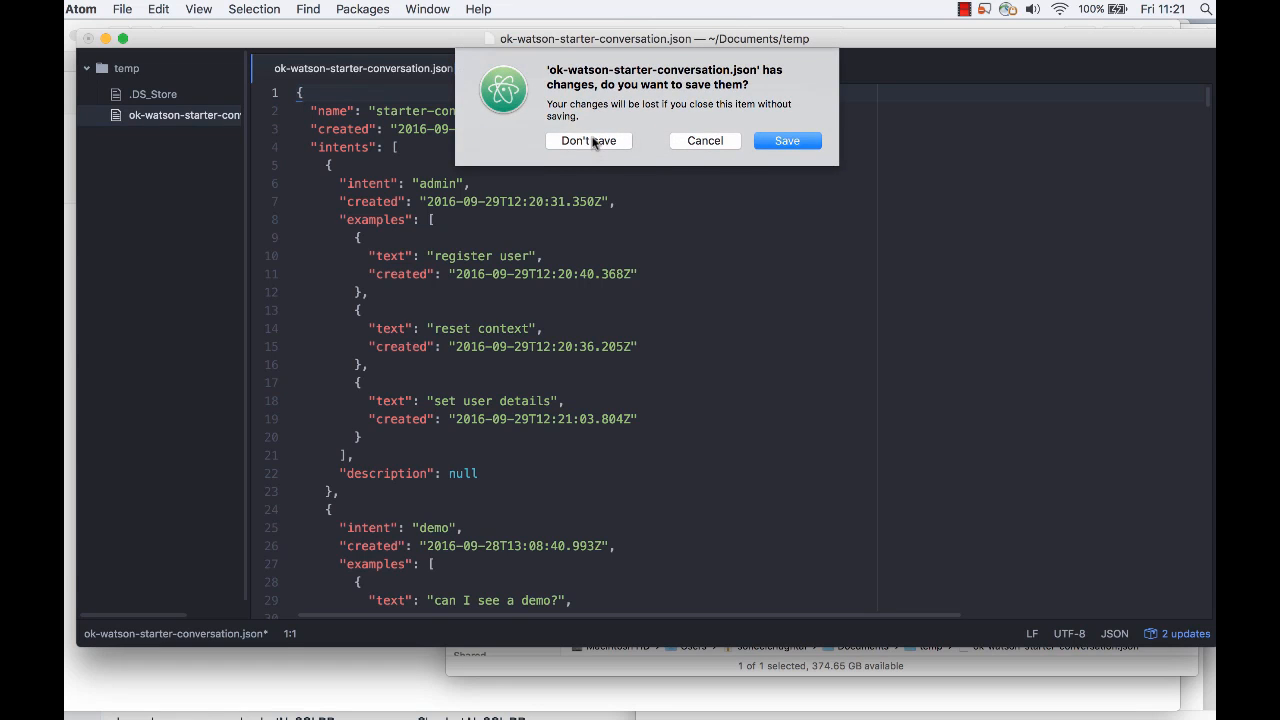
click(591, 141)
click(88, 38)
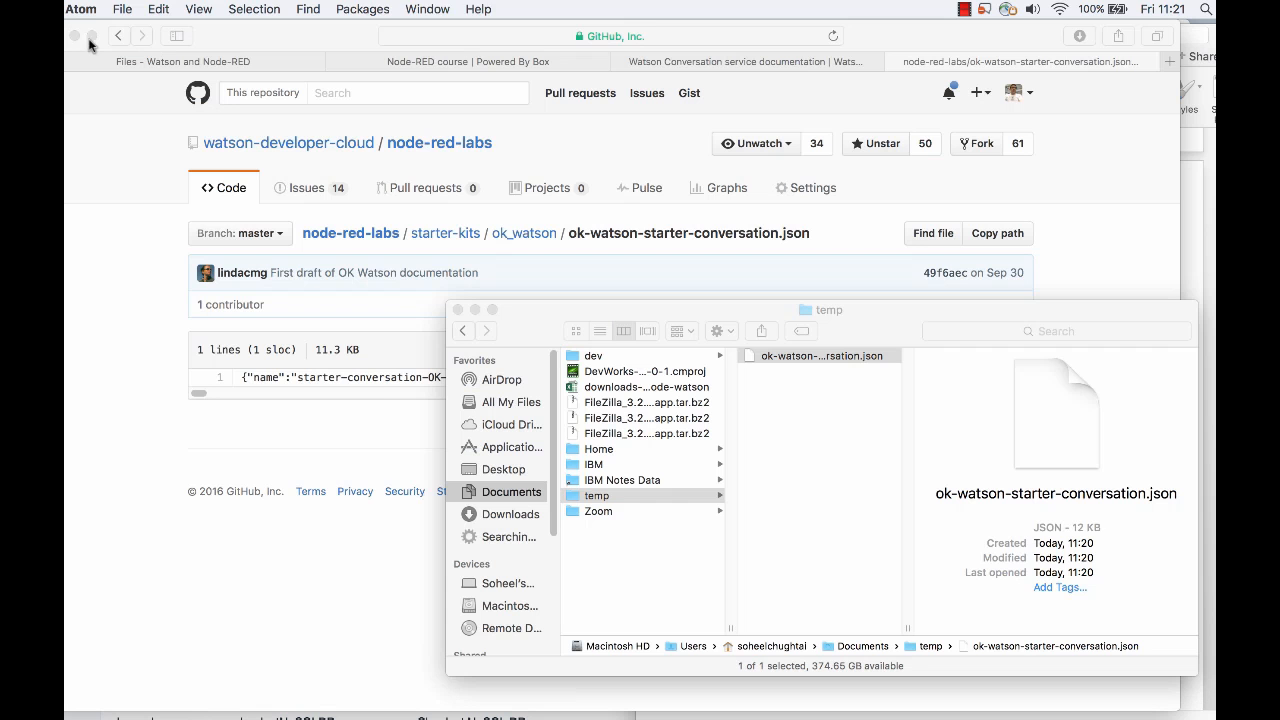
Close the GitHub browser window and open the Conversation-mr service from the IBM Bluemix dashboard in Chrome
click(349, 563)
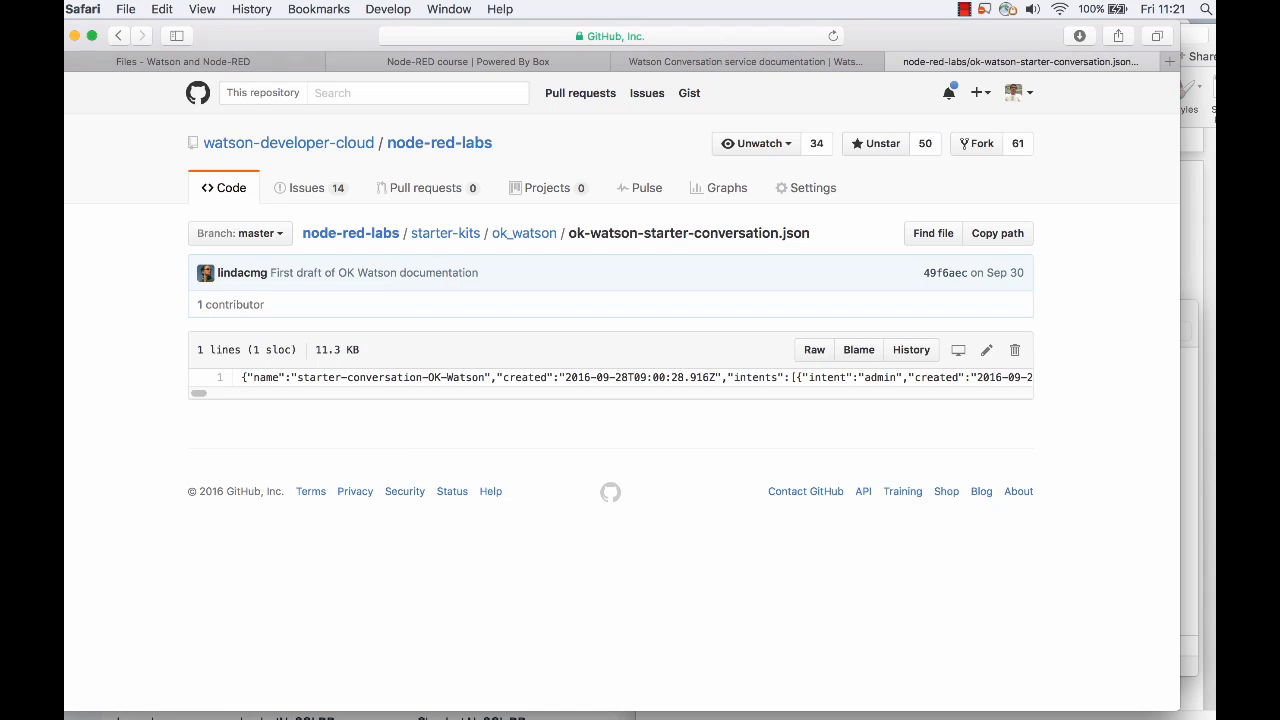
click(74, 37)
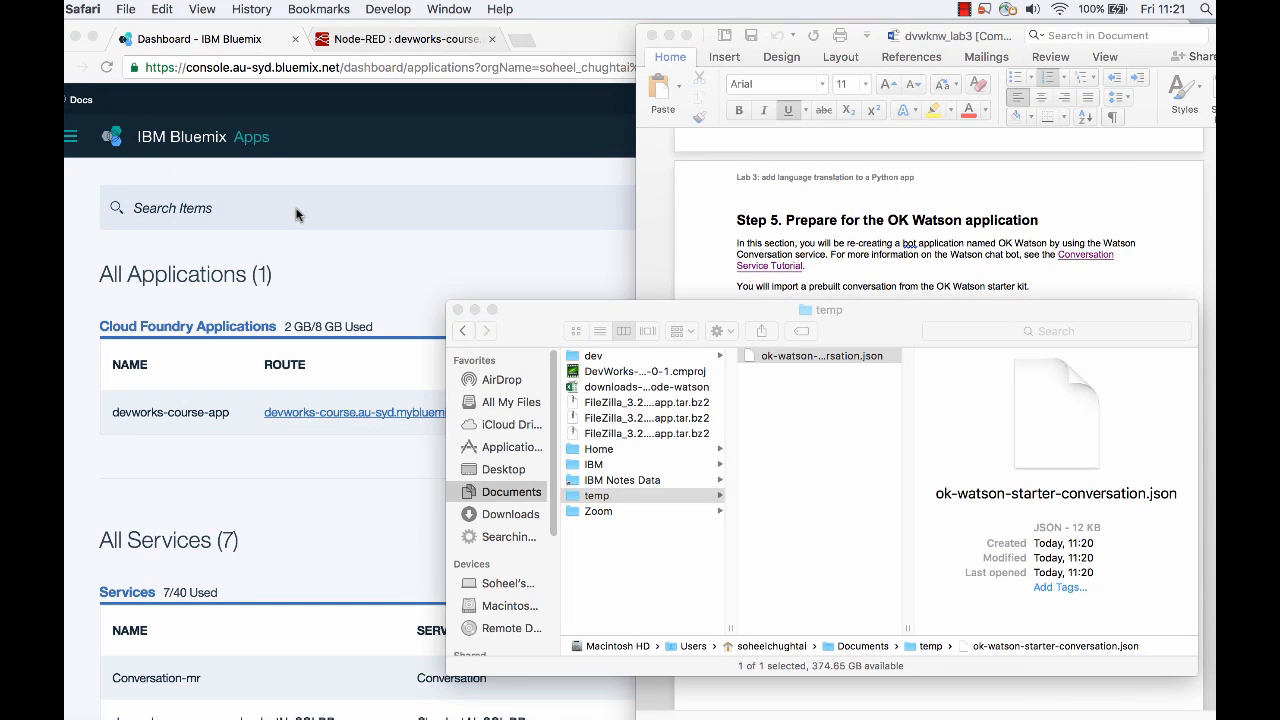
click(331, 266)
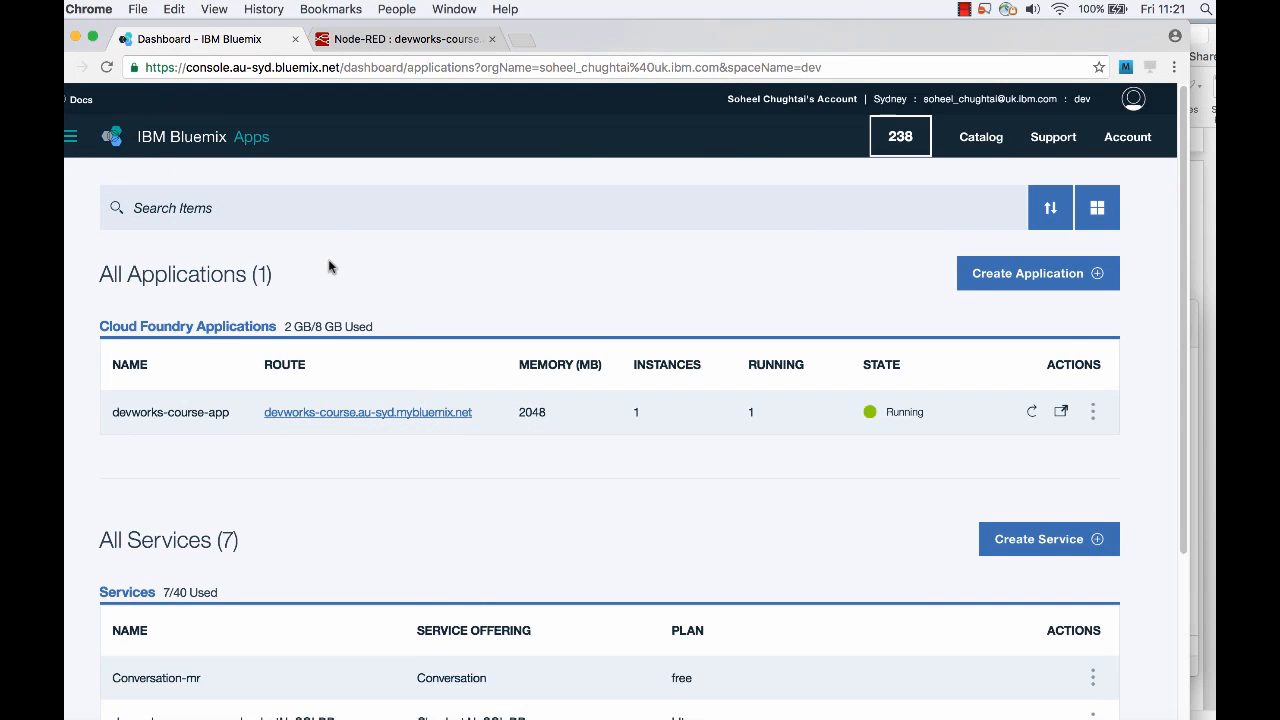
scroll(366, 531, down, 3)
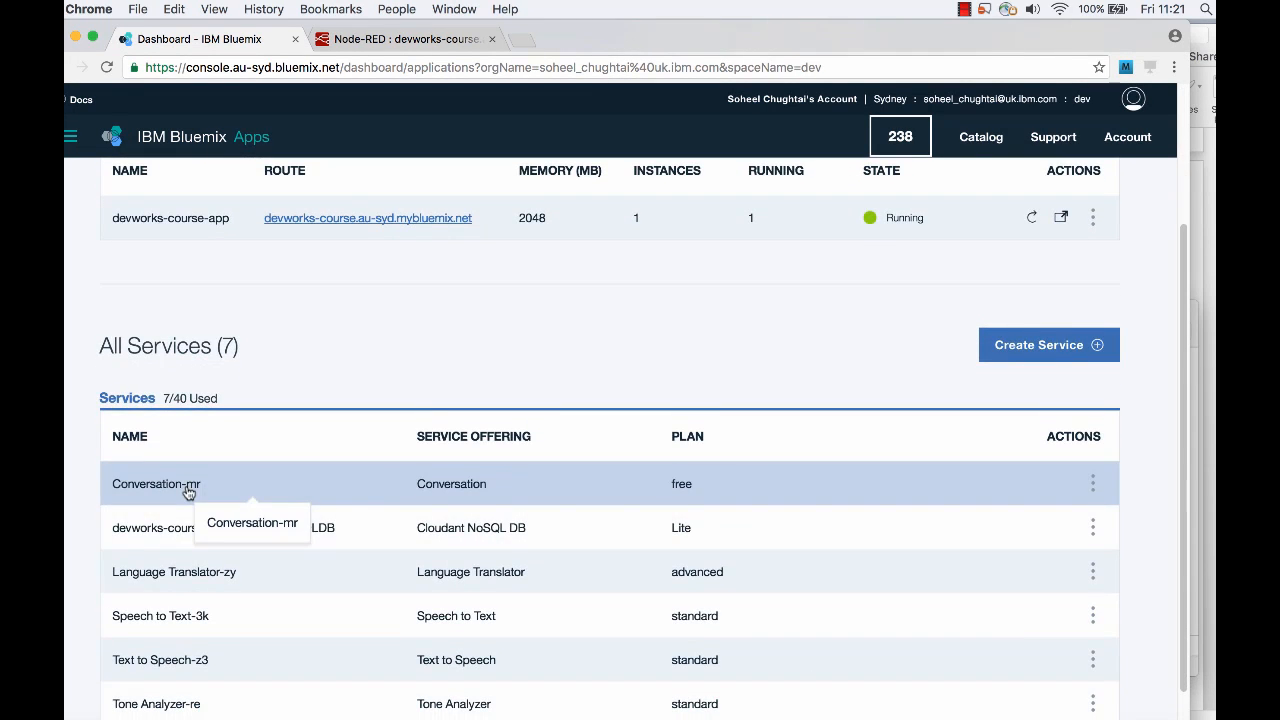
click(189, 494)
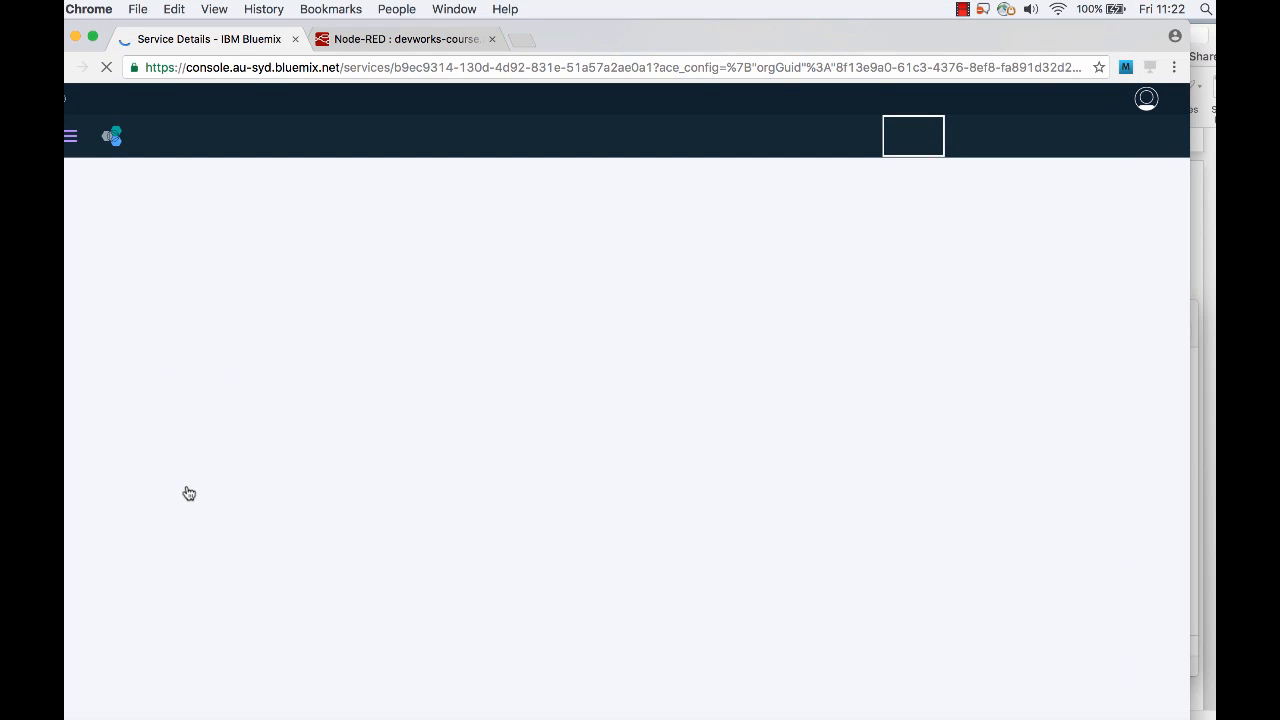
Launch the Conversation tooling for the service and log in with IBM ID
scroll(690, 593, down, 3)
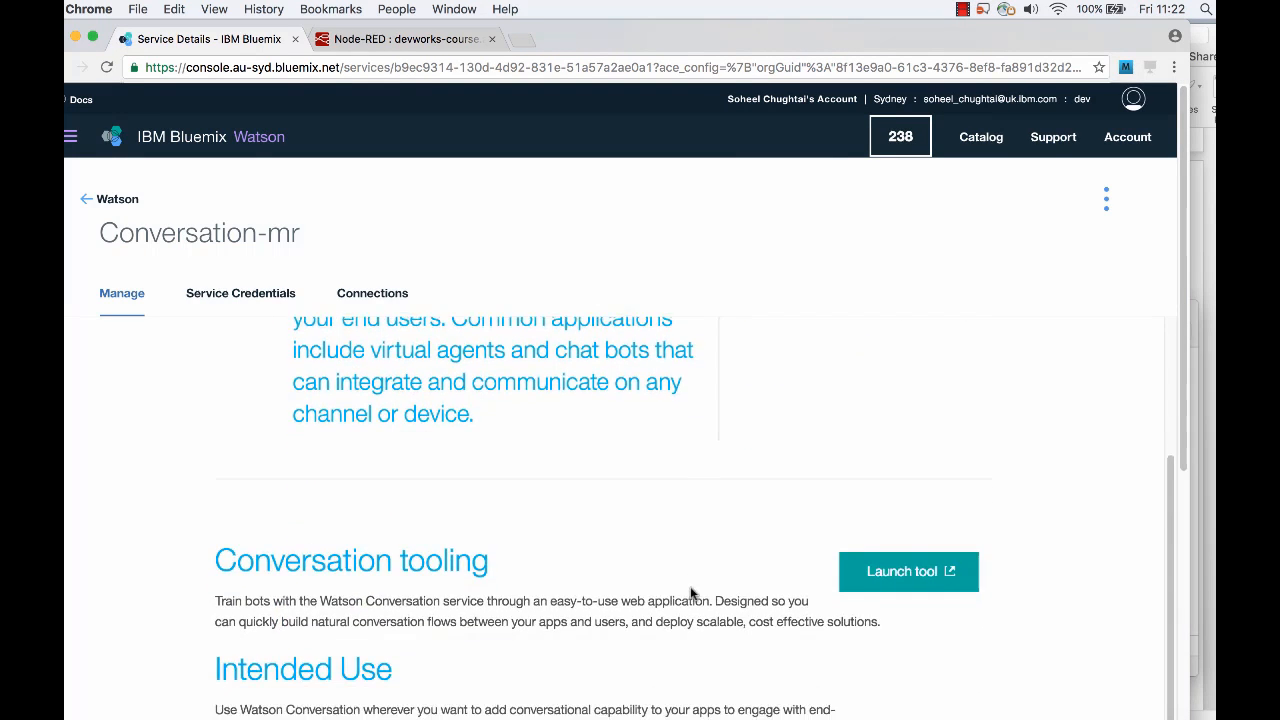
scroll(690, 593, down, 2)
click(892, 497)
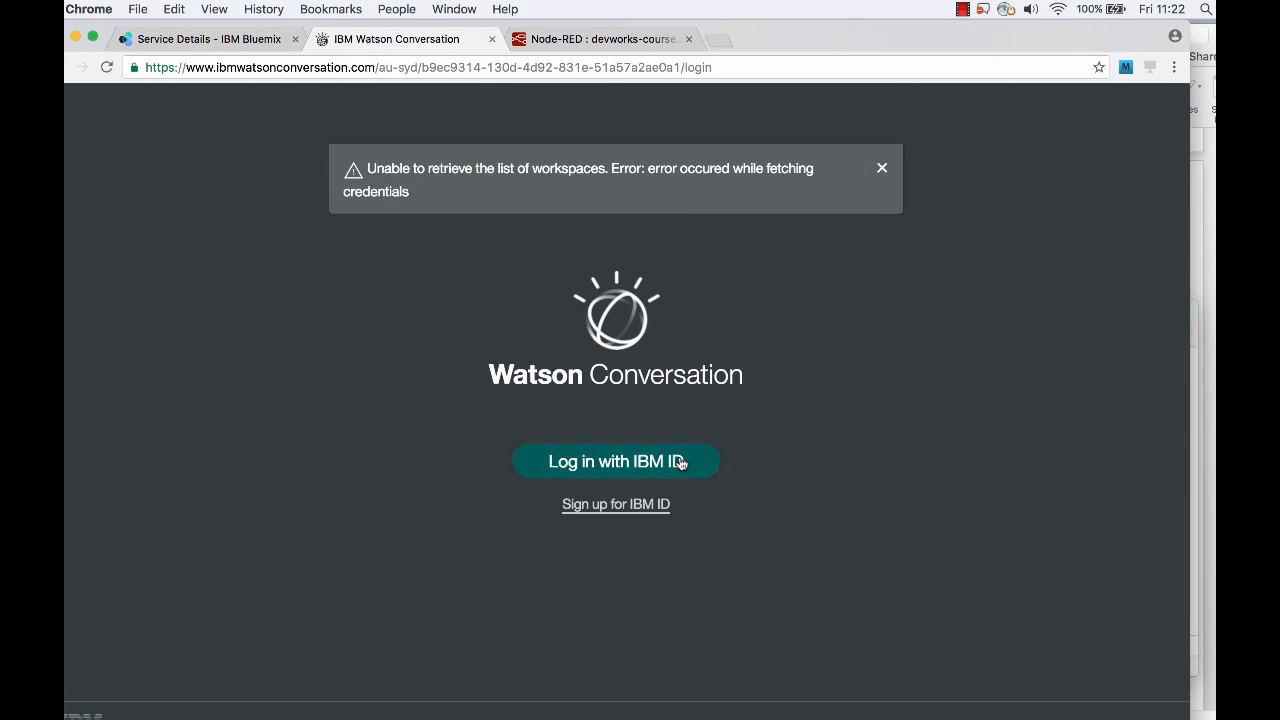
click(680, 462)
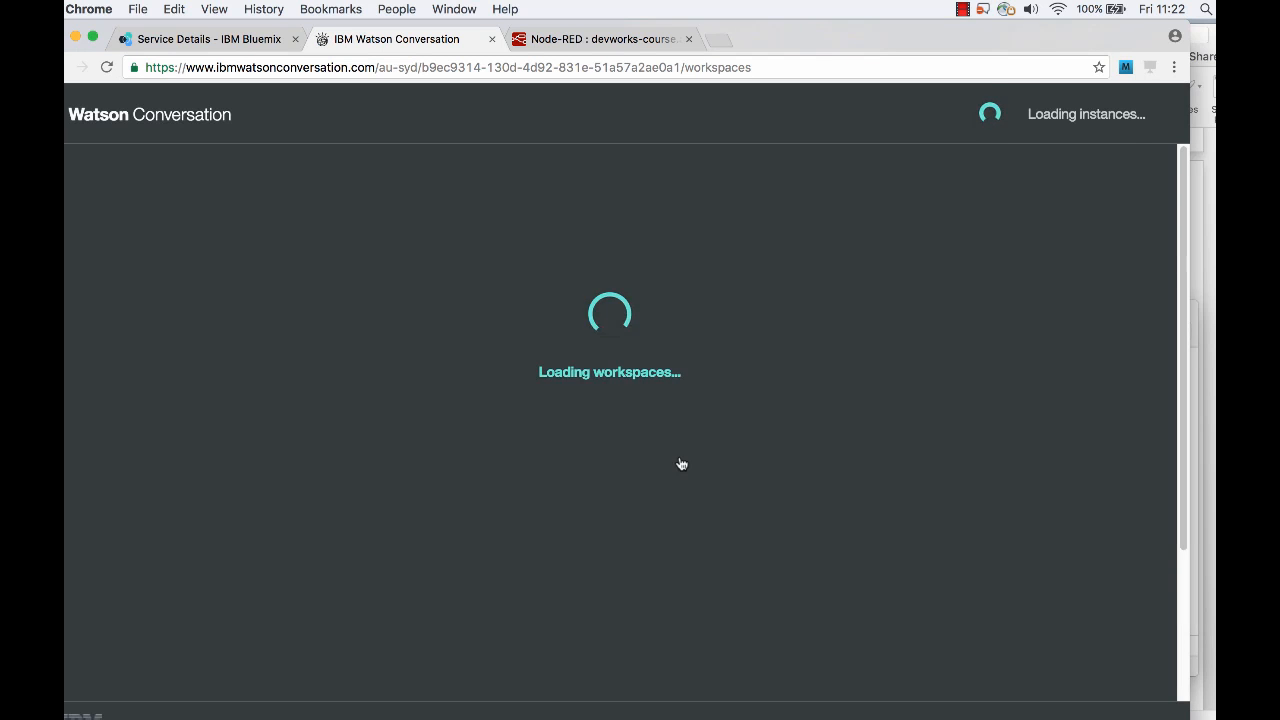
Import everything (intents, entities and dialog) from ok-watson-starter-conversation.json in the Documents temp folder as a new workspace
click(683, 442)
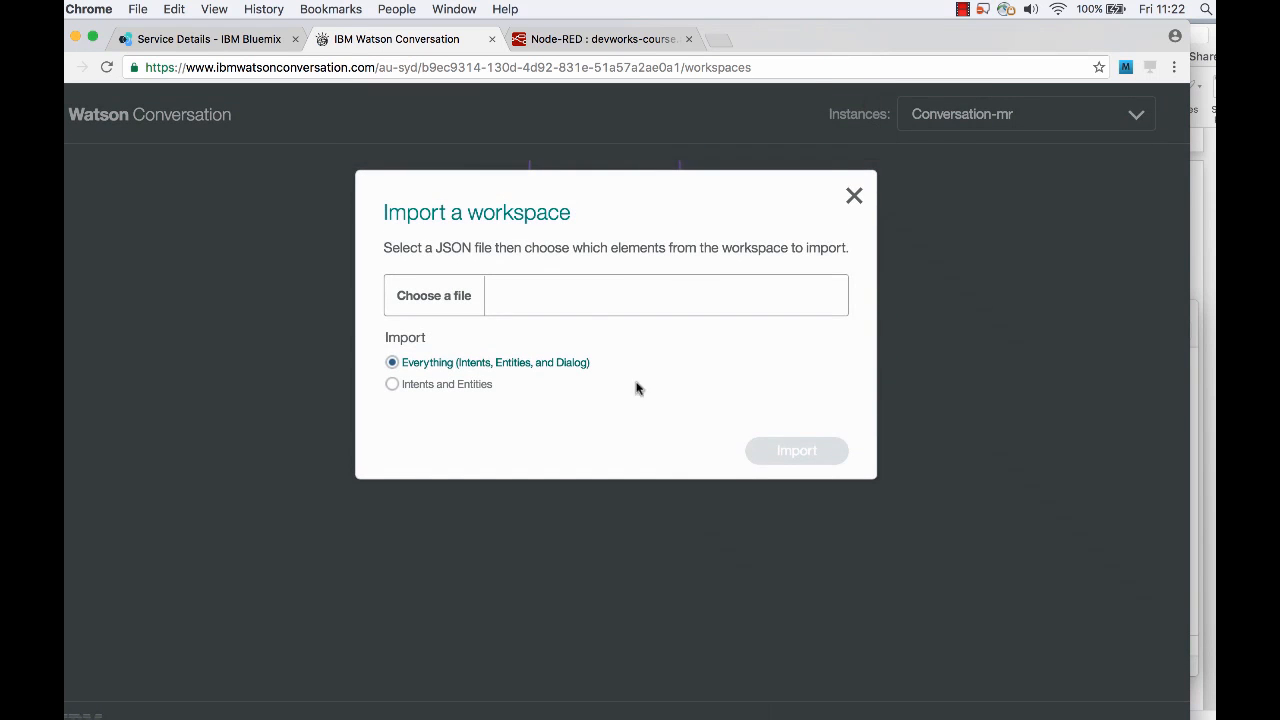
click(453, 302)
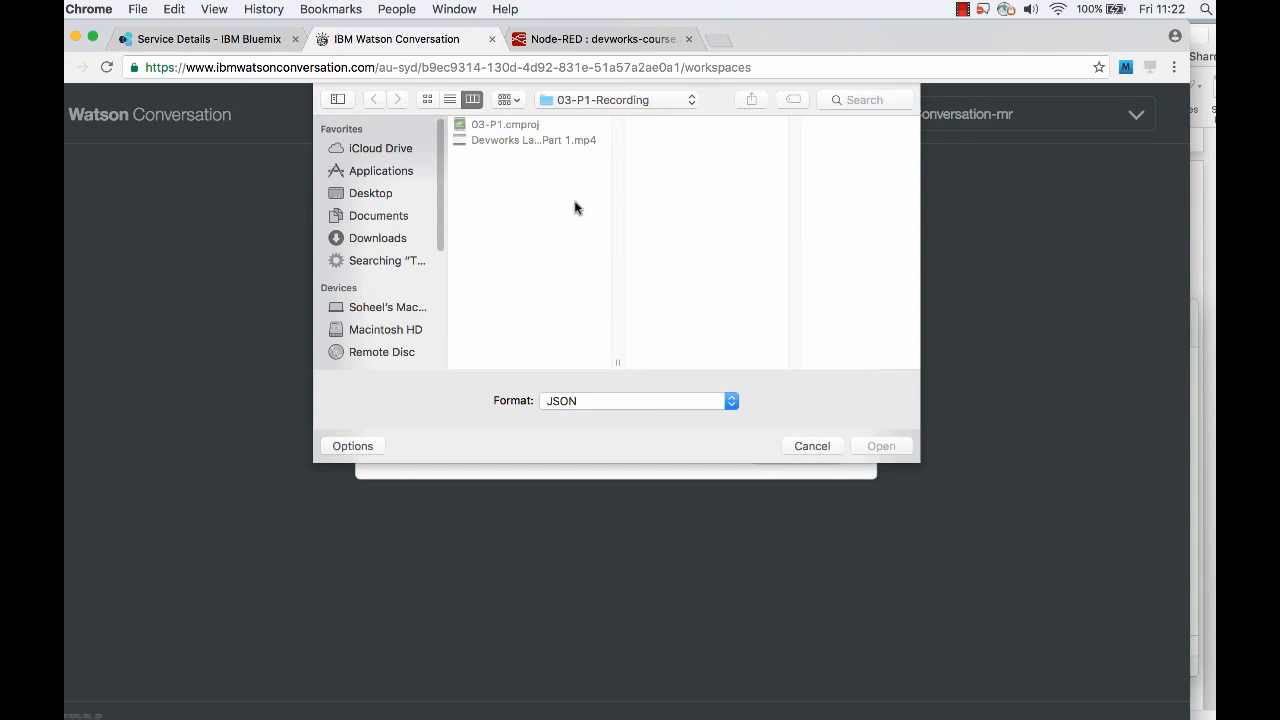
click(391, 220)
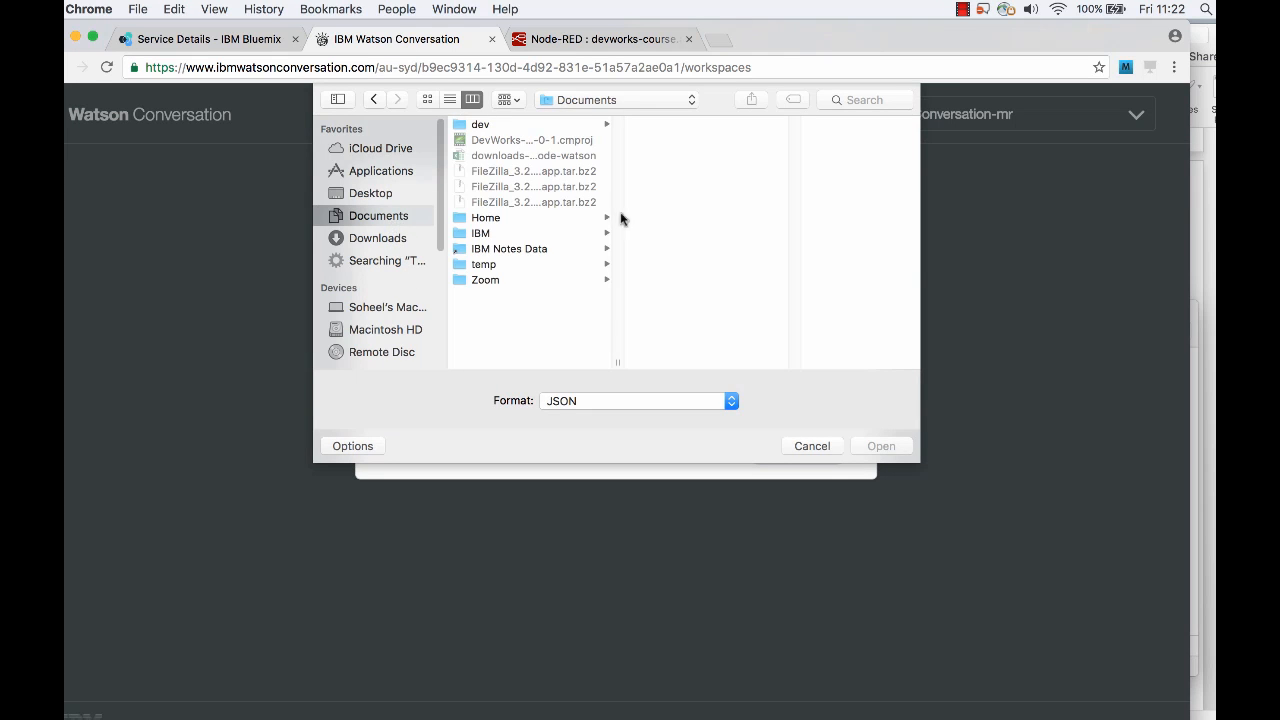
click(489, 264)
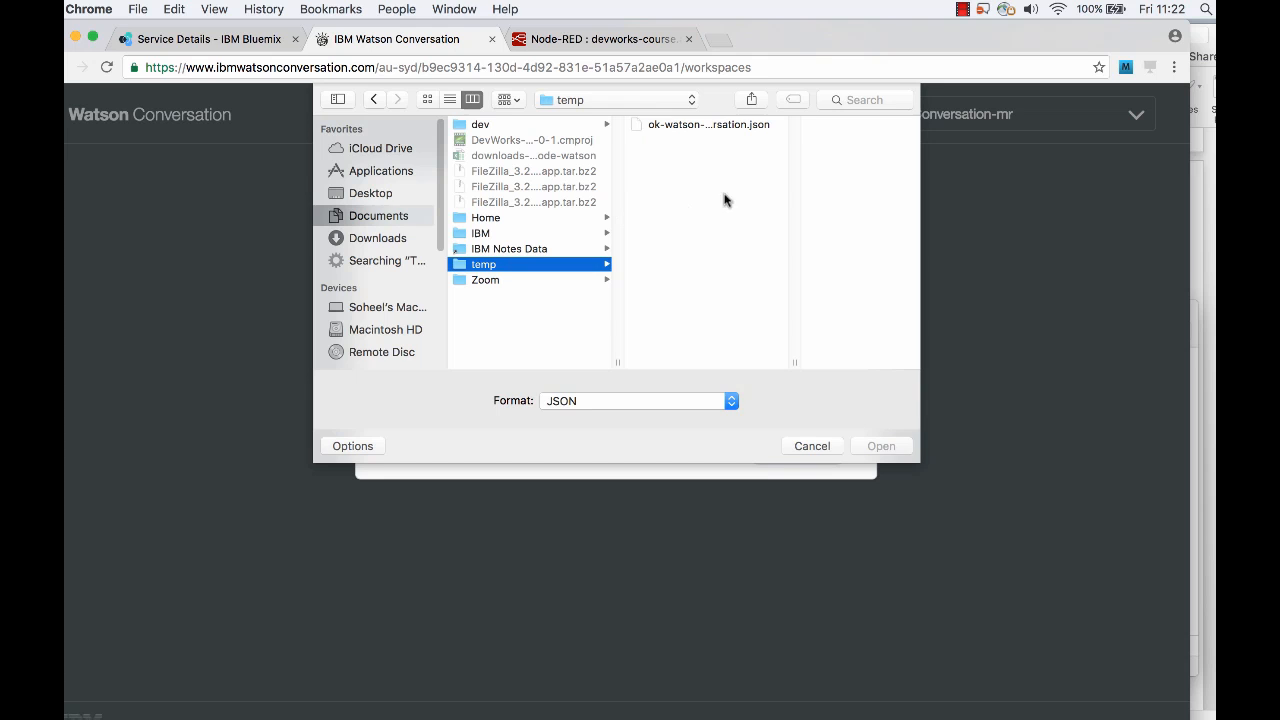
click(728, 128)
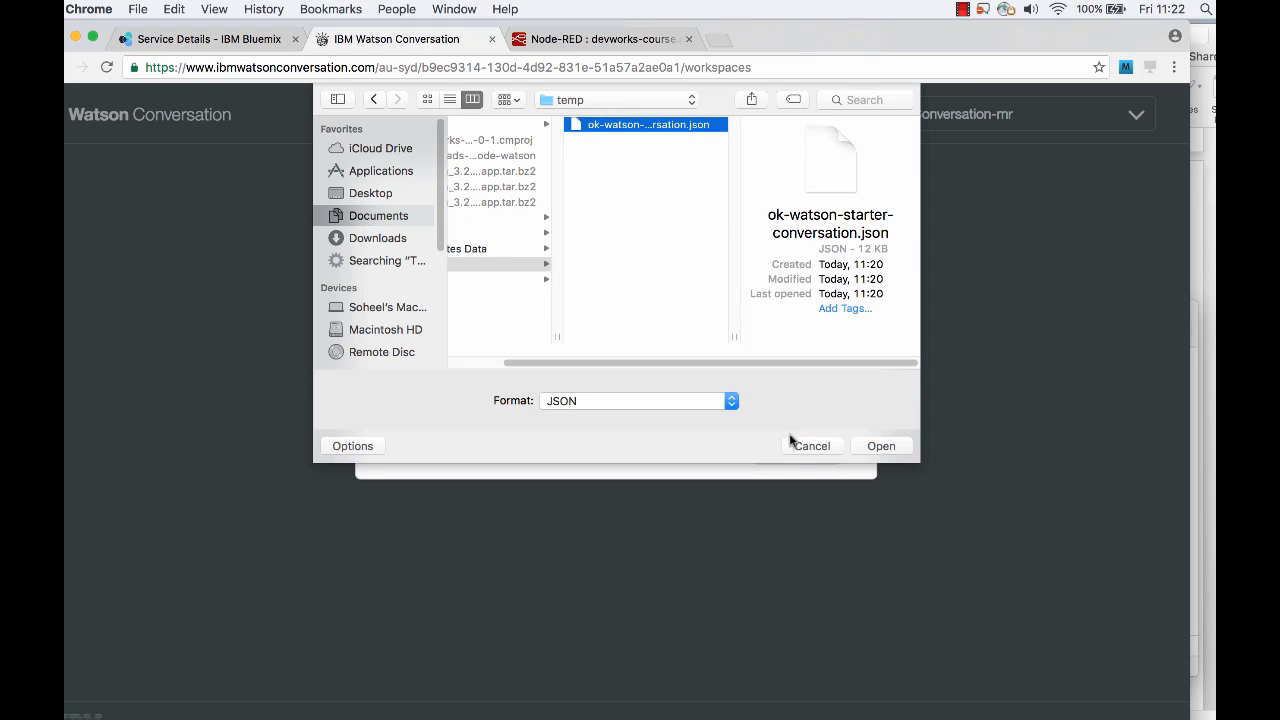
click(900, 447)
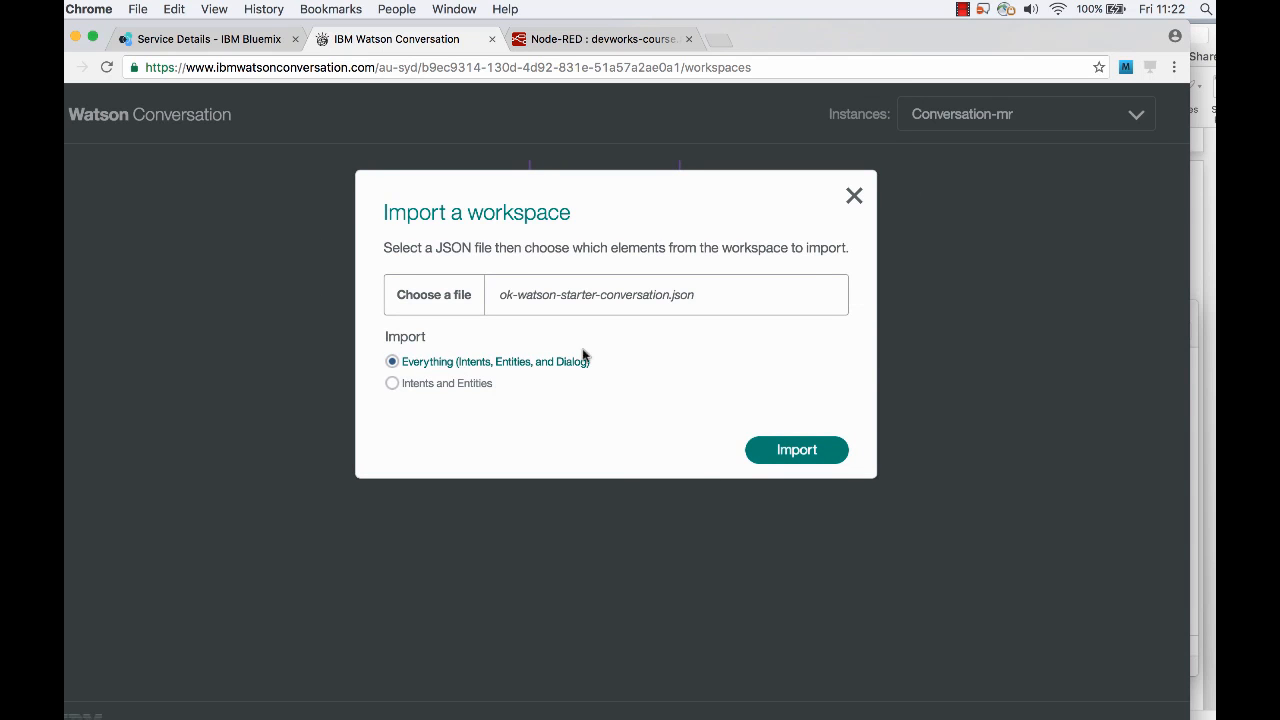
click(800, 453)
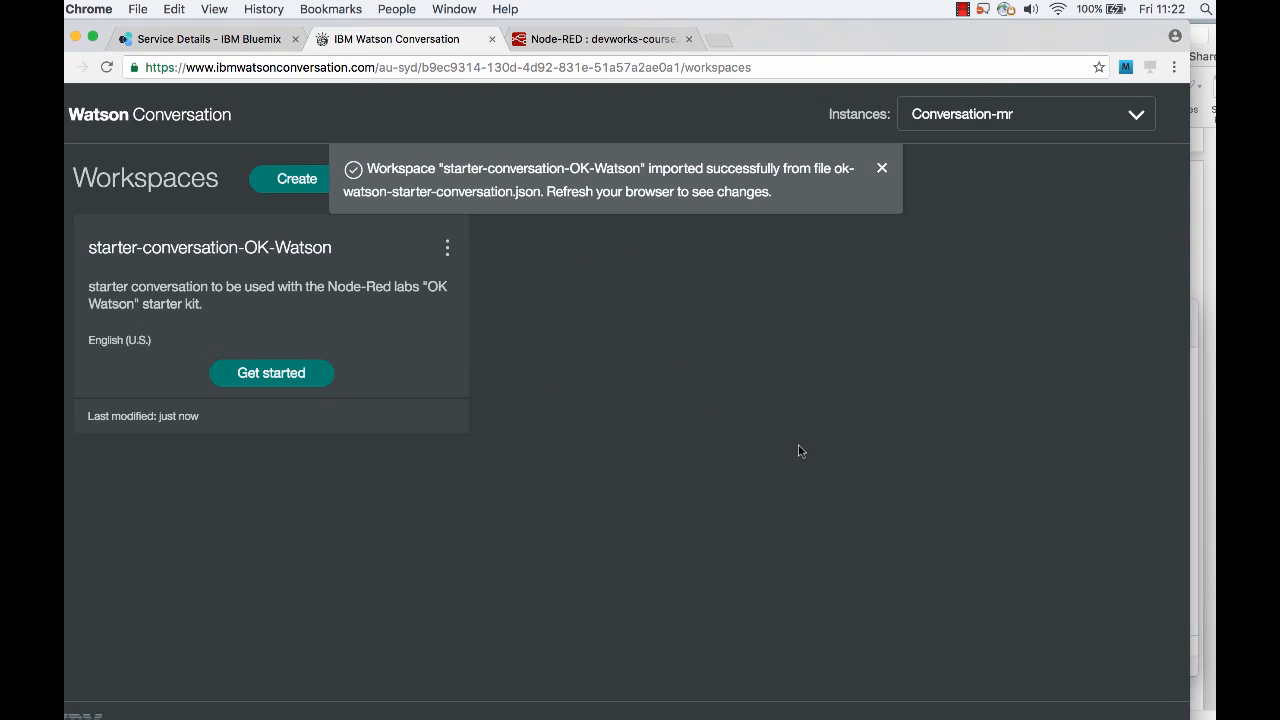
View the details of the starter-conversation-OK-Watson workspace, including its workspace ID, and return to its summary card
click(447, 247)
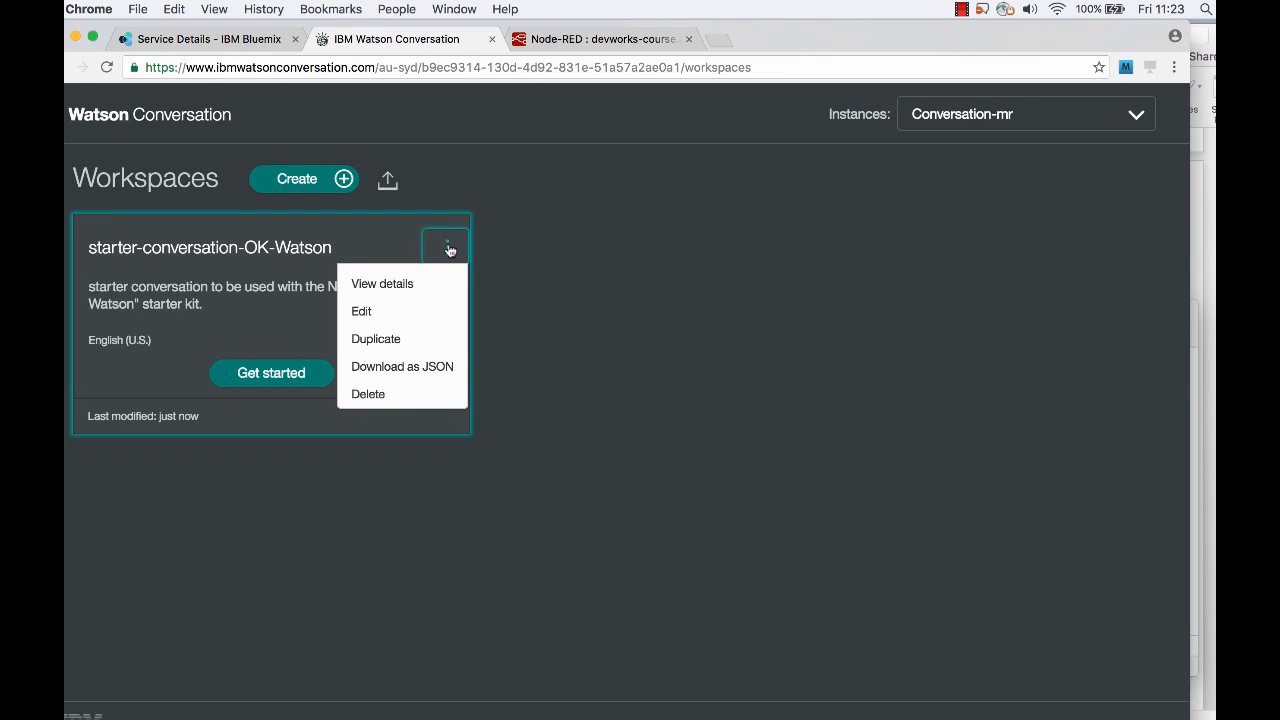
click(370, 284)
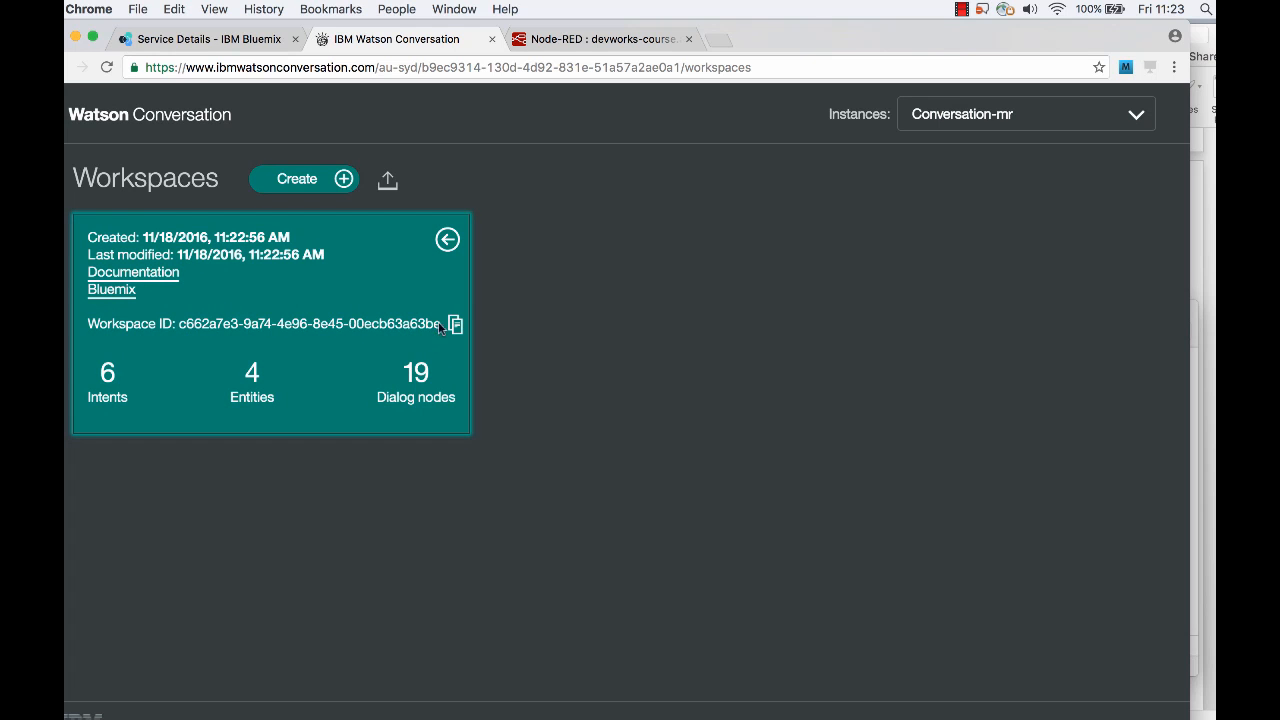
click(448, 240)
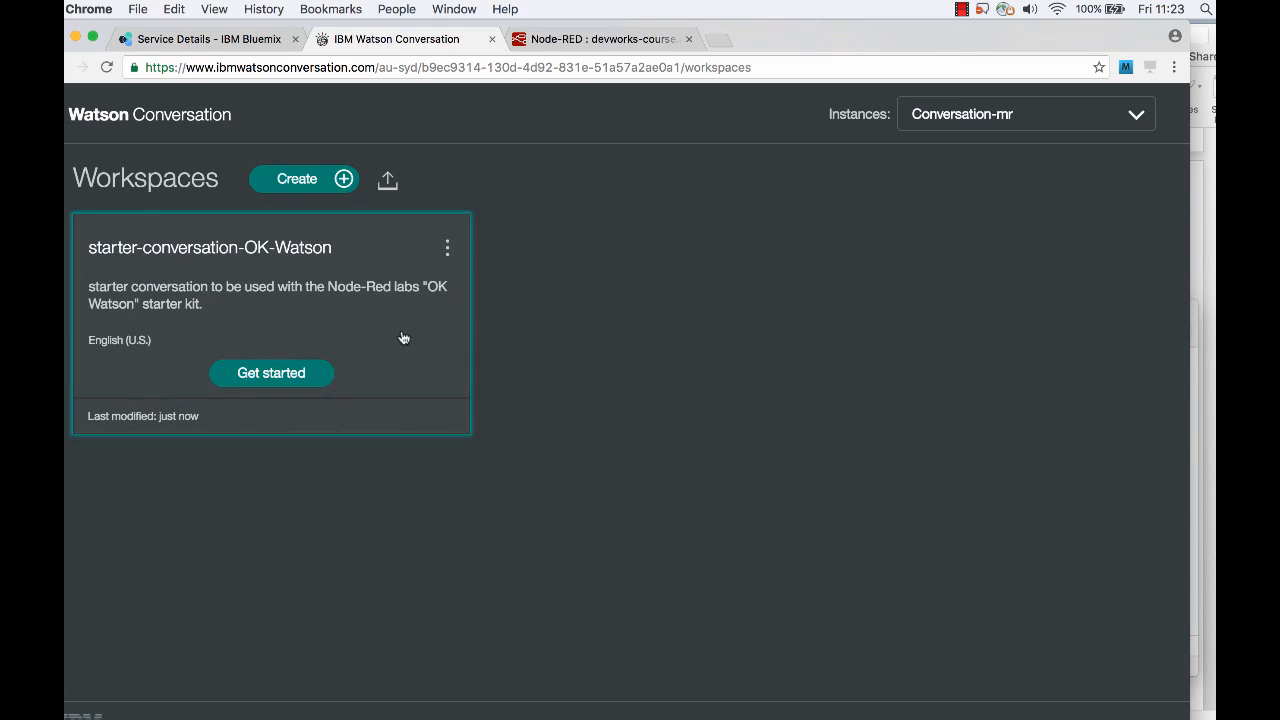
Open the starter-conversation-OK-Watson workspace, and show and hide its Try it out test pane
click(298, 380)
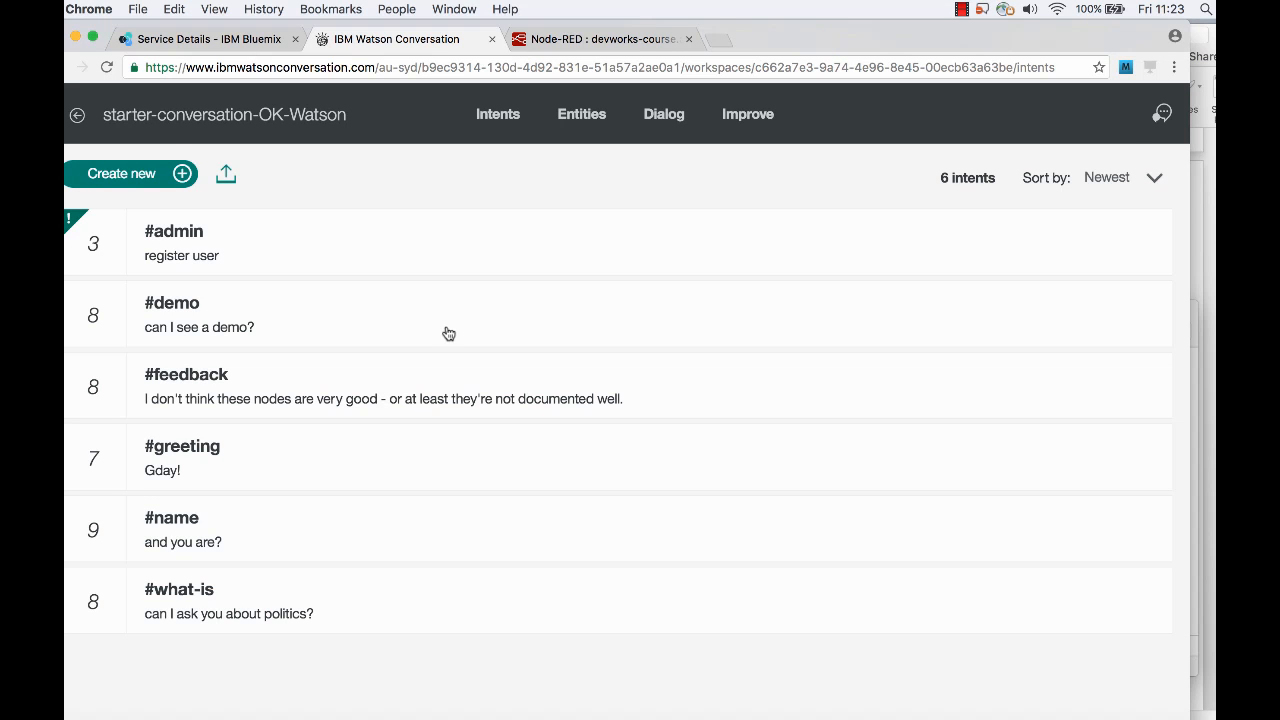
click(1162, 113)
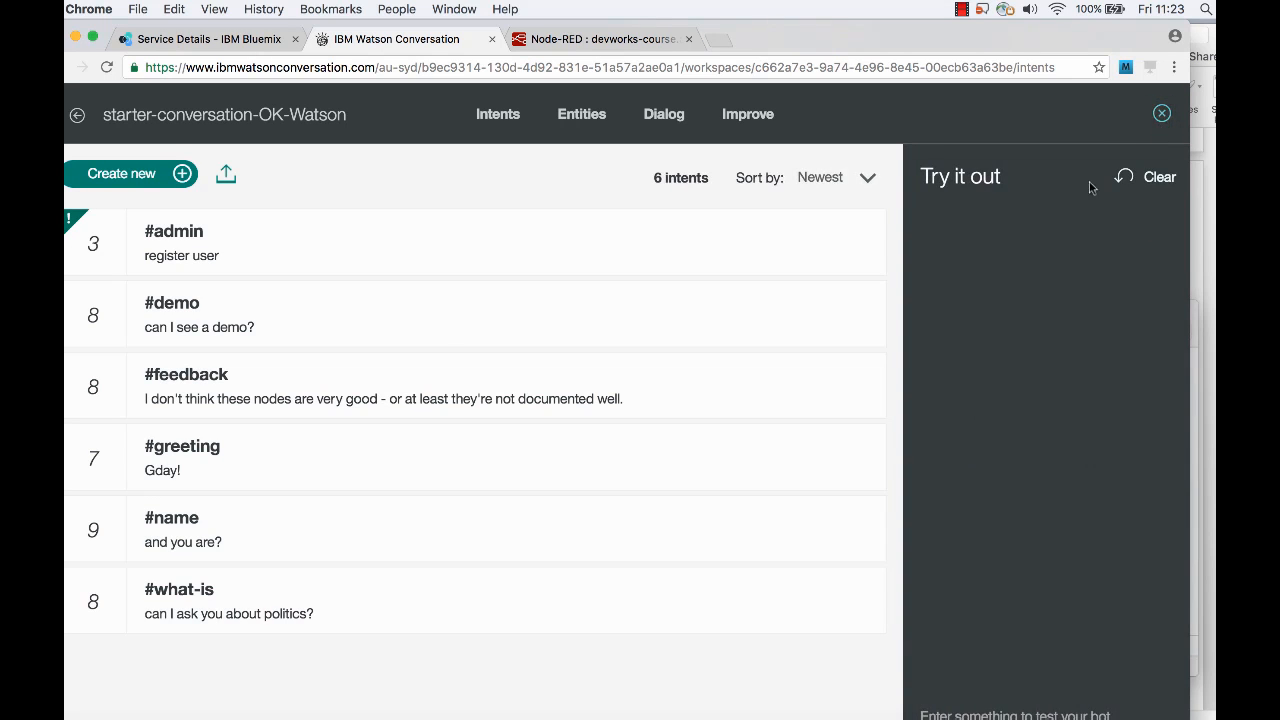
click(1162, 114)
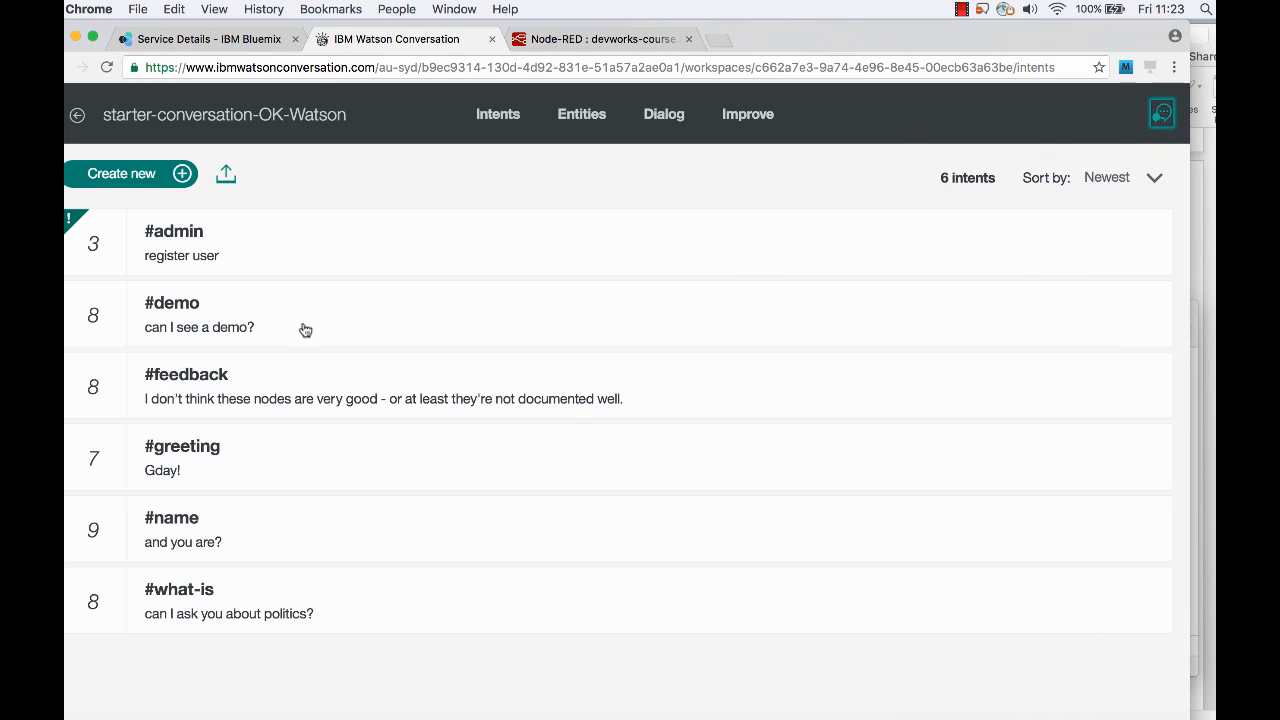
Examine the user examples of the #admin, #demo, #feedback, #greeting and #name intents one after another
click(225, 250)
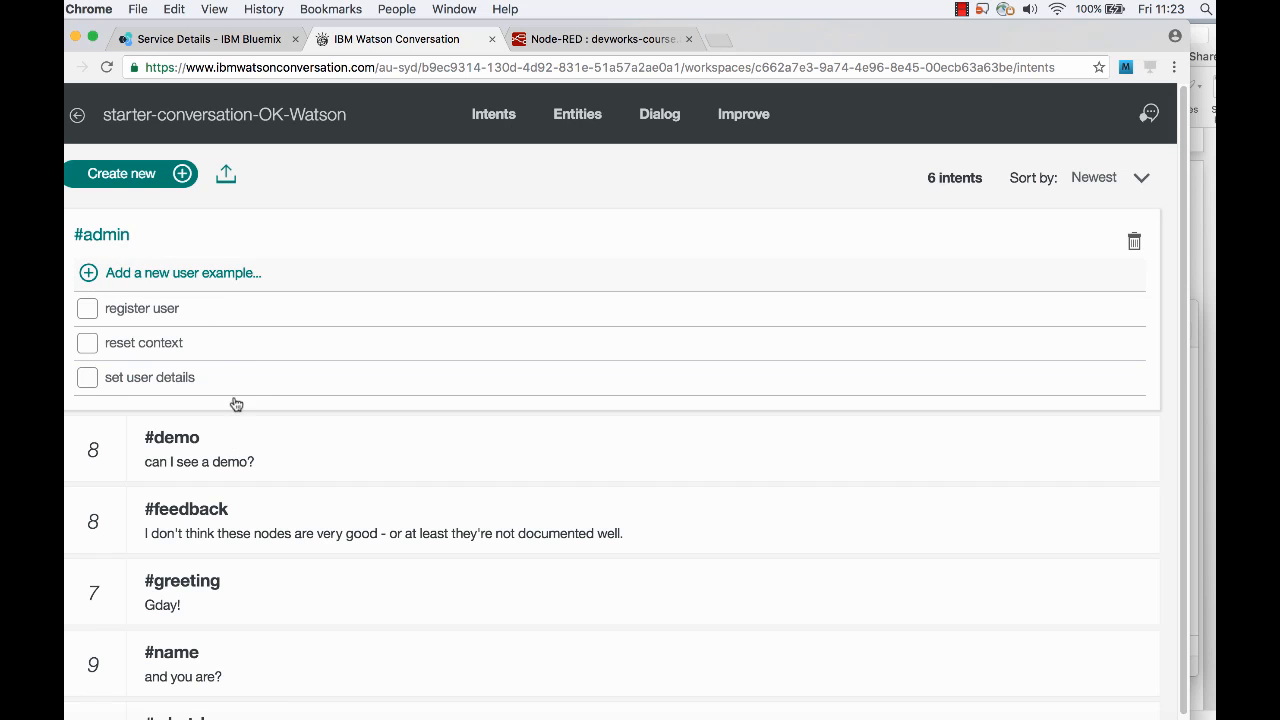
scroll(243, 427, down, 1)
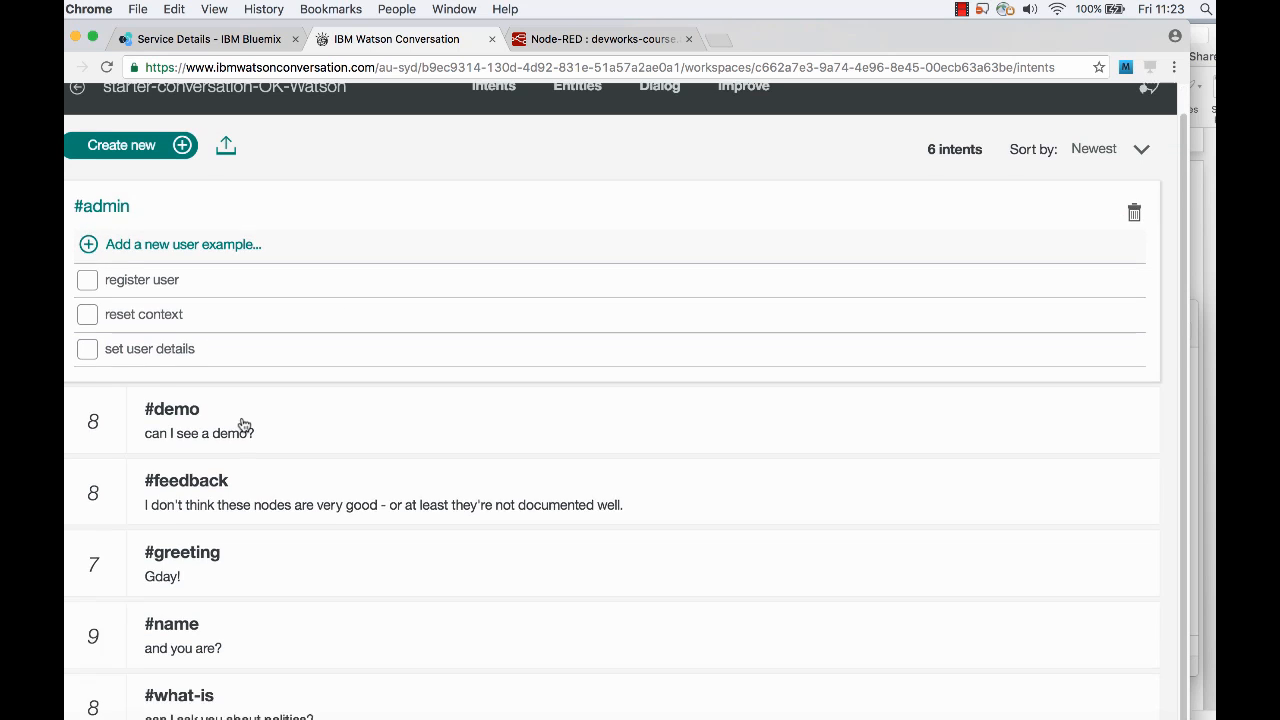
click(243, 427)
scroll(266, 600, down, 3)
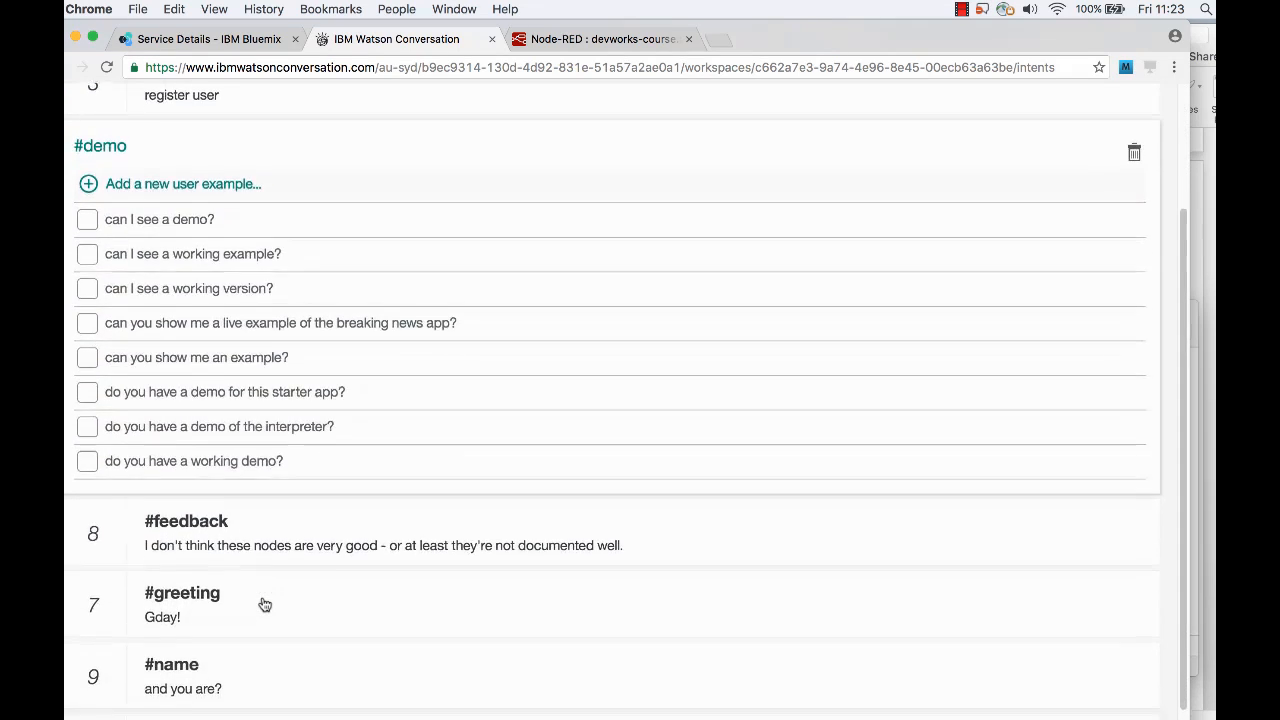
scroll(265, 605, down, 1)
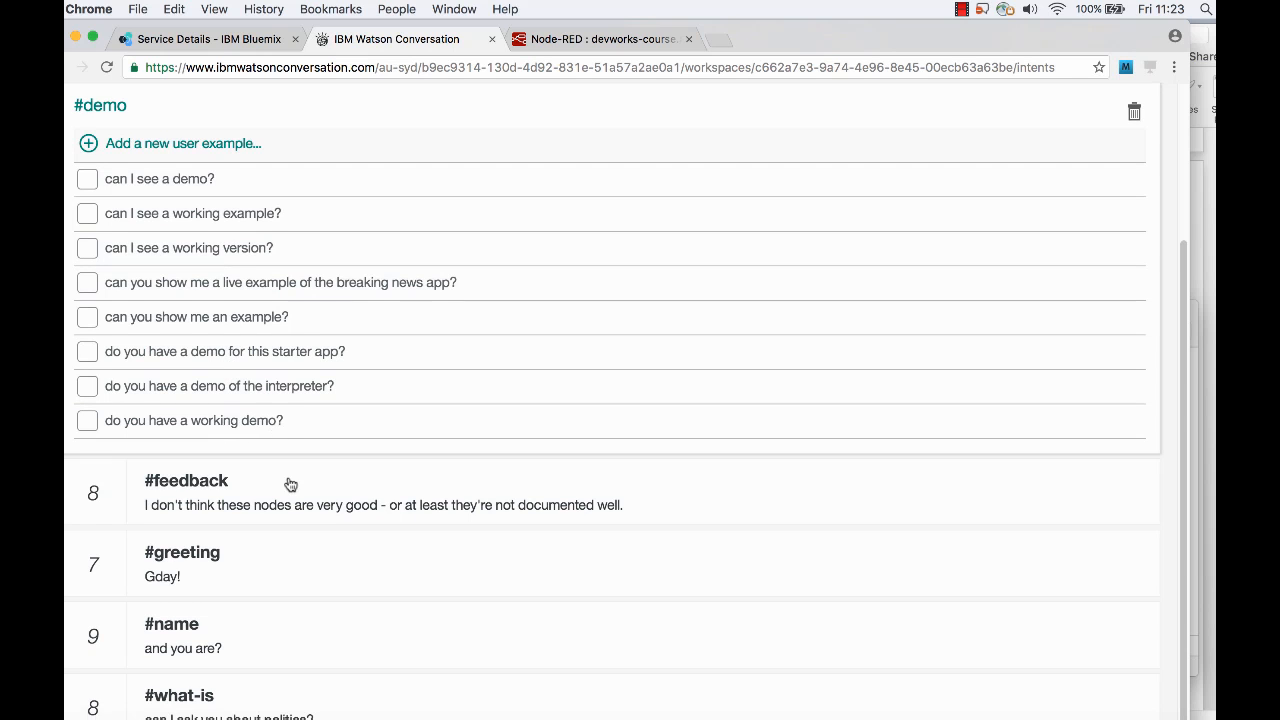
click(287, 486)
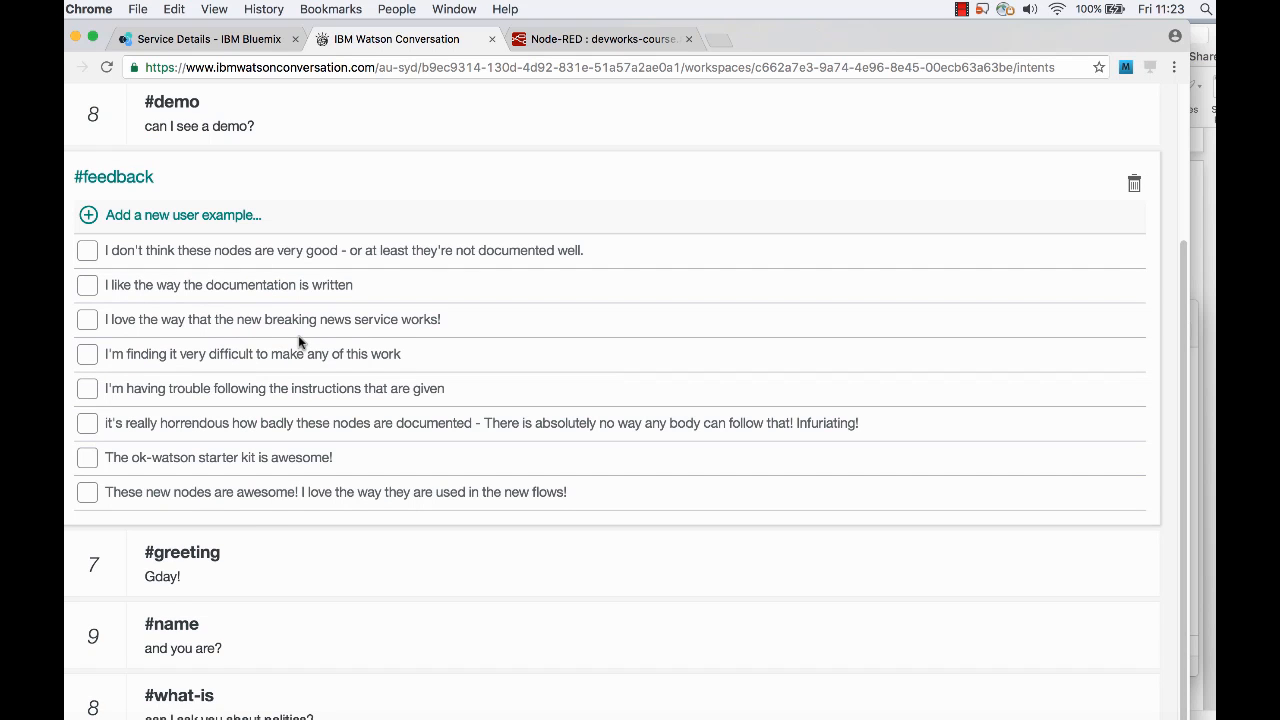
click(291, 564)
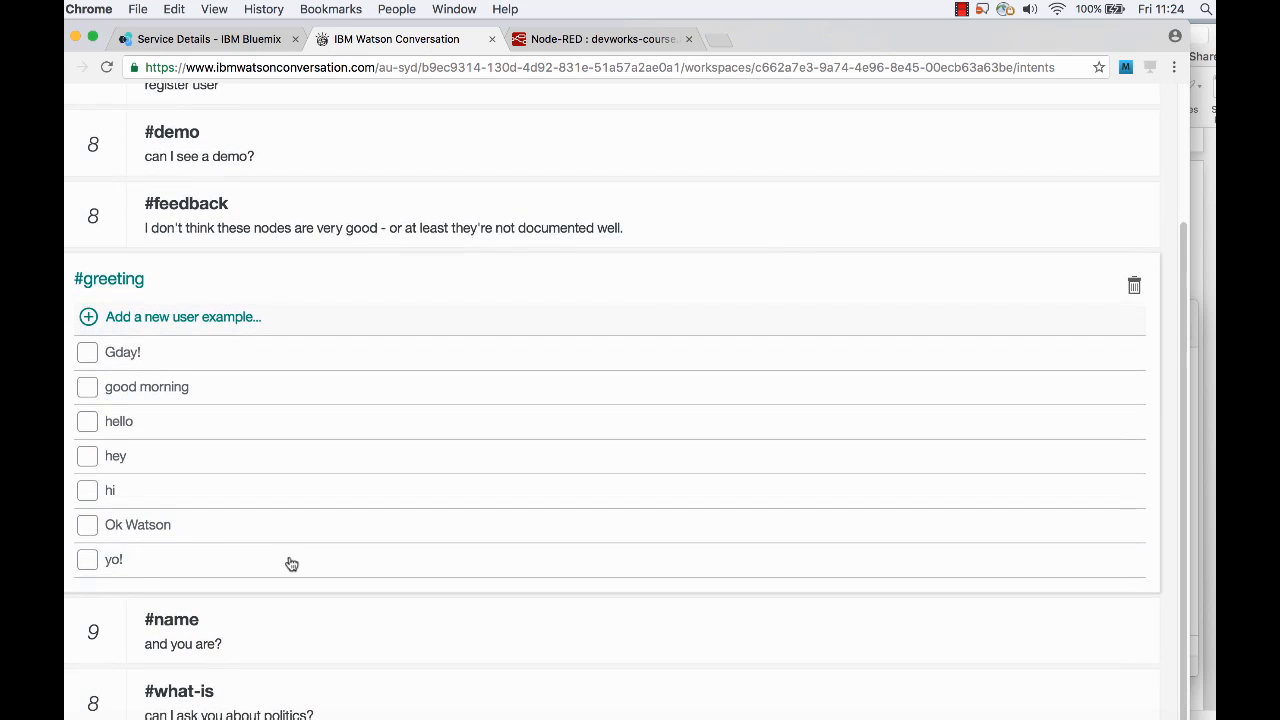
click(253, 641)
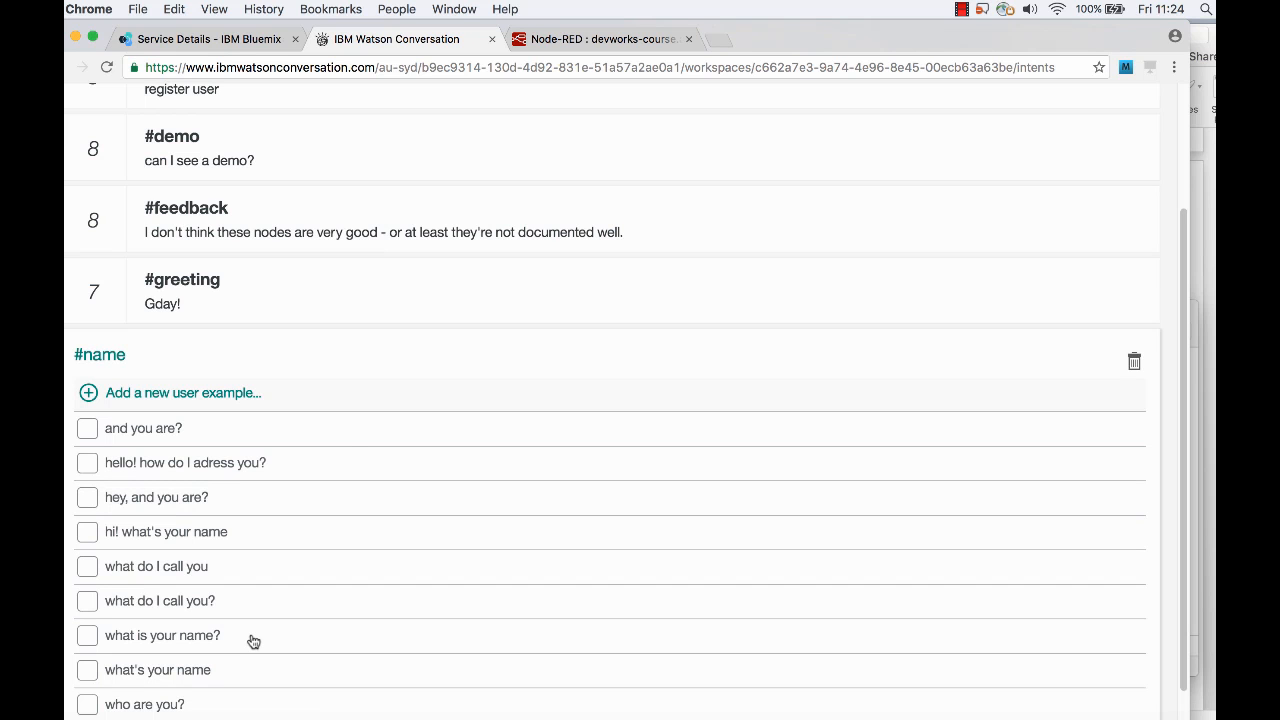
scroll(360, 330, up, 3)
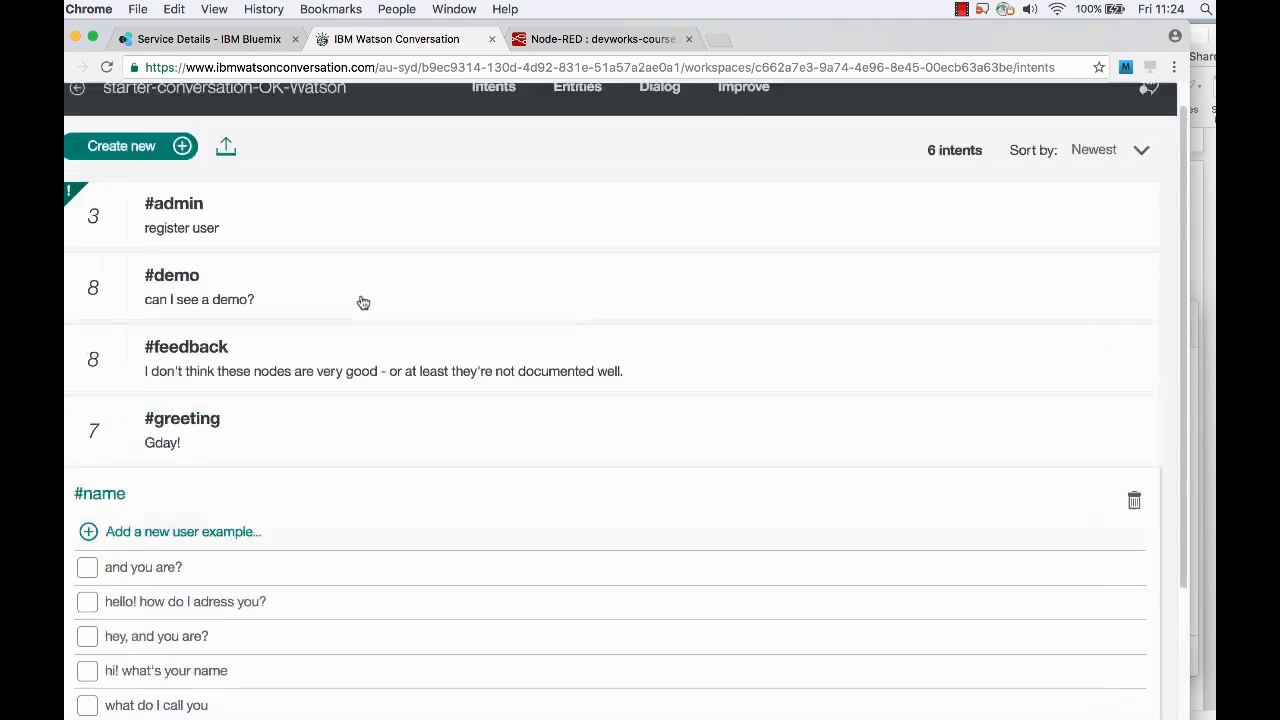
click(578, 118)
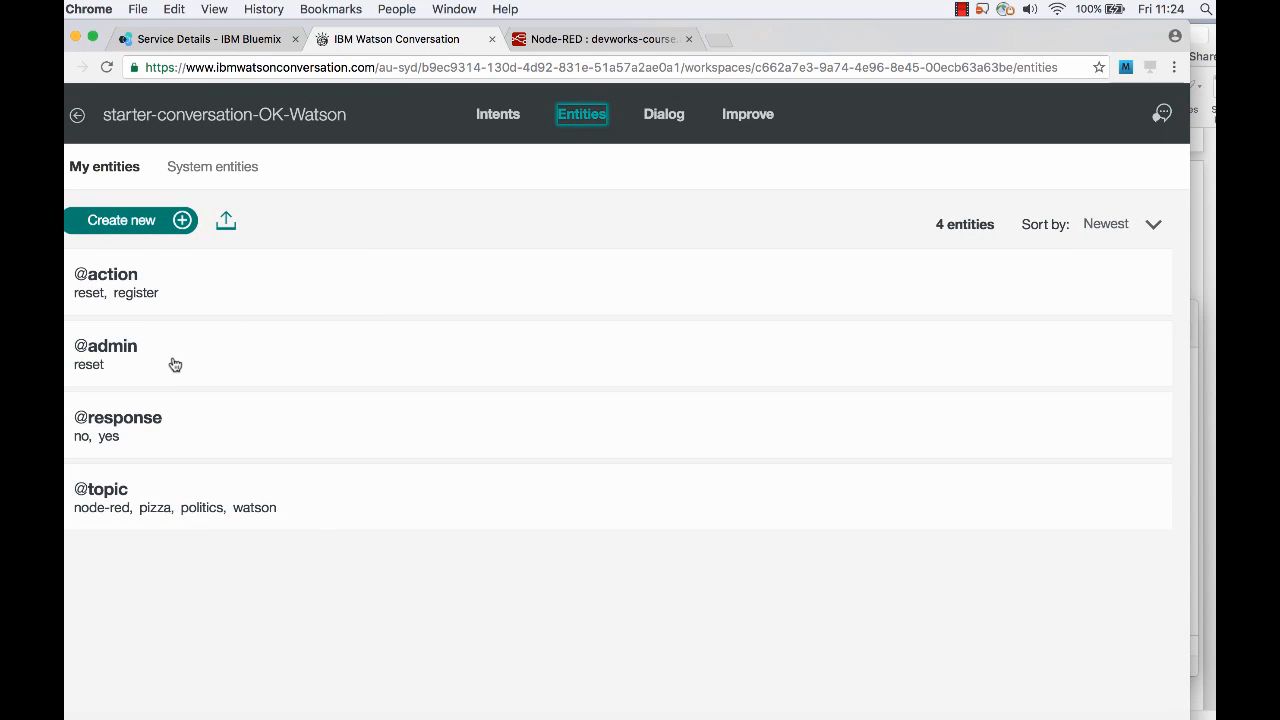
click(185, 492)
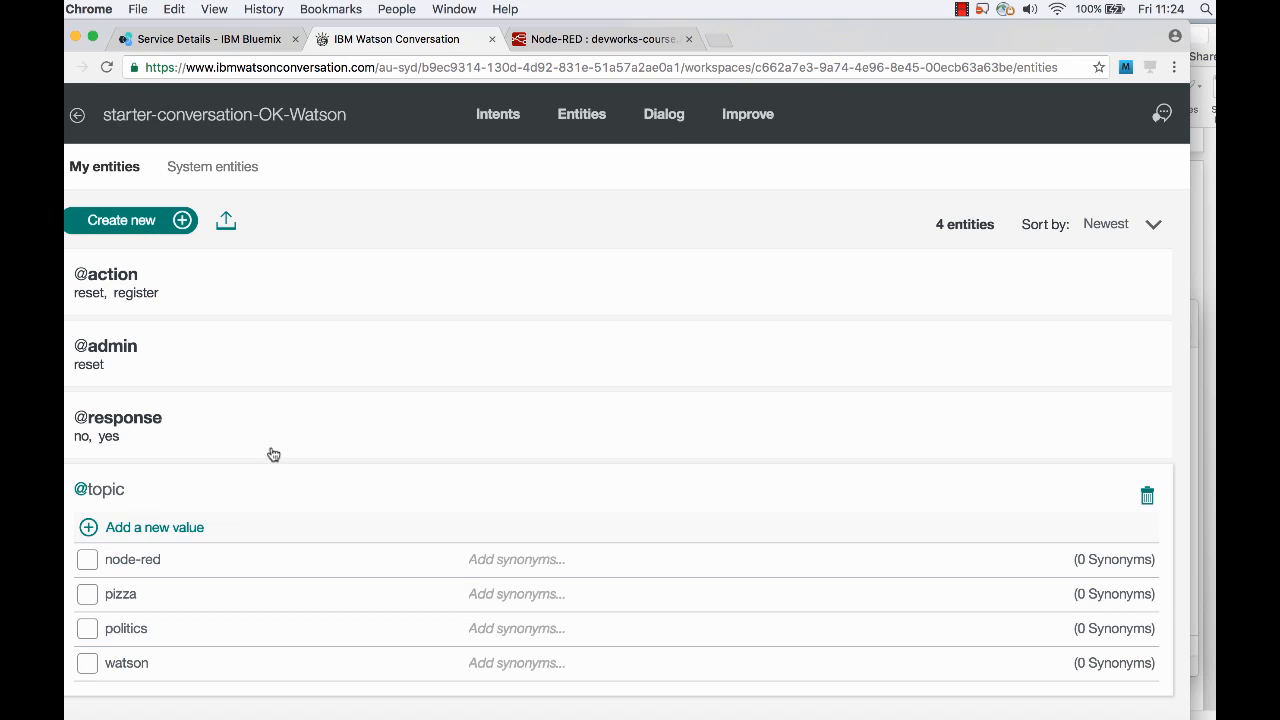
Show the workspace's dialog tree and expand the #greeting, #what-is and #feedback nodes to examine their child nodes
click(664, 116)
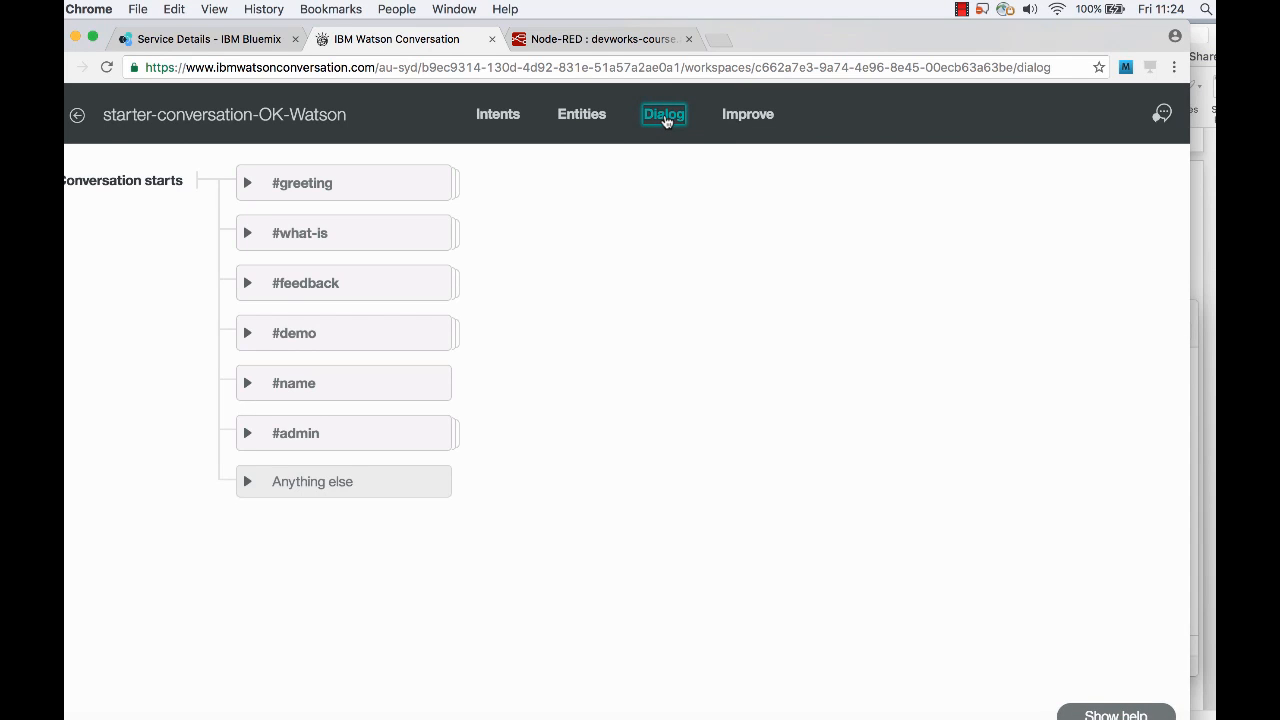
click(445, 190)
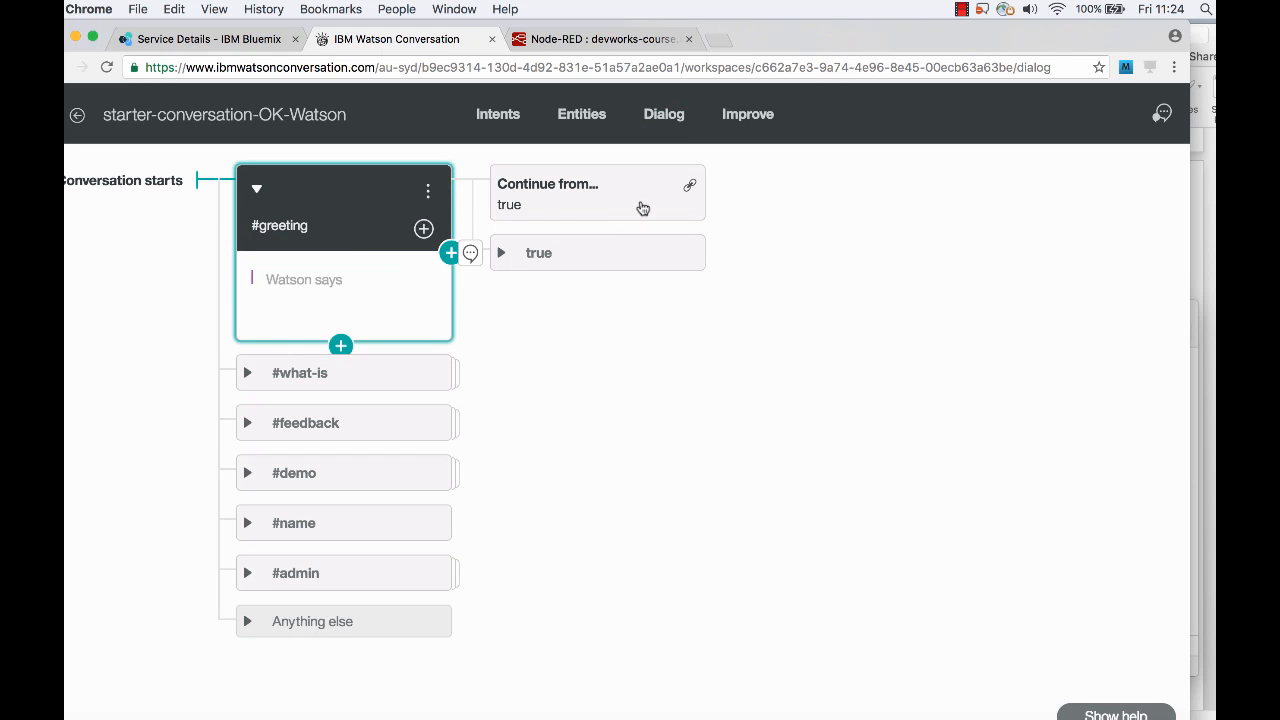
click(430, 375)
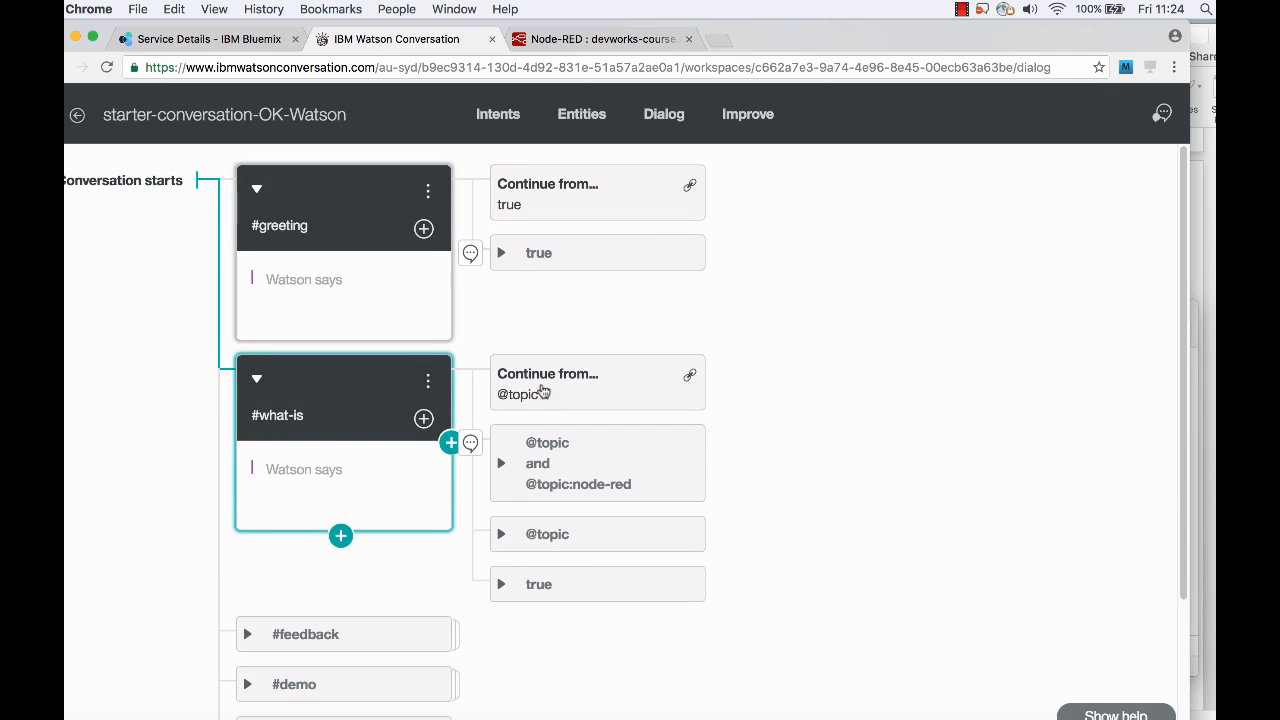
click(400, 645)
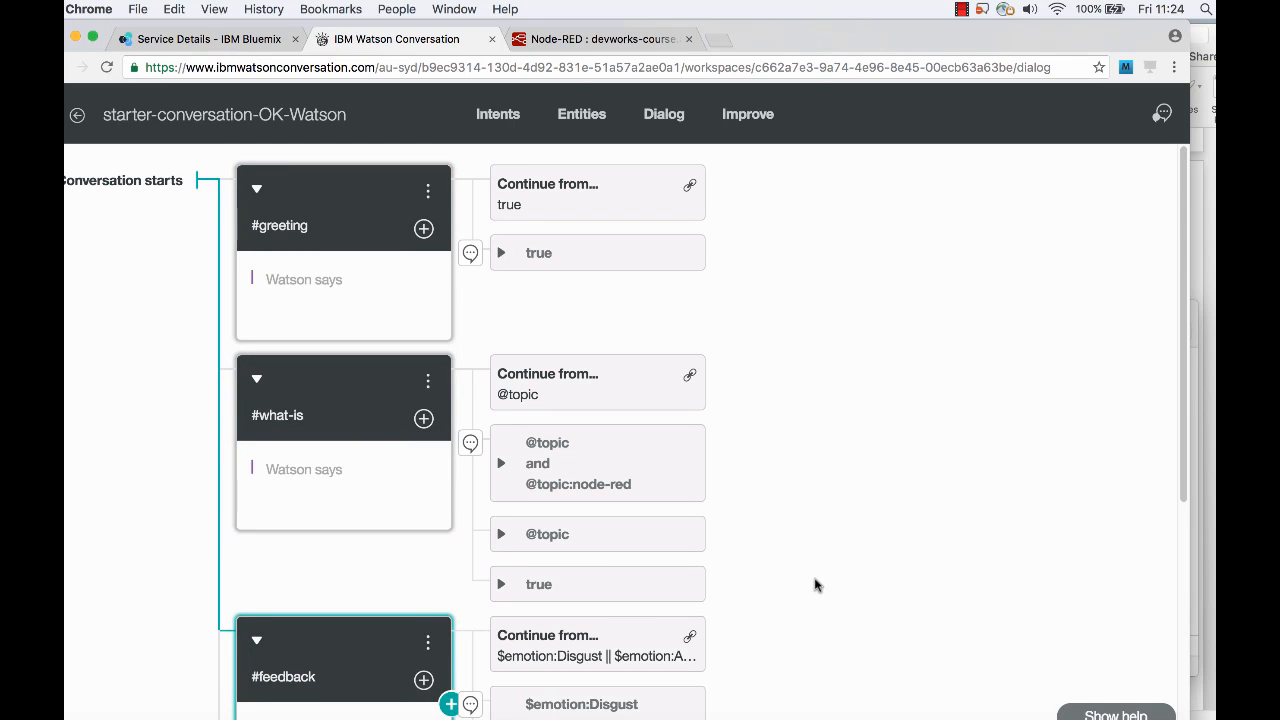
scroll(815, 585, down, 5)
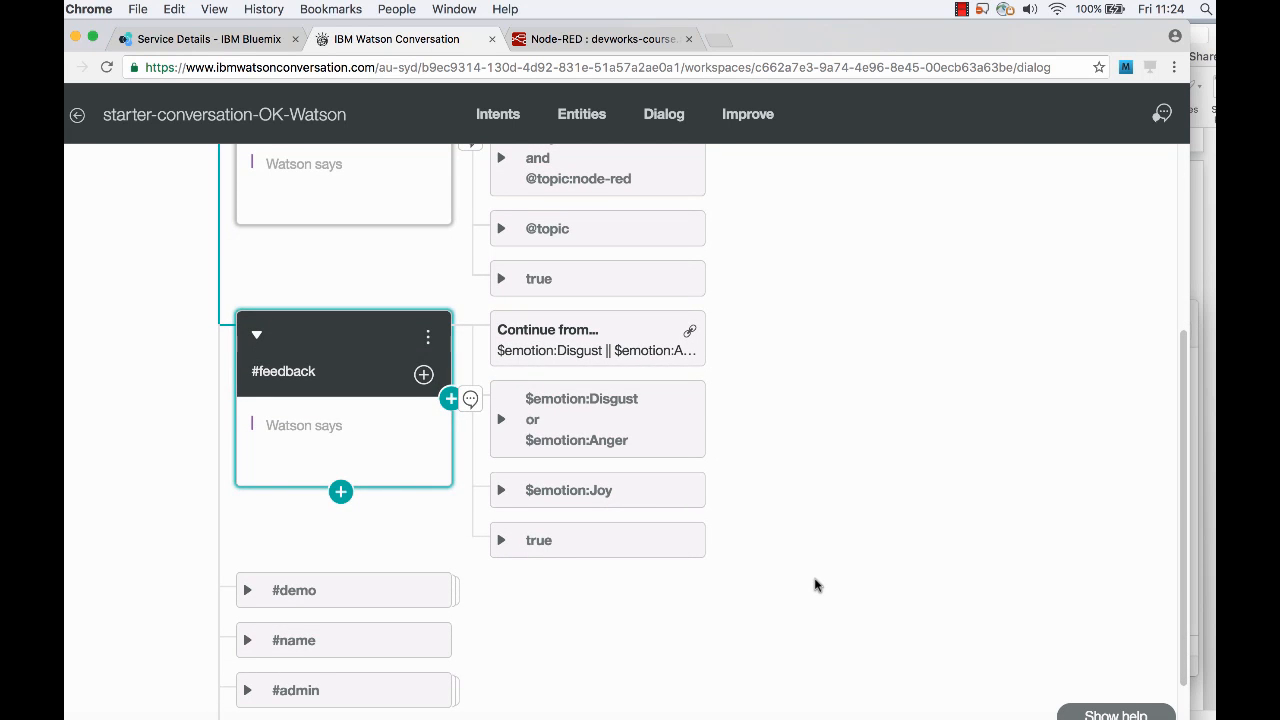
Open the Try it out test chat and send the bot the message "Hello"
click(1161, 113)
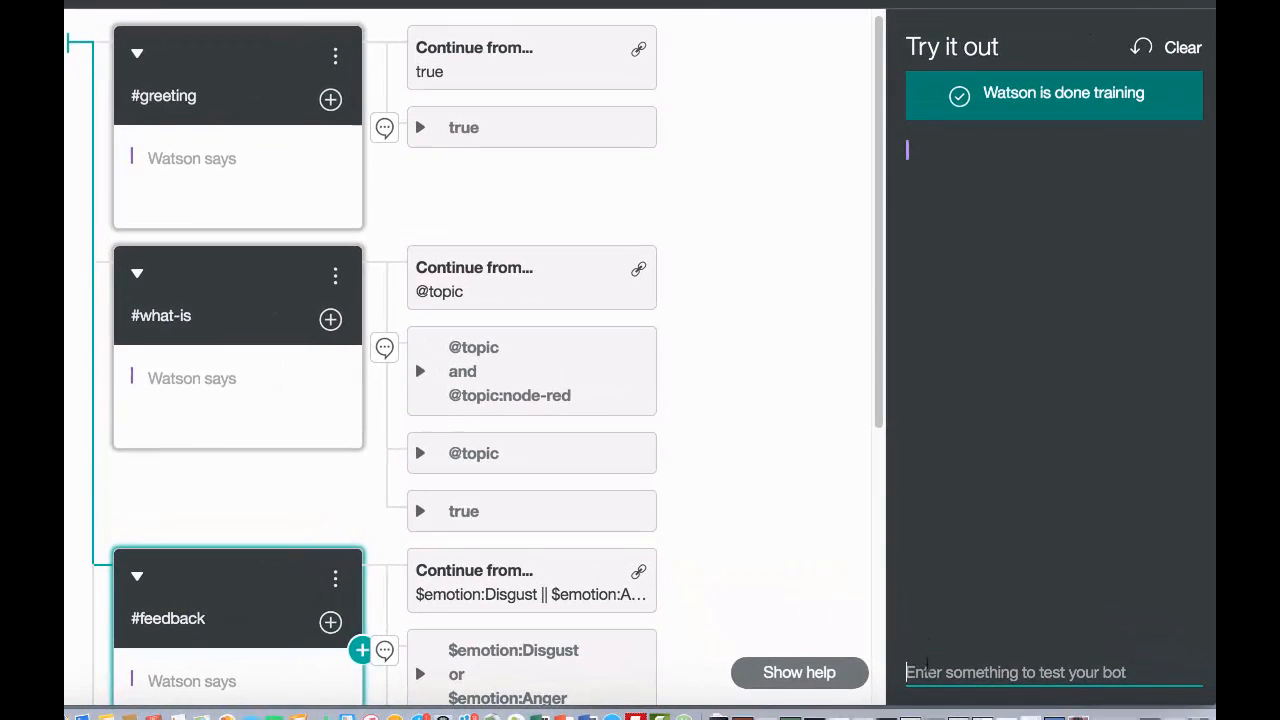
text(Hell)
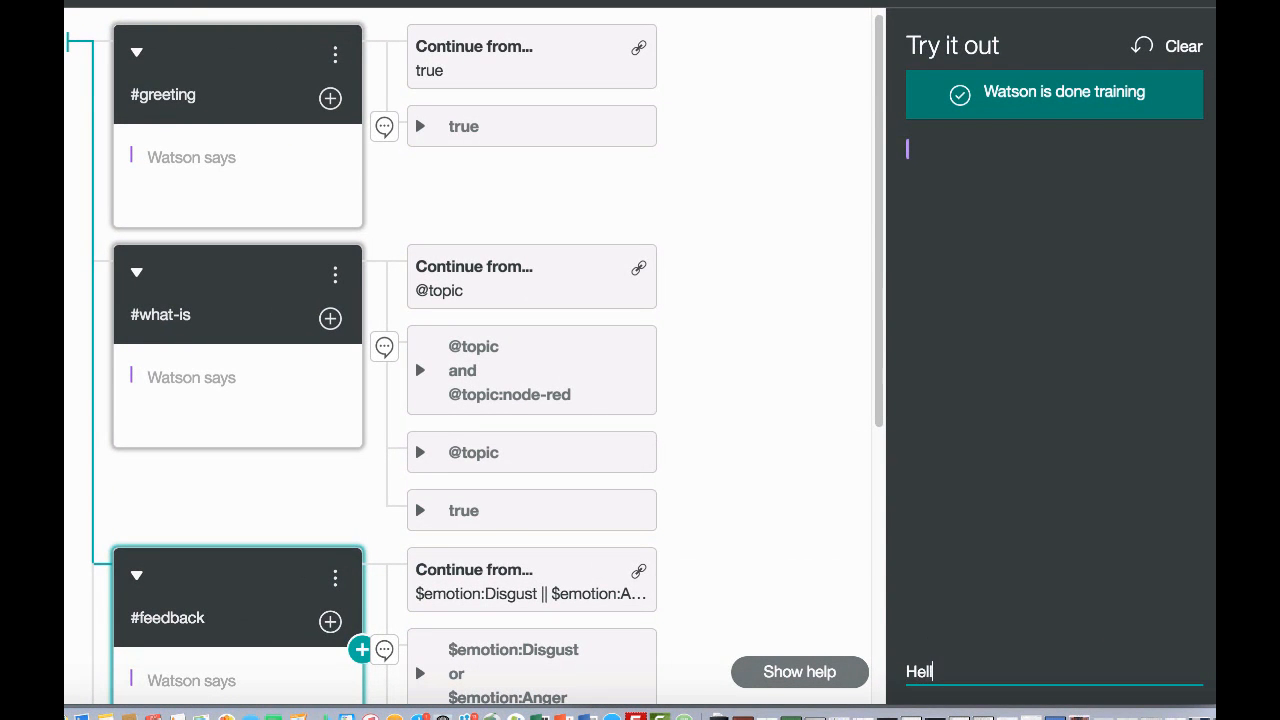
text(o)
key(Return)
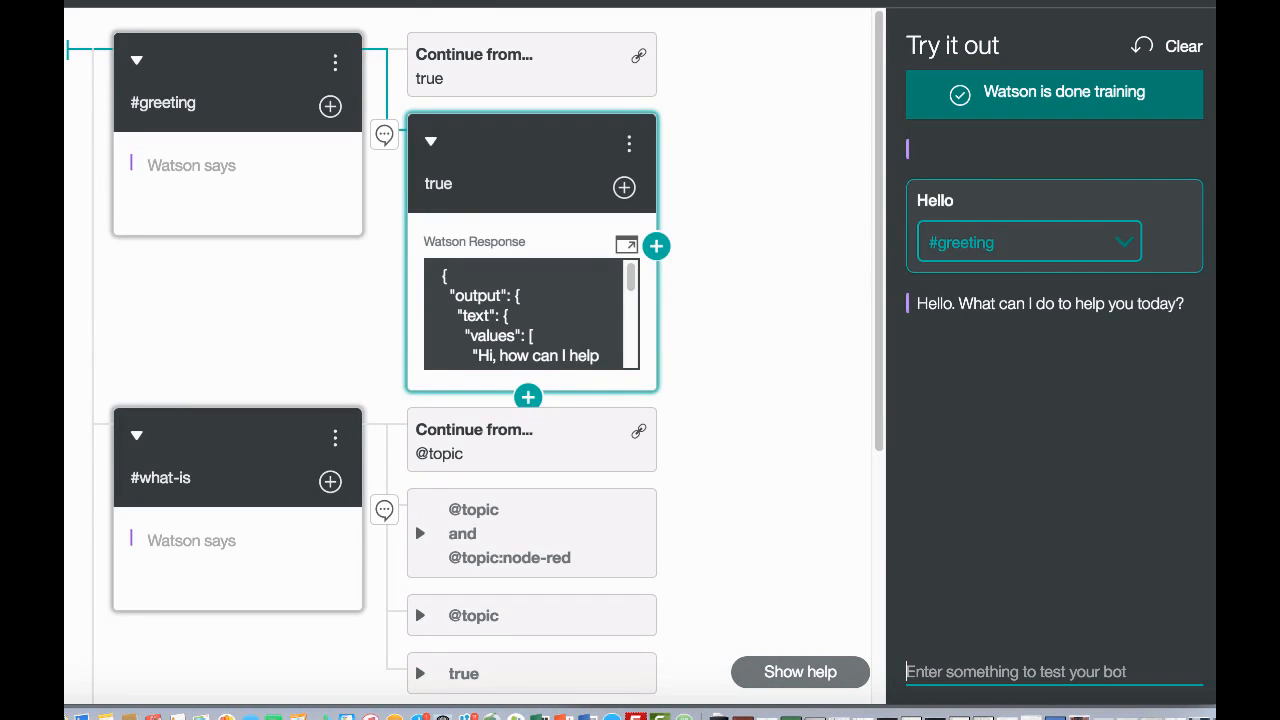
Send the bot a message introducing yourself by nickname, followed by the message "I want to know about Watson"
text(I am known as chughts)
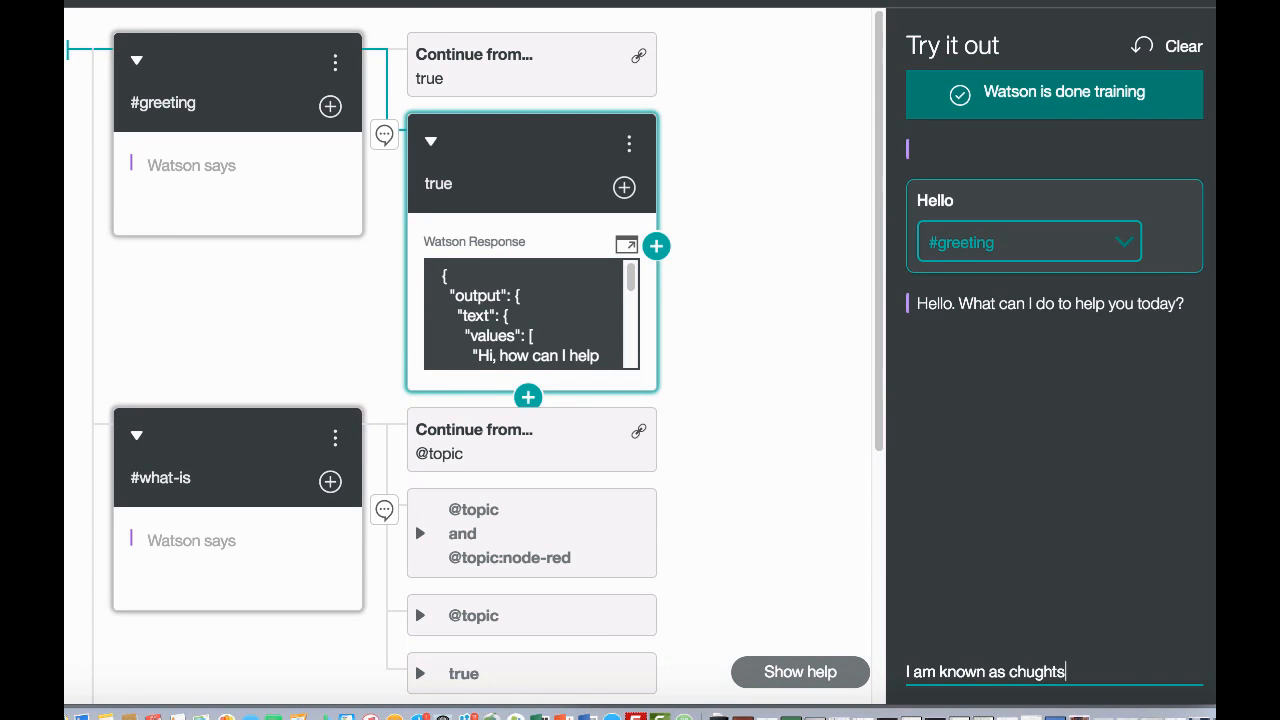
key(Return)
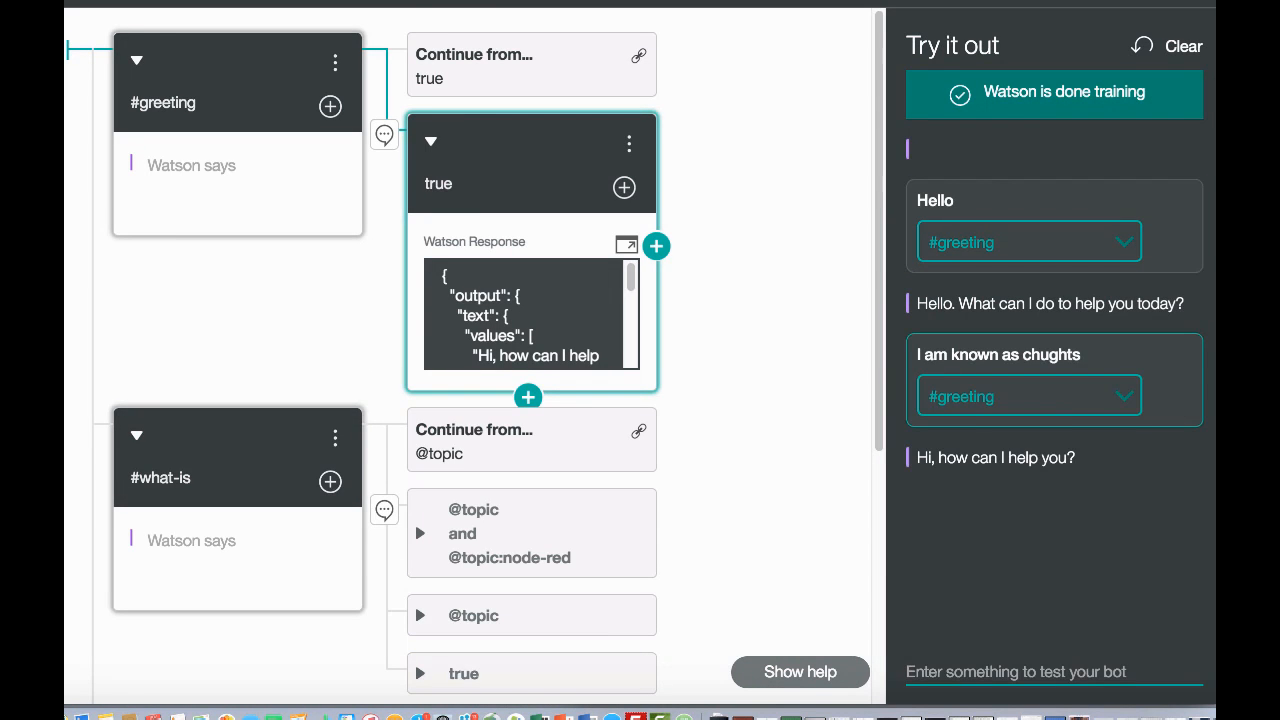
text(I want to kn)
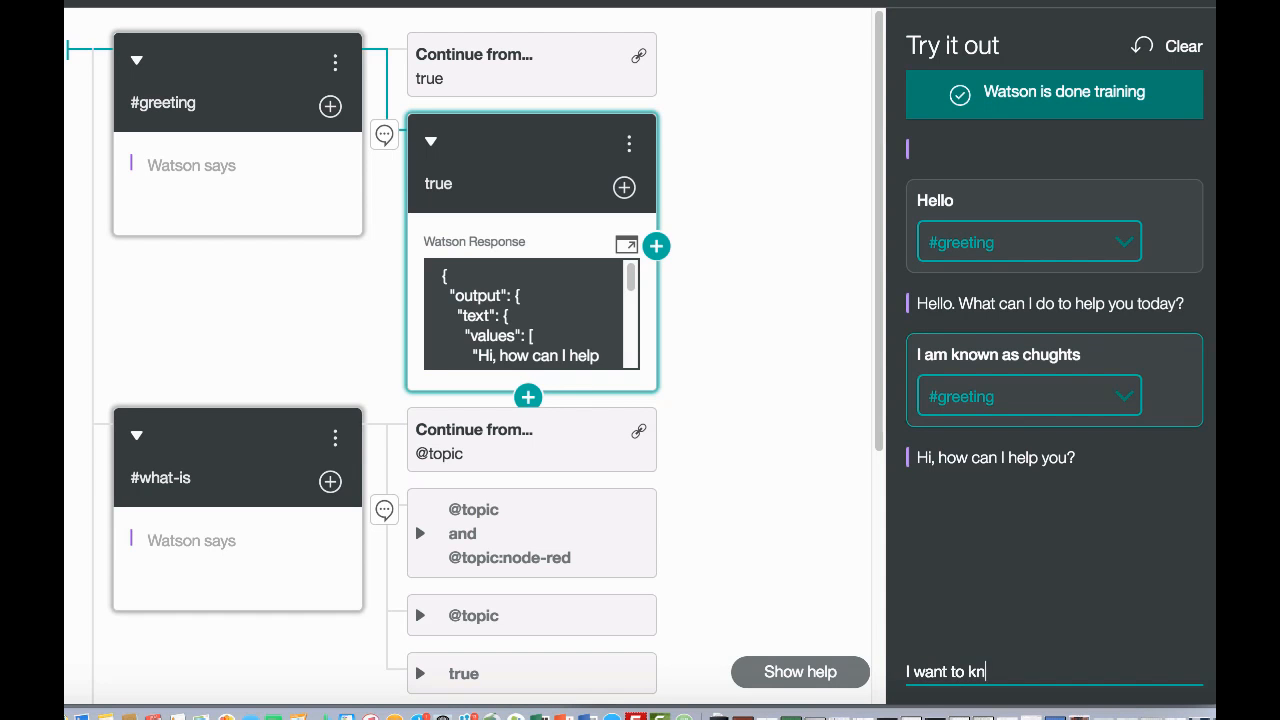
text(ow about Watson)
key(Return)
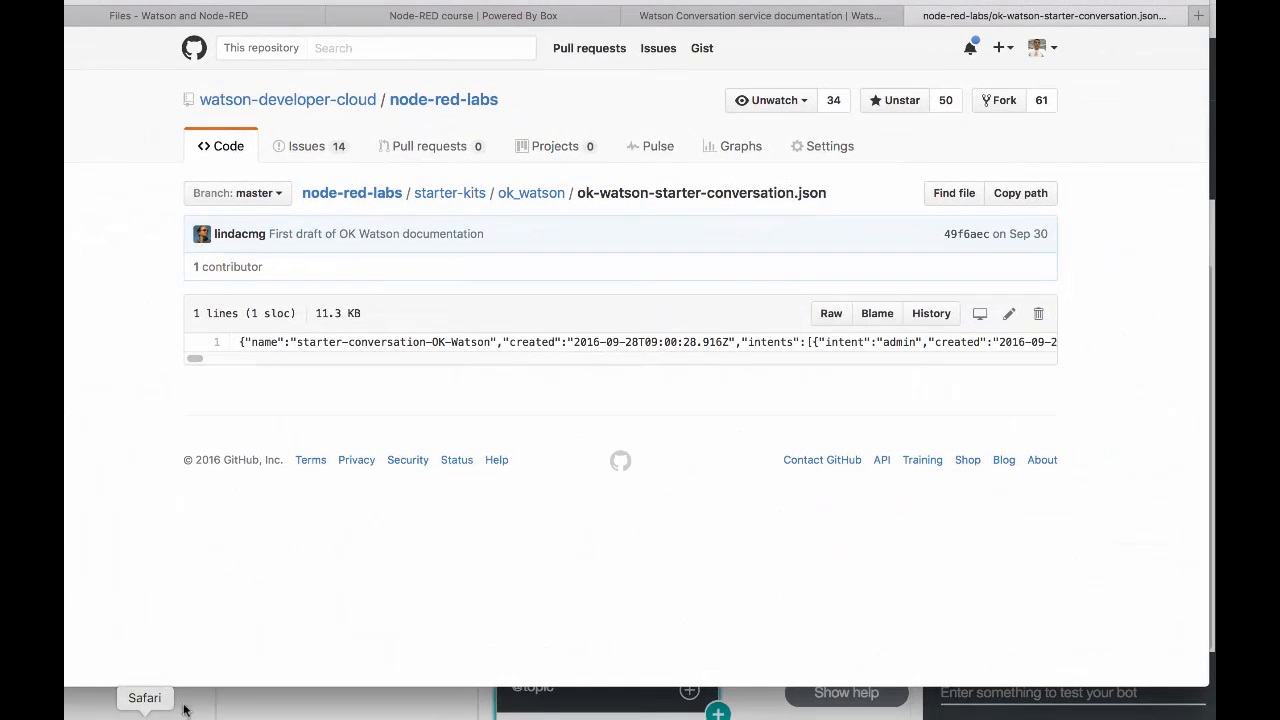
Open the raw OK Watson Flow JSON from the ok_watson starter kit README and select all of its text
click(531, 193)
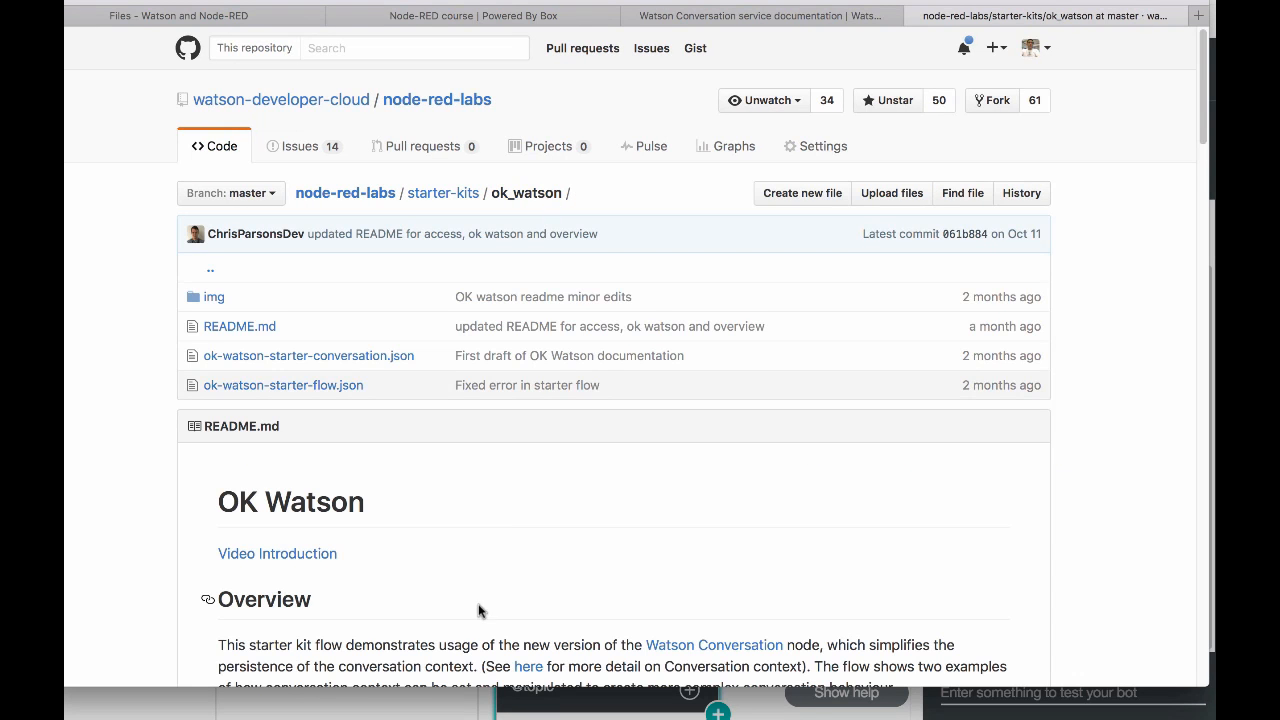
scroll(478, 551, down, 10)
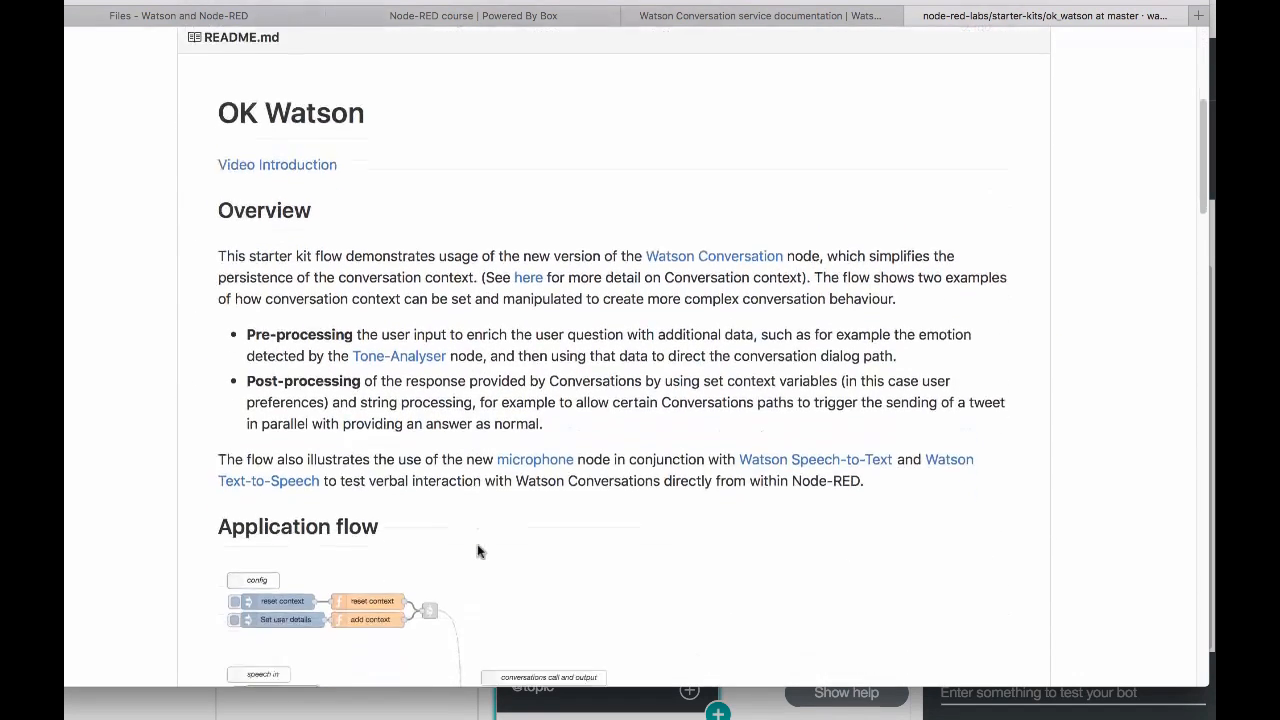
scroll(478, 551, down, 4)
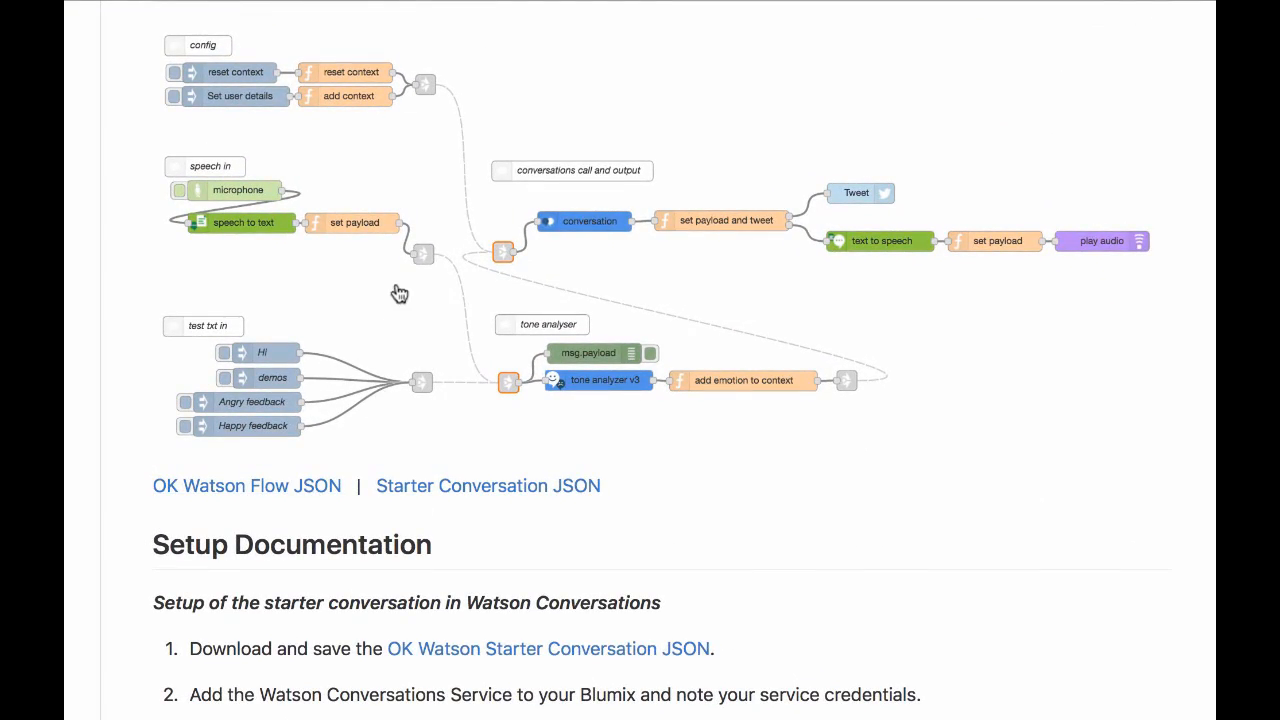
click(277, 490)
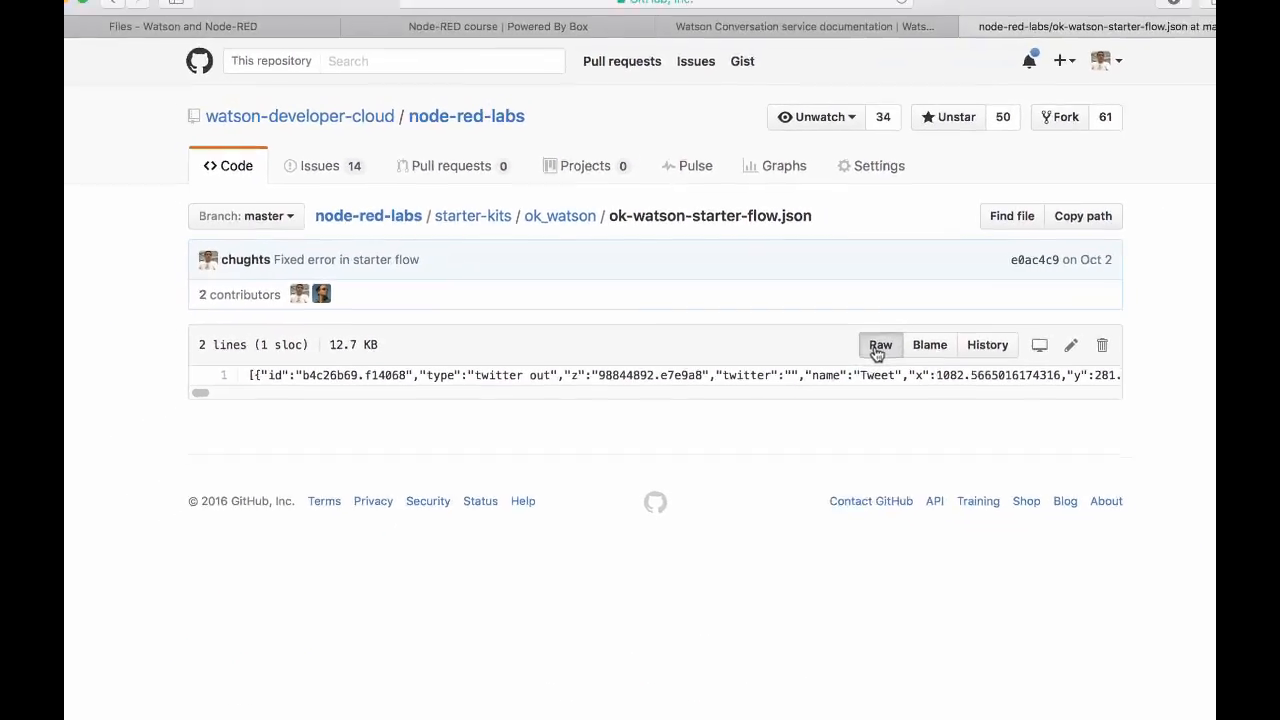
click(878, 347)
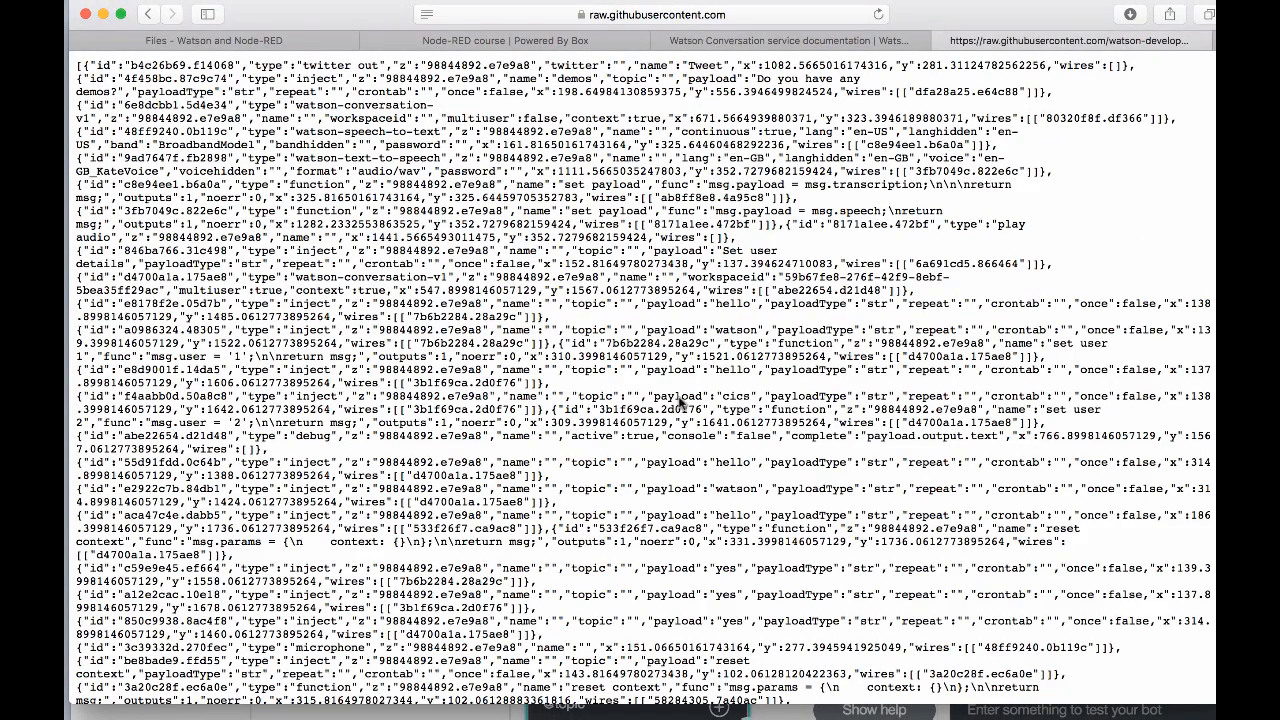
key(super+a)
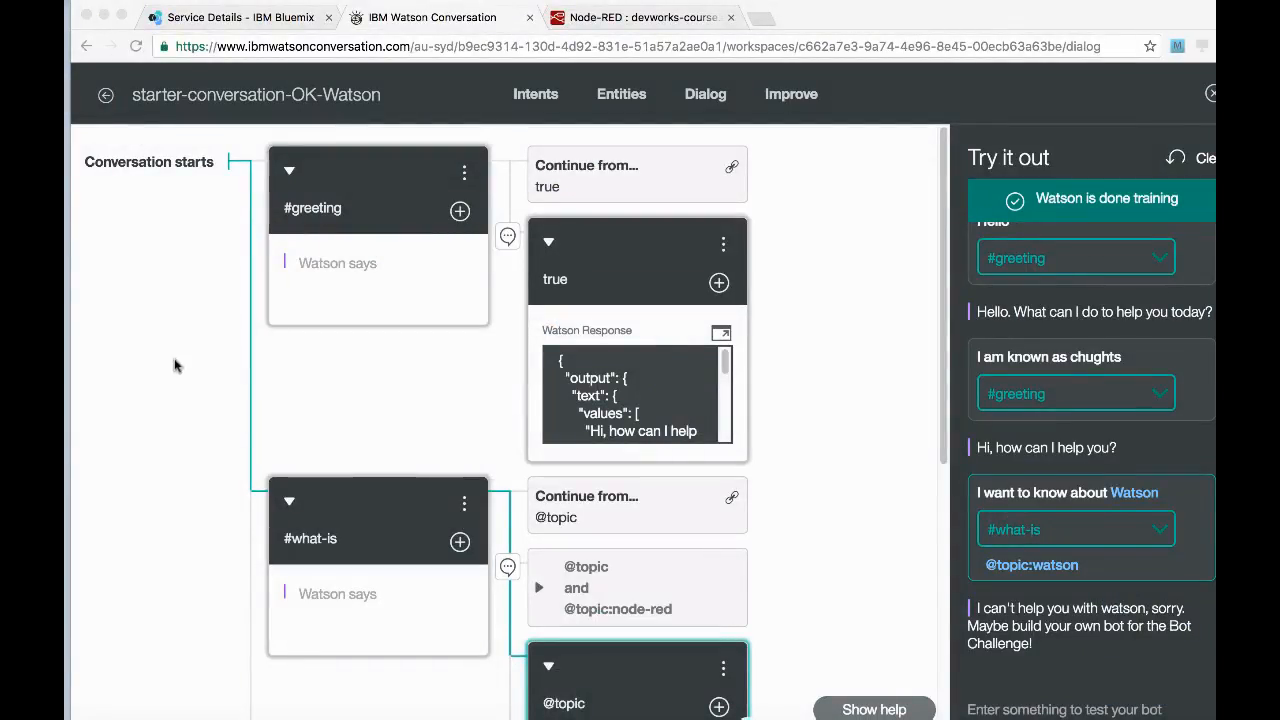
Switch to the Node-RED editor and rename Flow 1 to "Hello World"
click(585, 25)
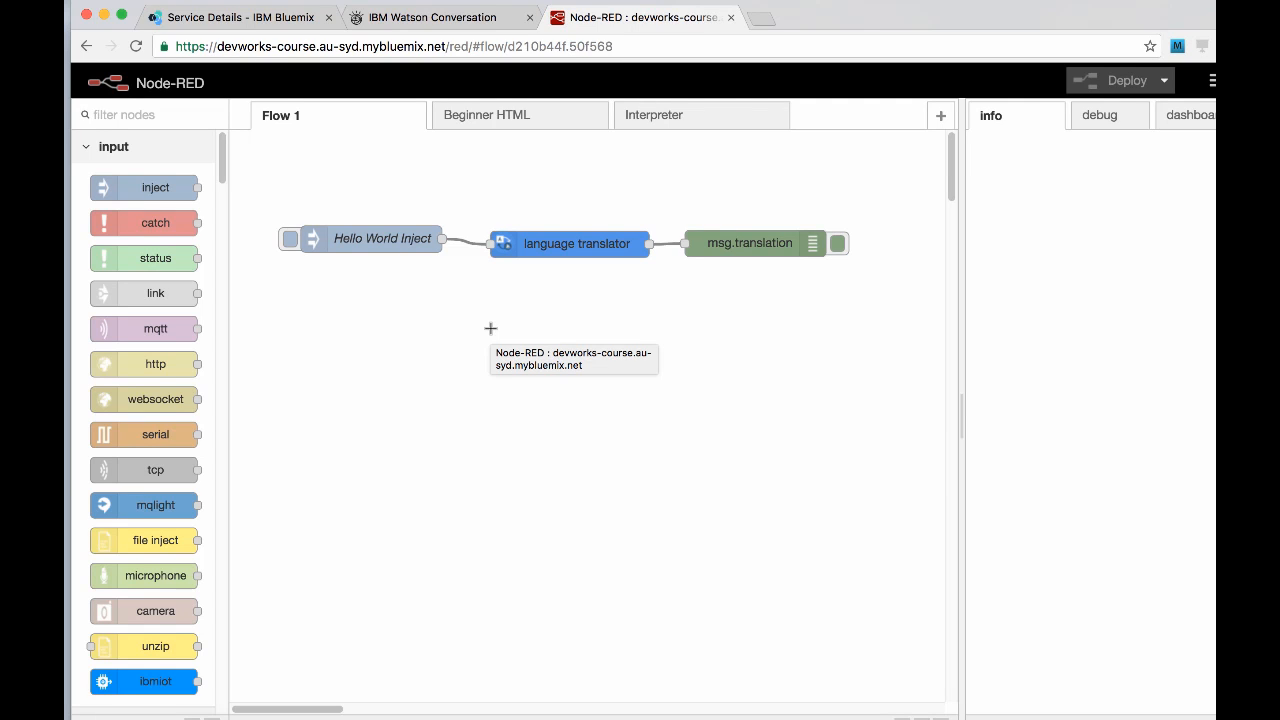
double_click(279, 115)
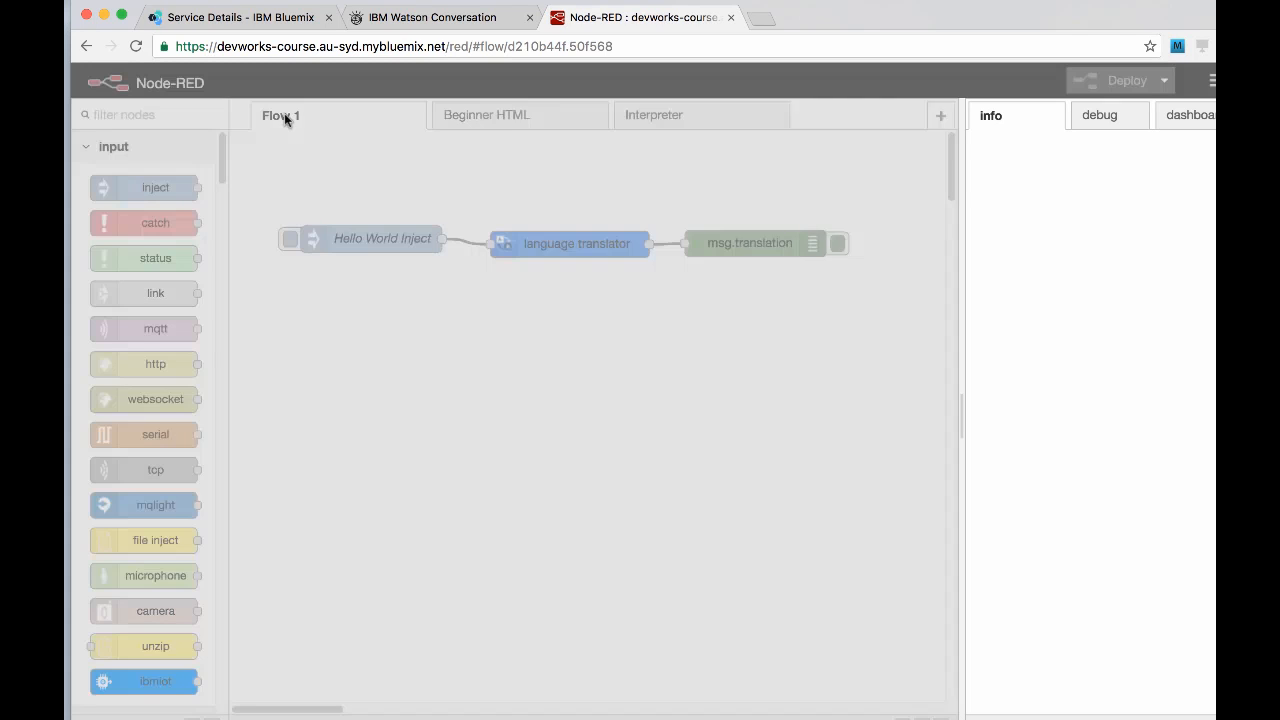
drag(671, 201, 531, 201)
text(He)
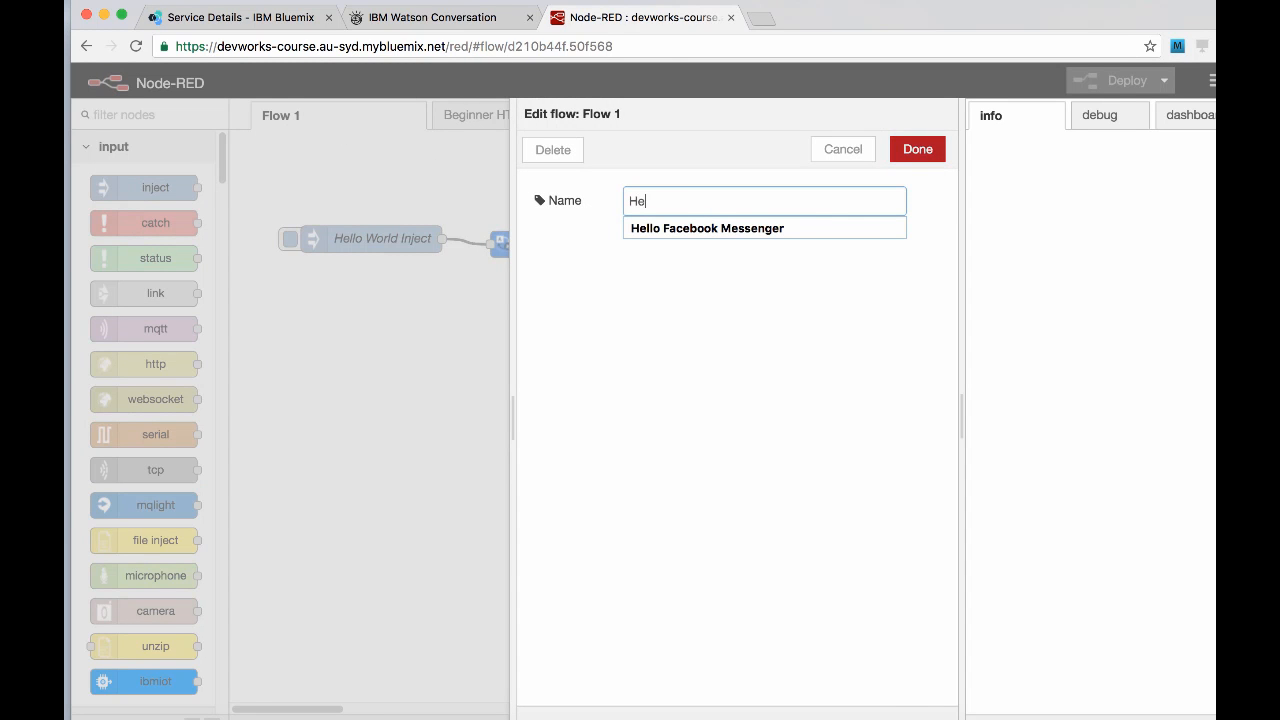
text(llo World)
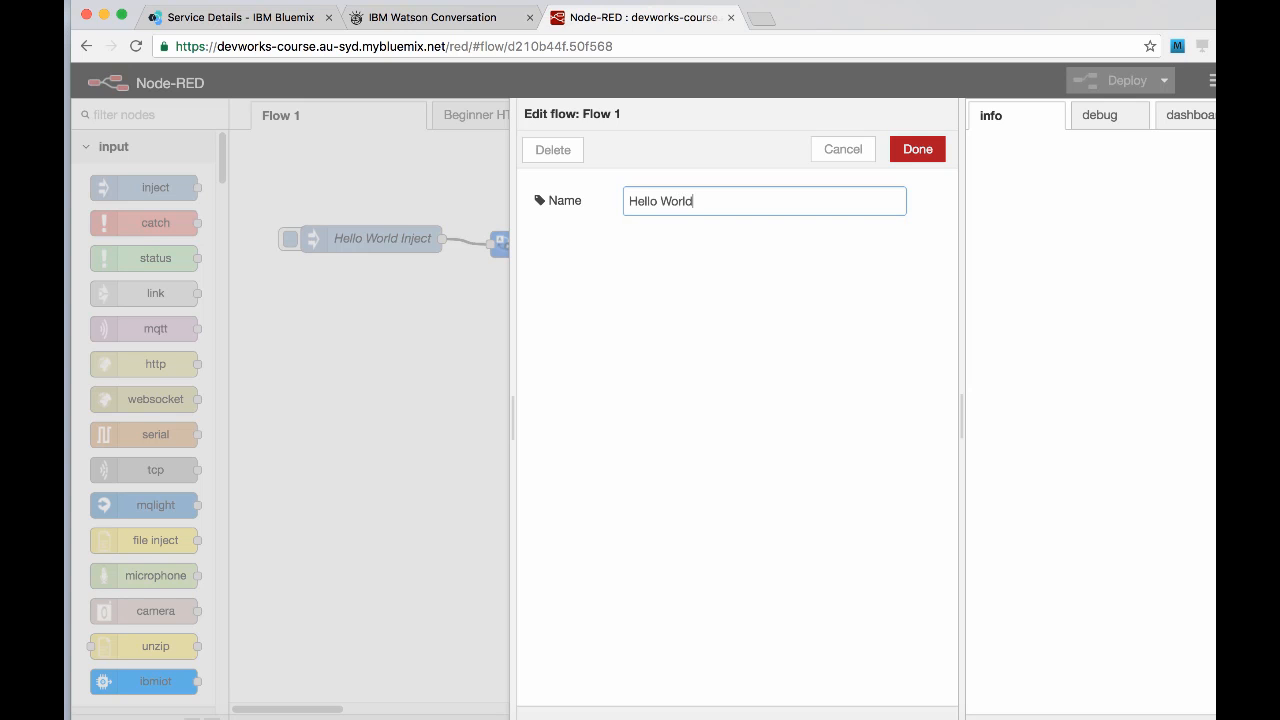
click(915, 149)
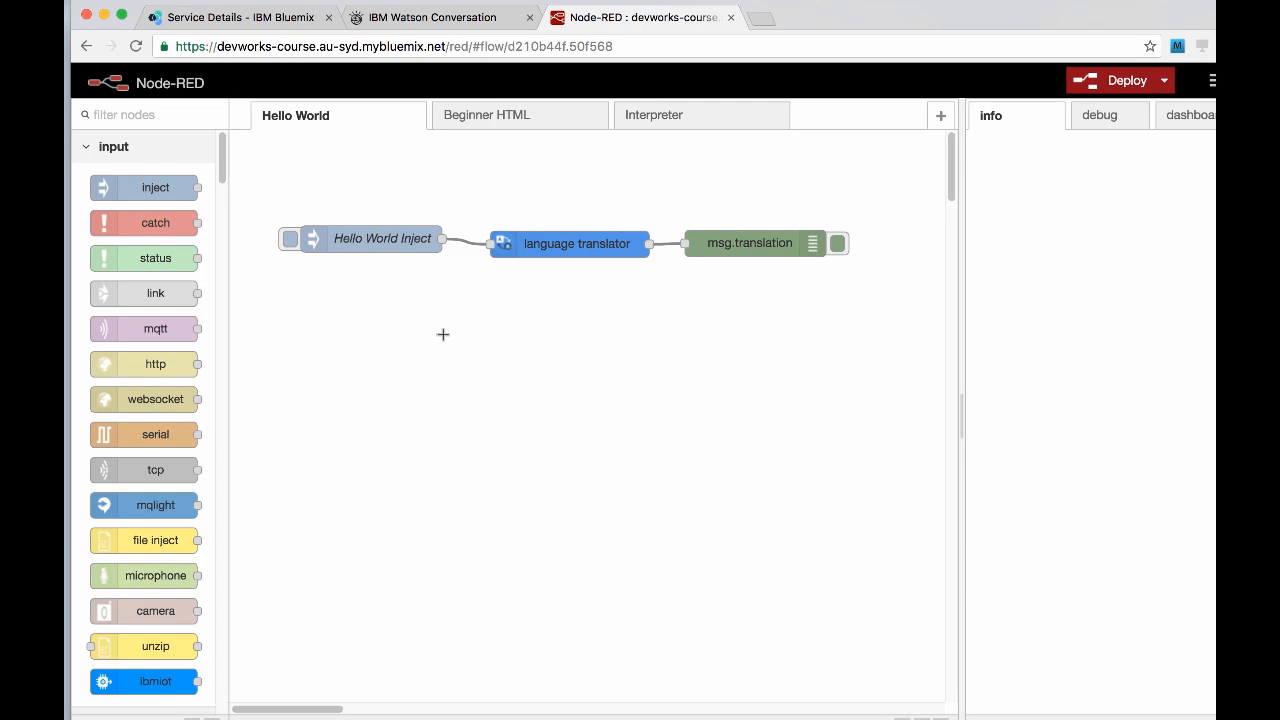
Add an inject node, one link in node and two link out nodes to the Hello World flow
drag(155, 187, 364, 362)
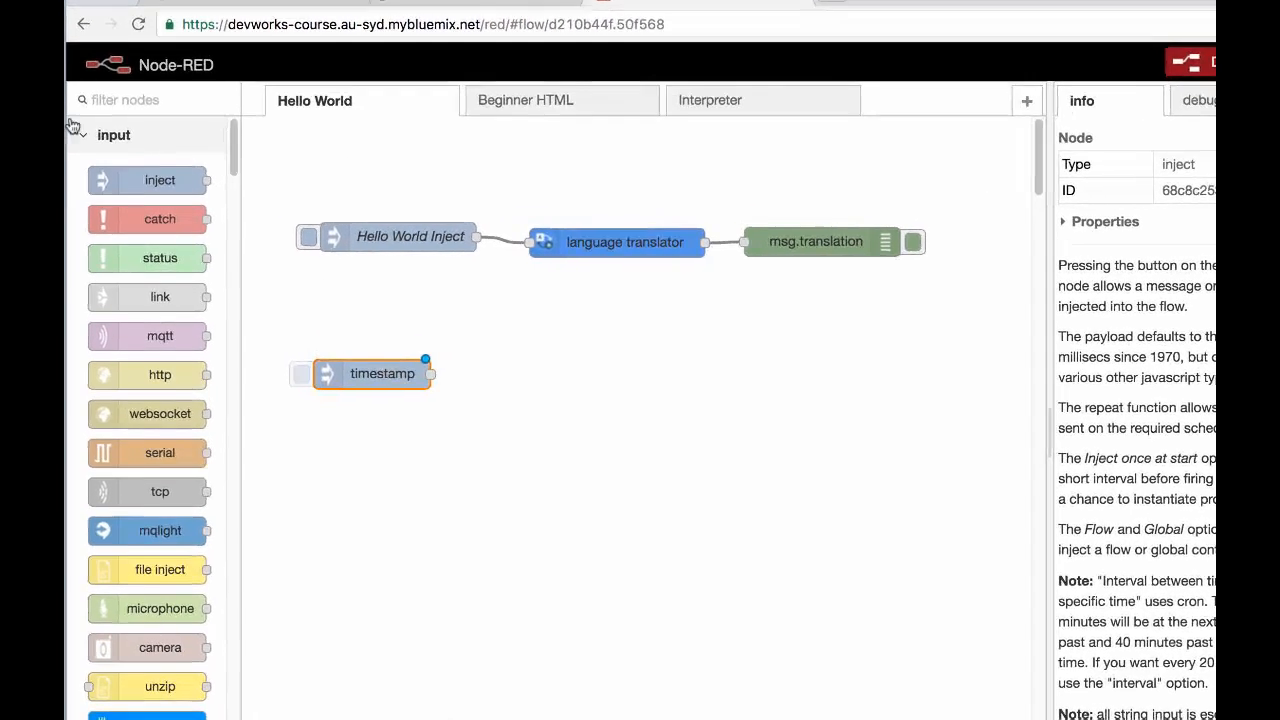
click(107, 68)
text(link)
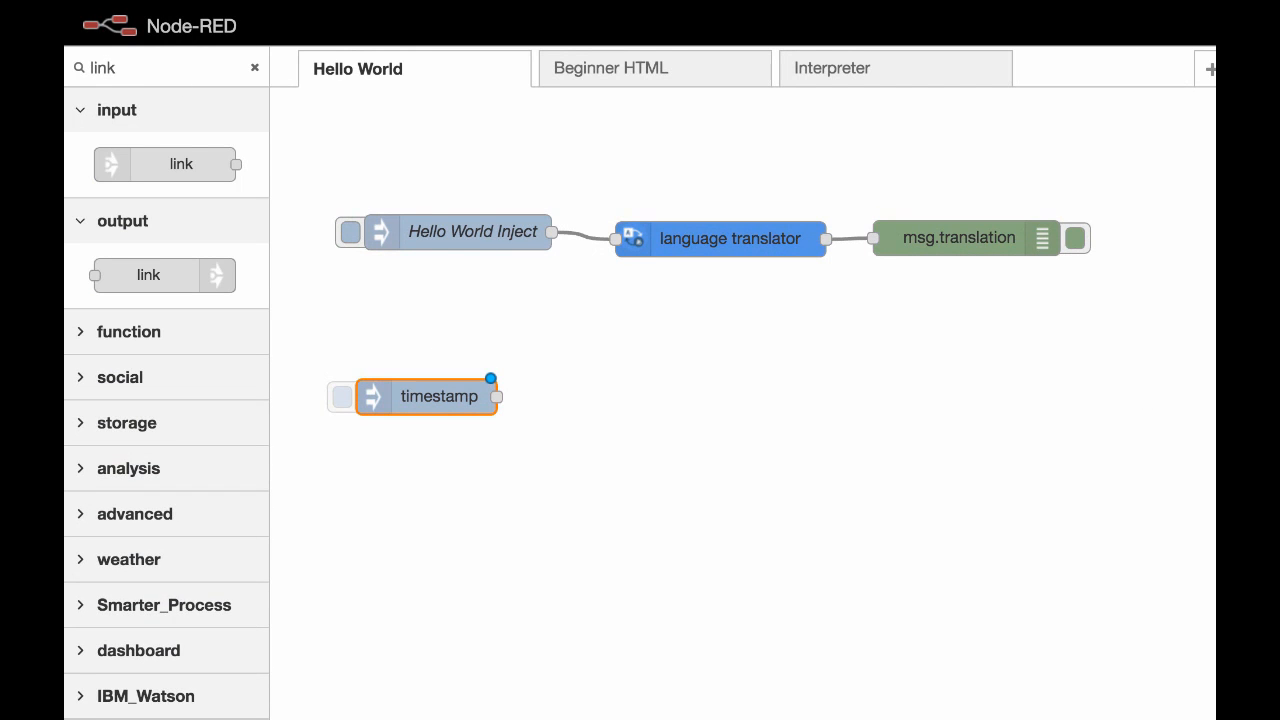
drag(180, 163, 903, 420)
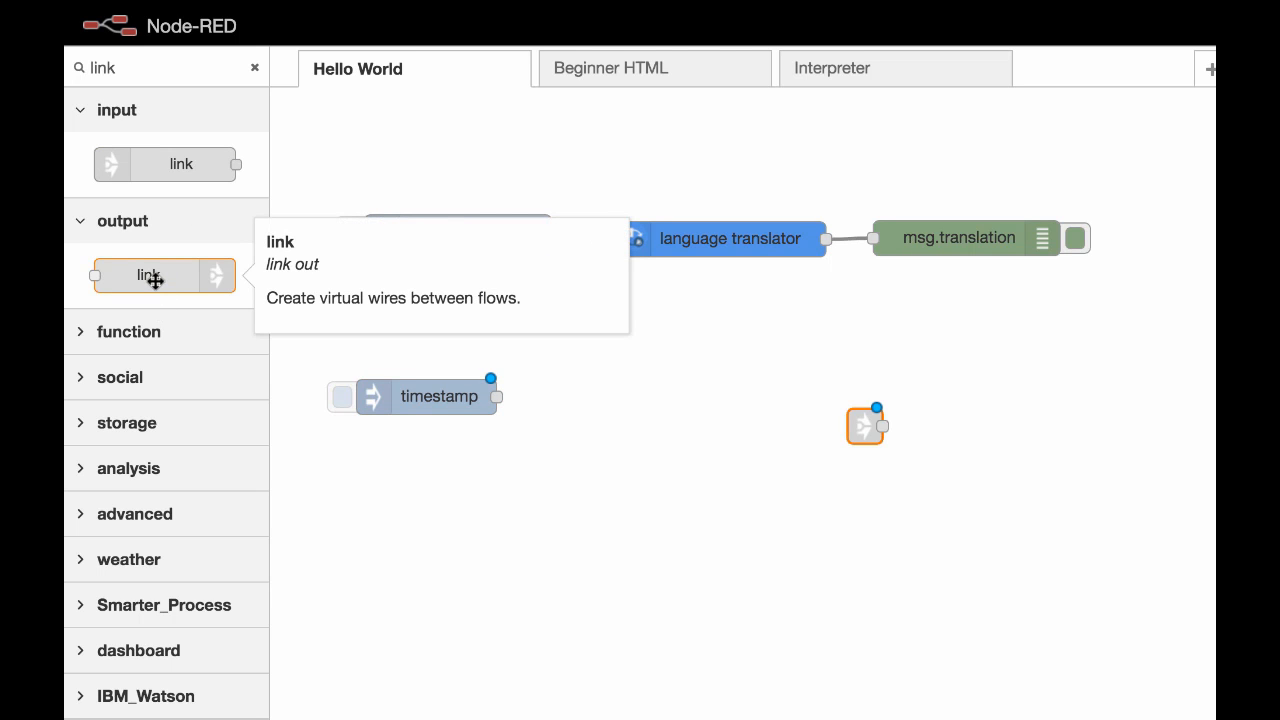
drag(155, 281, 638, 324)
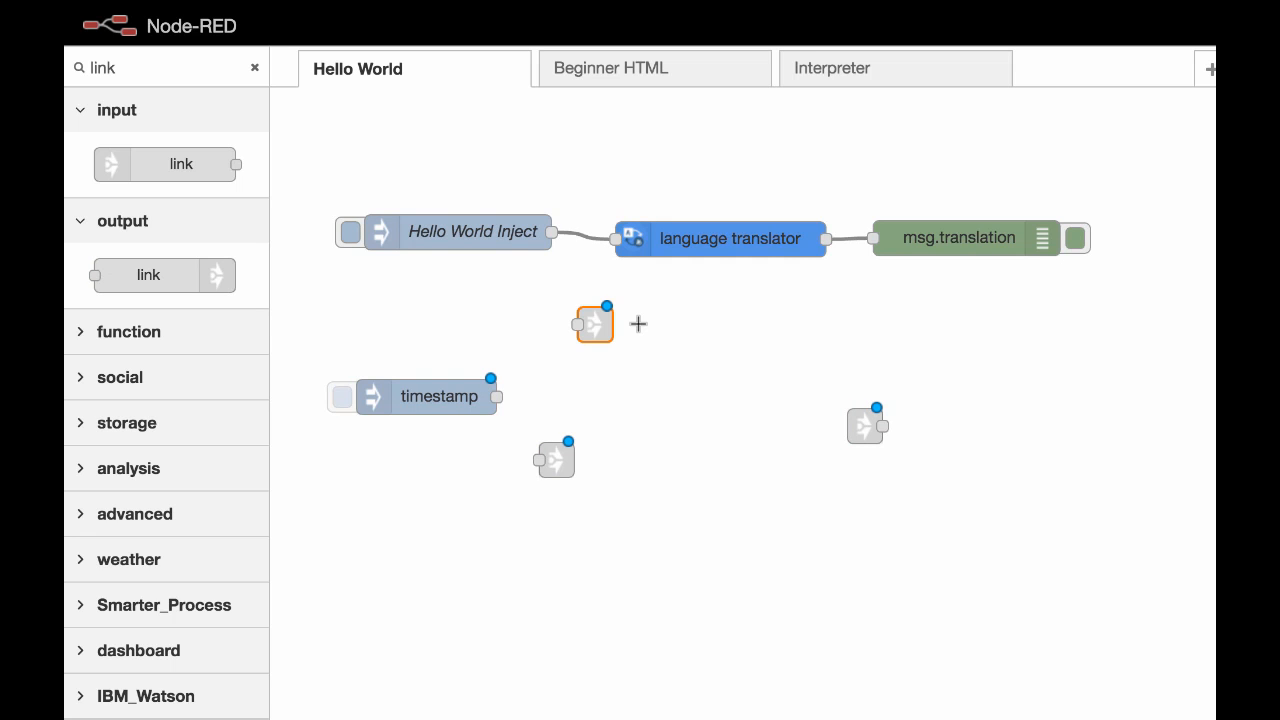
Remove the wire between Hello World Inject and language translator, and place one link out node beside each inject node
click(590, 238)
key(Delete)
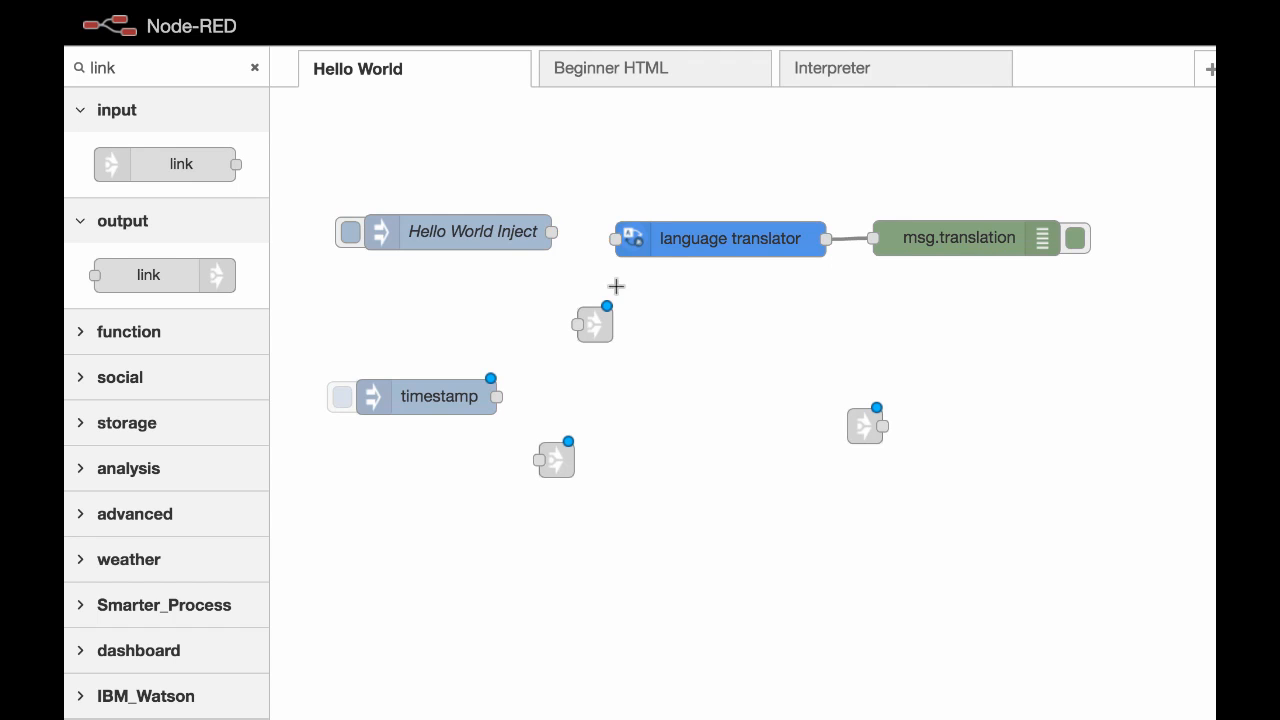
drag(484, 226, 475, 176)
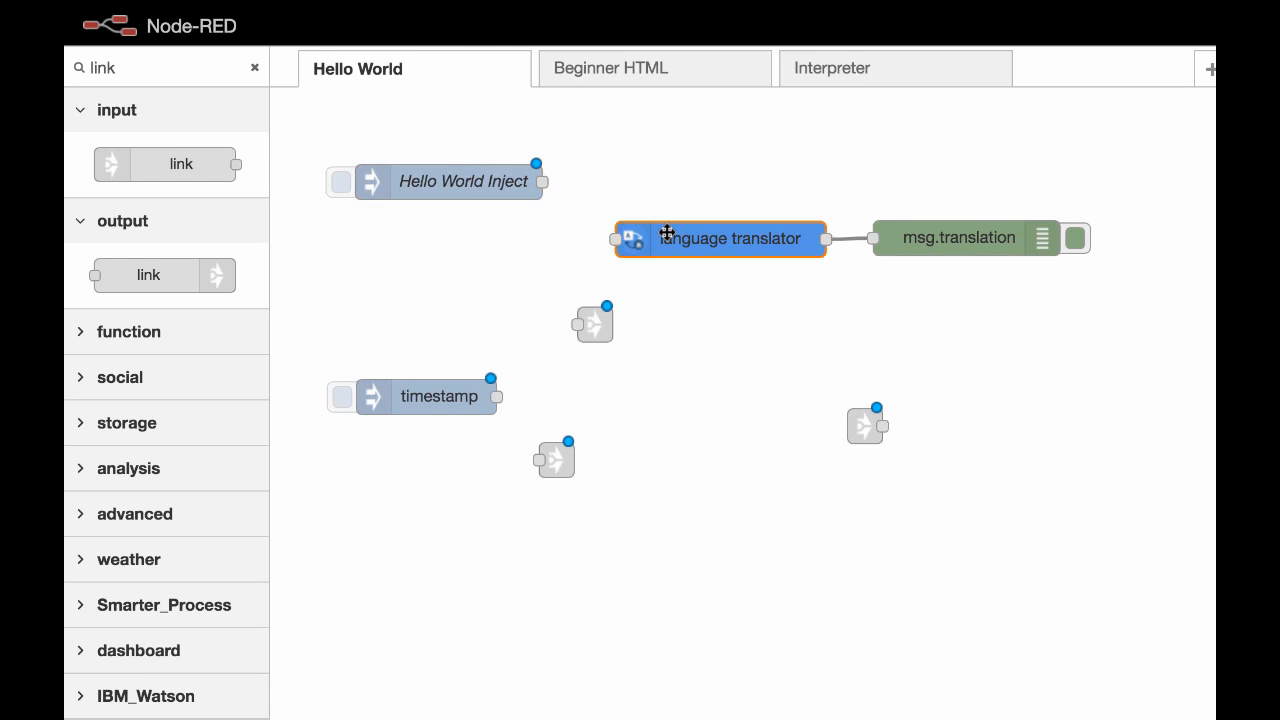
drag(666, 237, 673, 274)
drag(591, 317, 613, 177)
drag(567, 456, 566, 398)
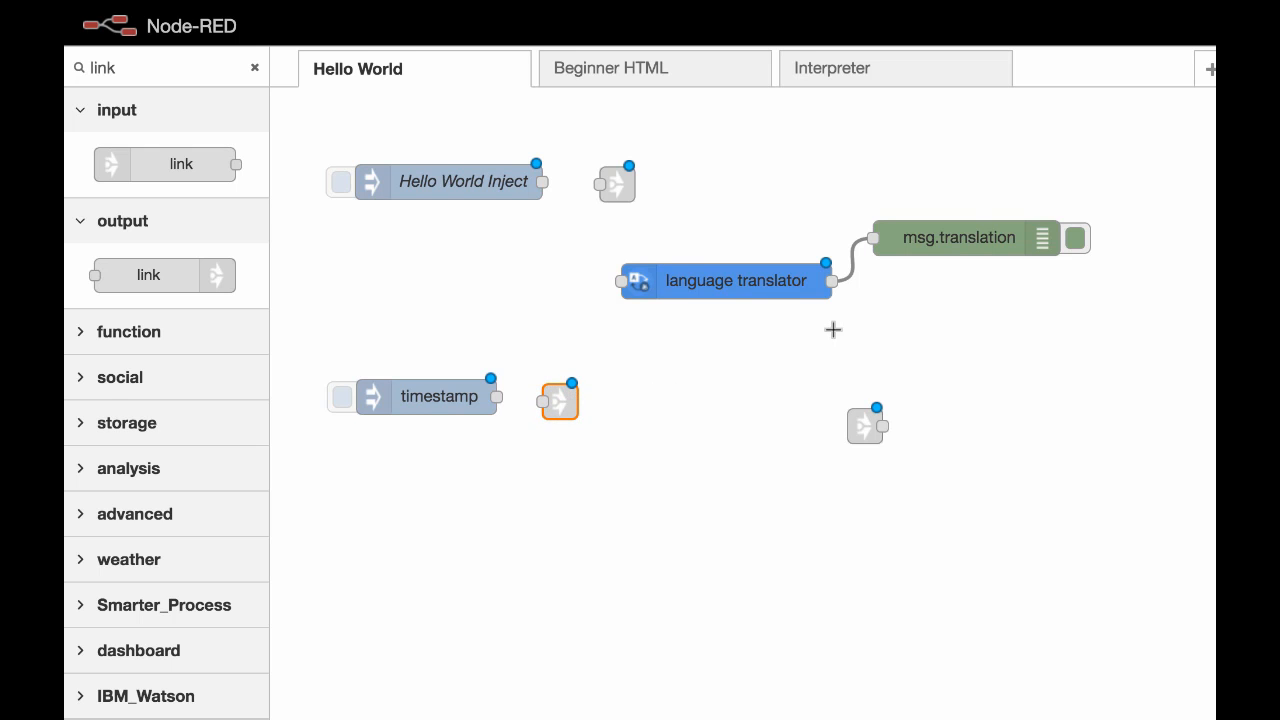
Align the language translator and msg.translation nodes in a row and place the link in node just before the translator
drag(946, 247, 975, 297)
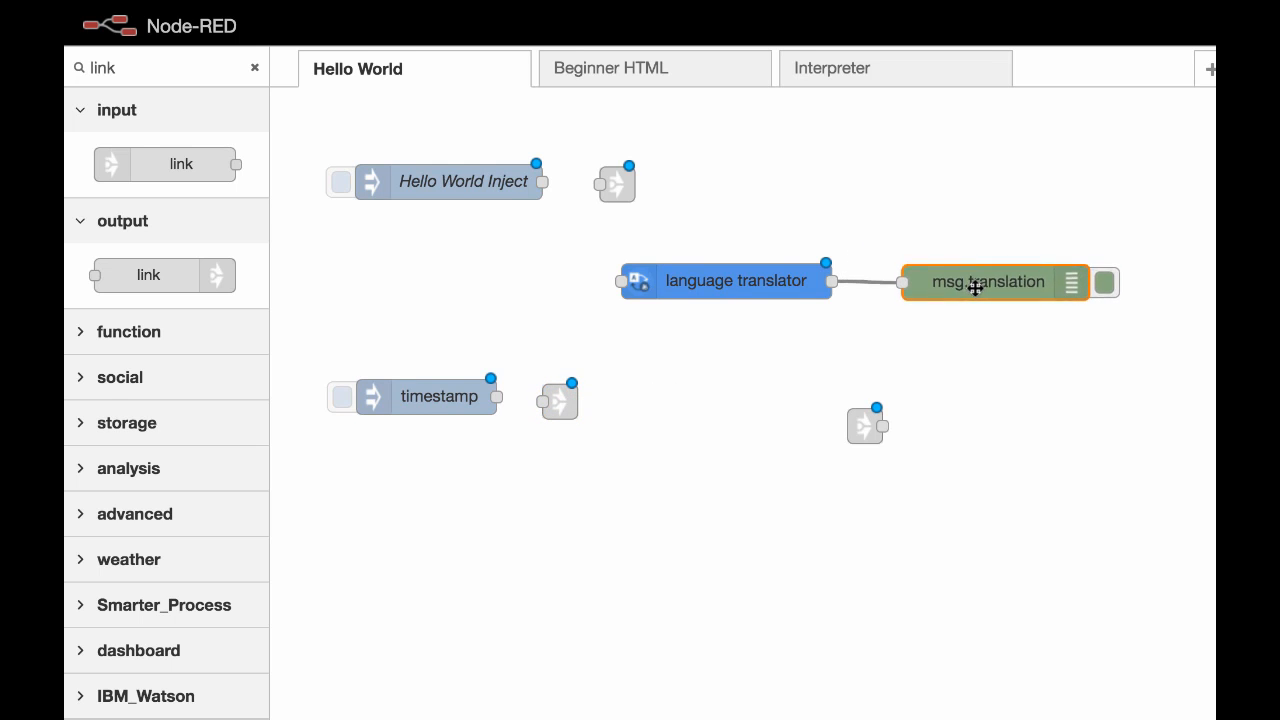
drag(734, 283, 762, 295)
drag(869, 424, 599, 295)
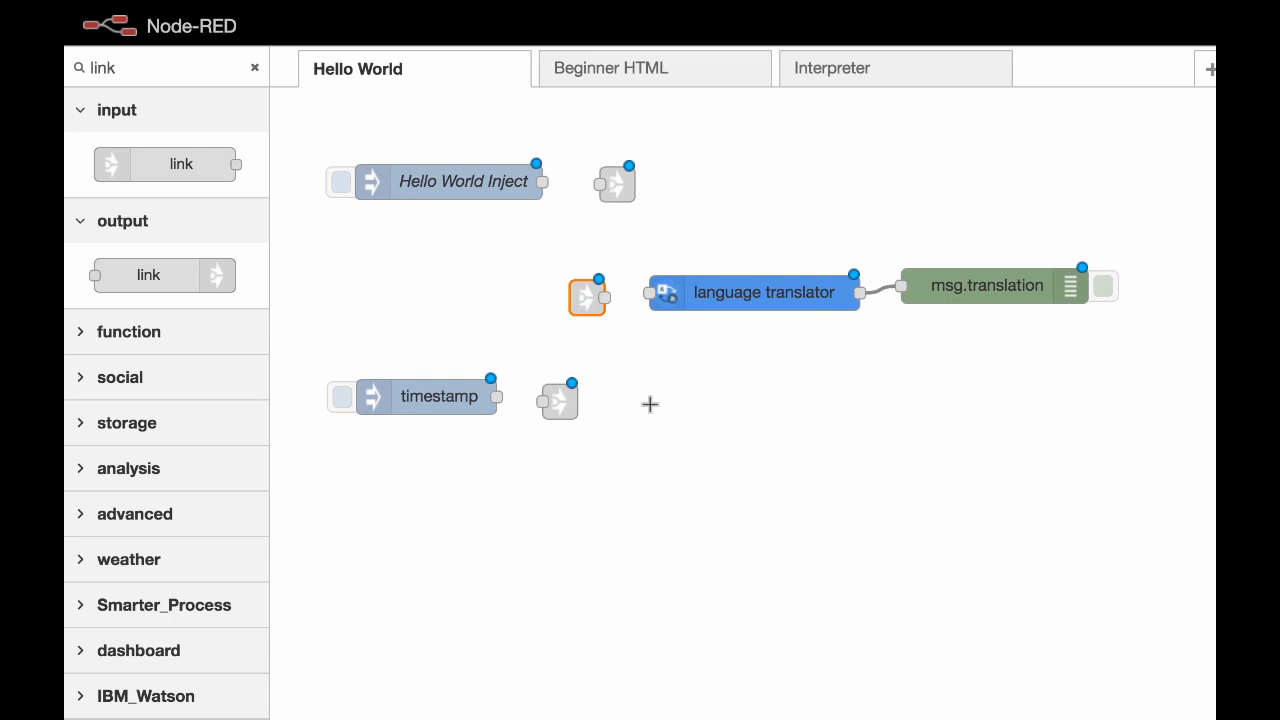
Name the link out node beside Hello World Inject "Hello Inject"
double_click(617, 183)
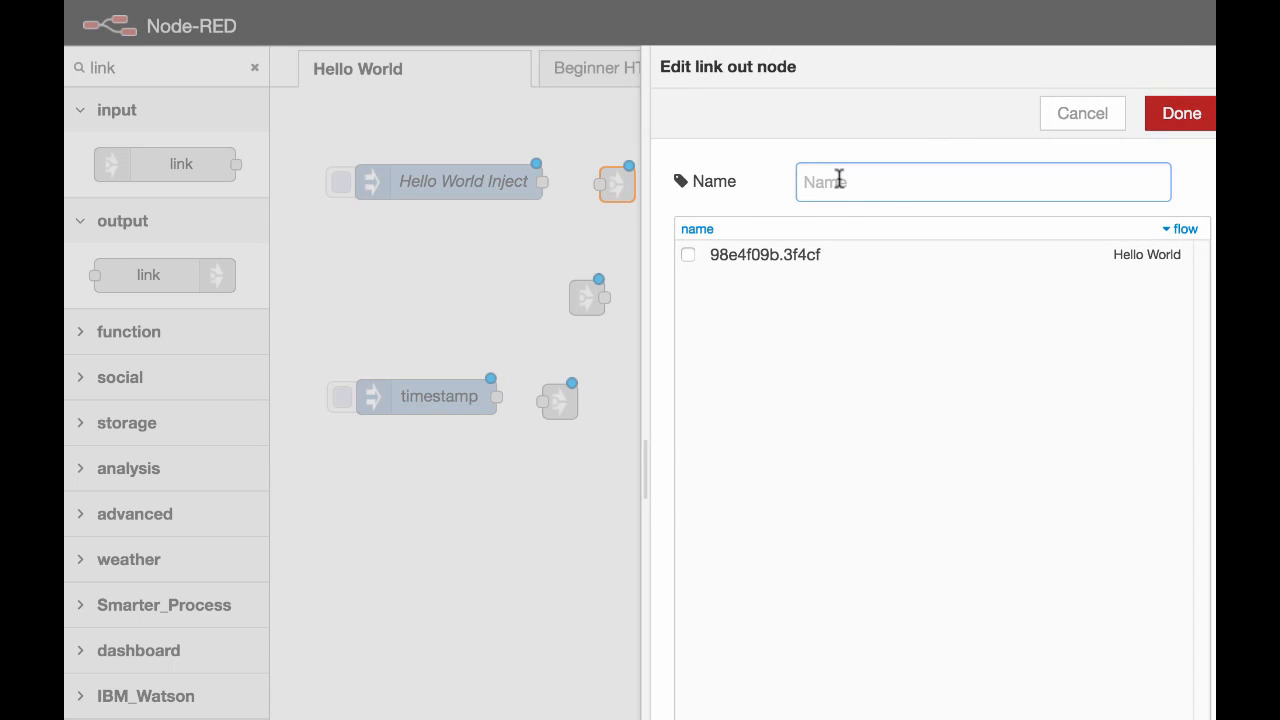
text(Hello Inject)
click(1192, 120)
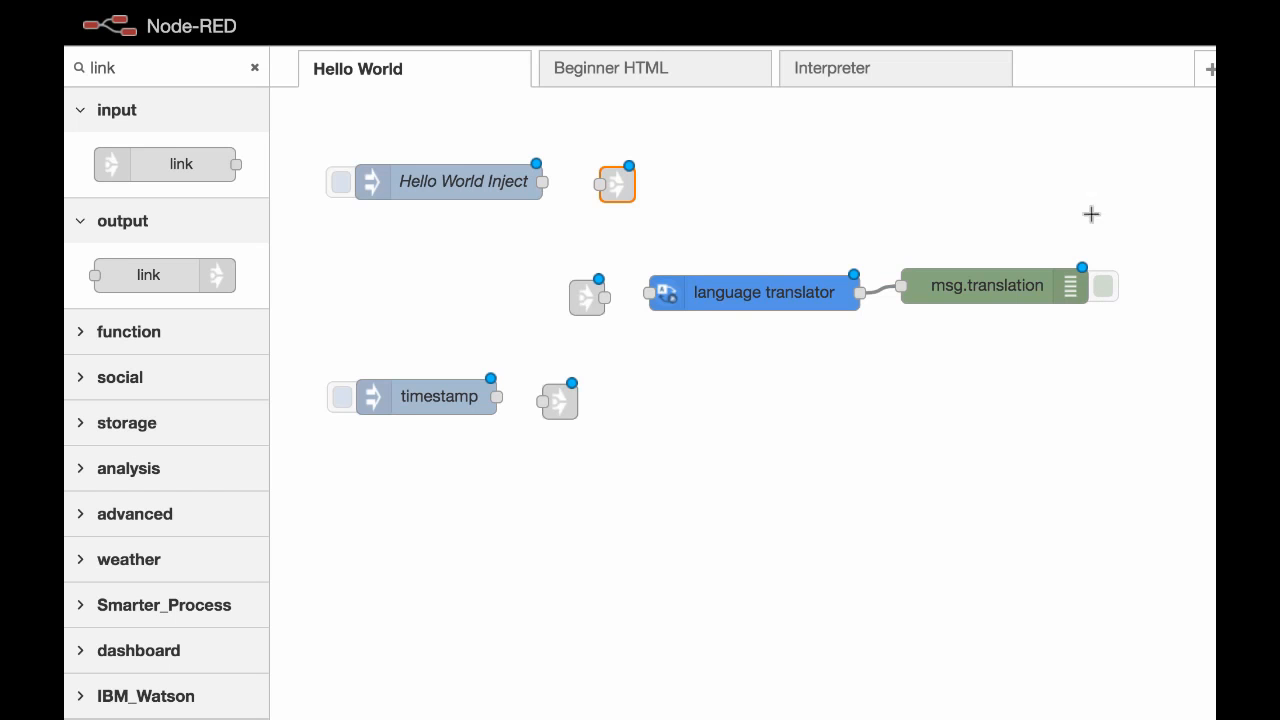
Name the link out node beside the timestamp inject node "GoodBye Inject"
double_click(559, 401)
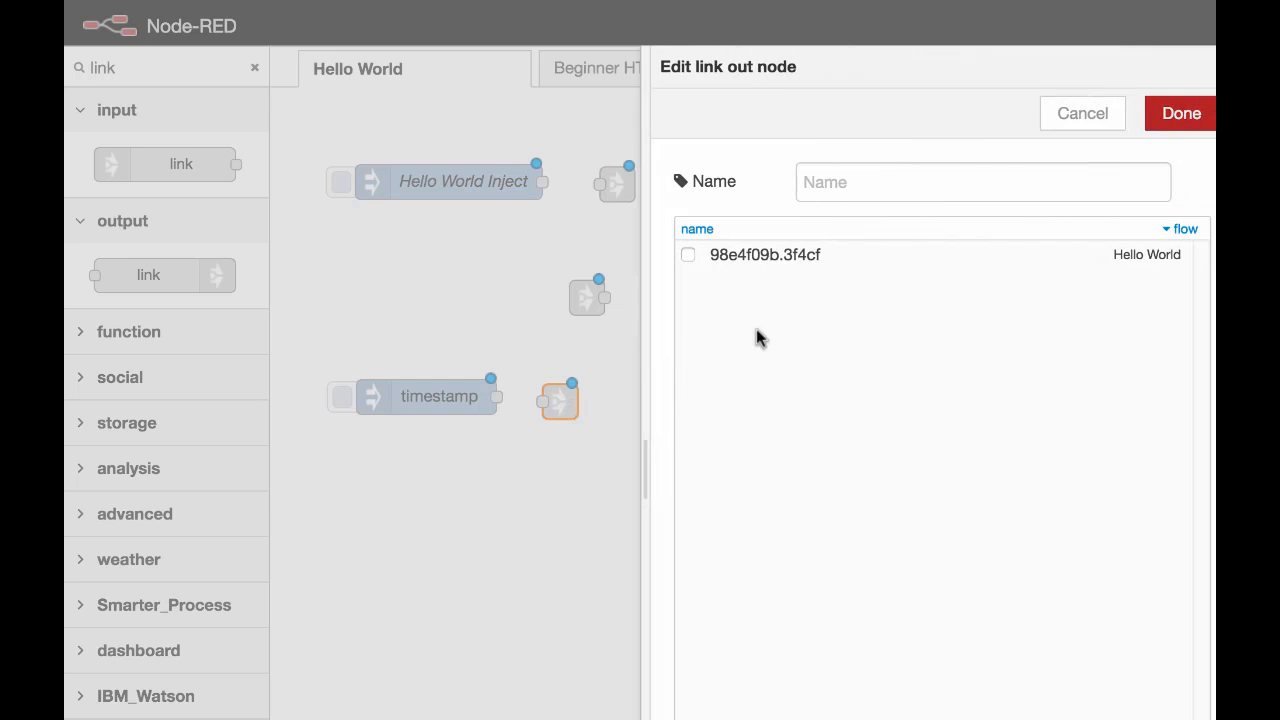
click(810, 183)
text(Good)
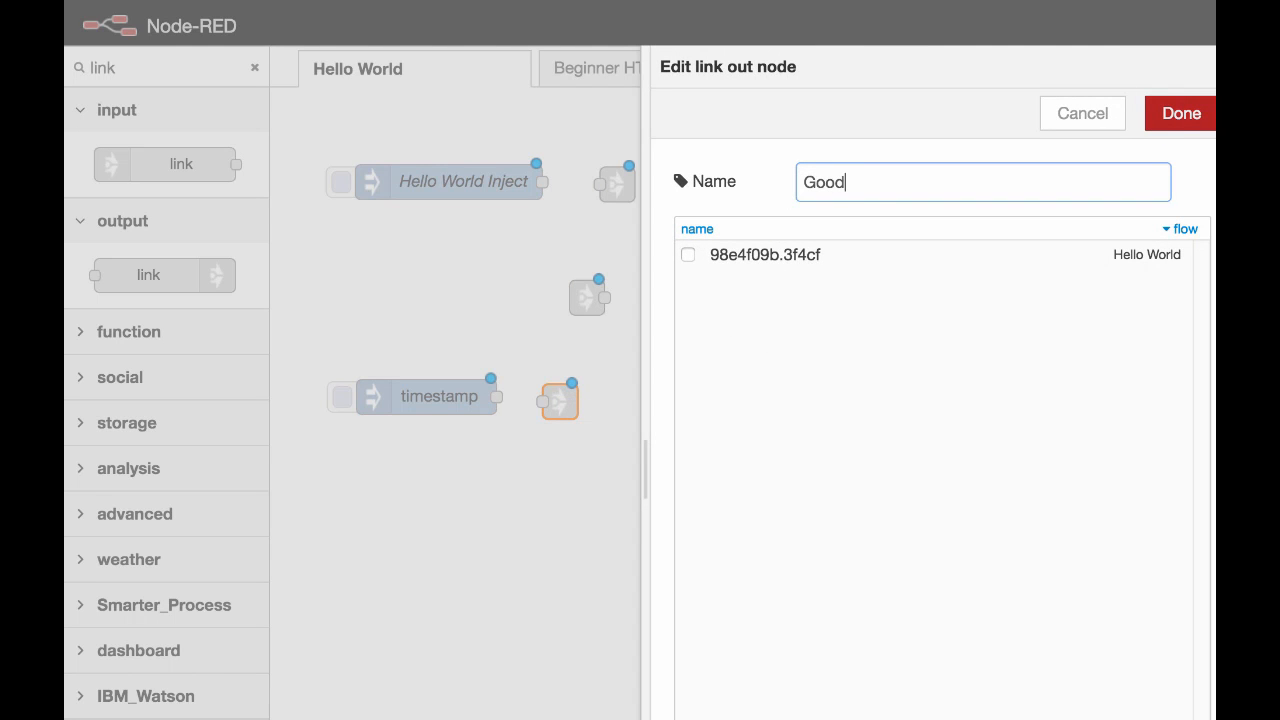
text(Bye Inject)
click(1200, 113)
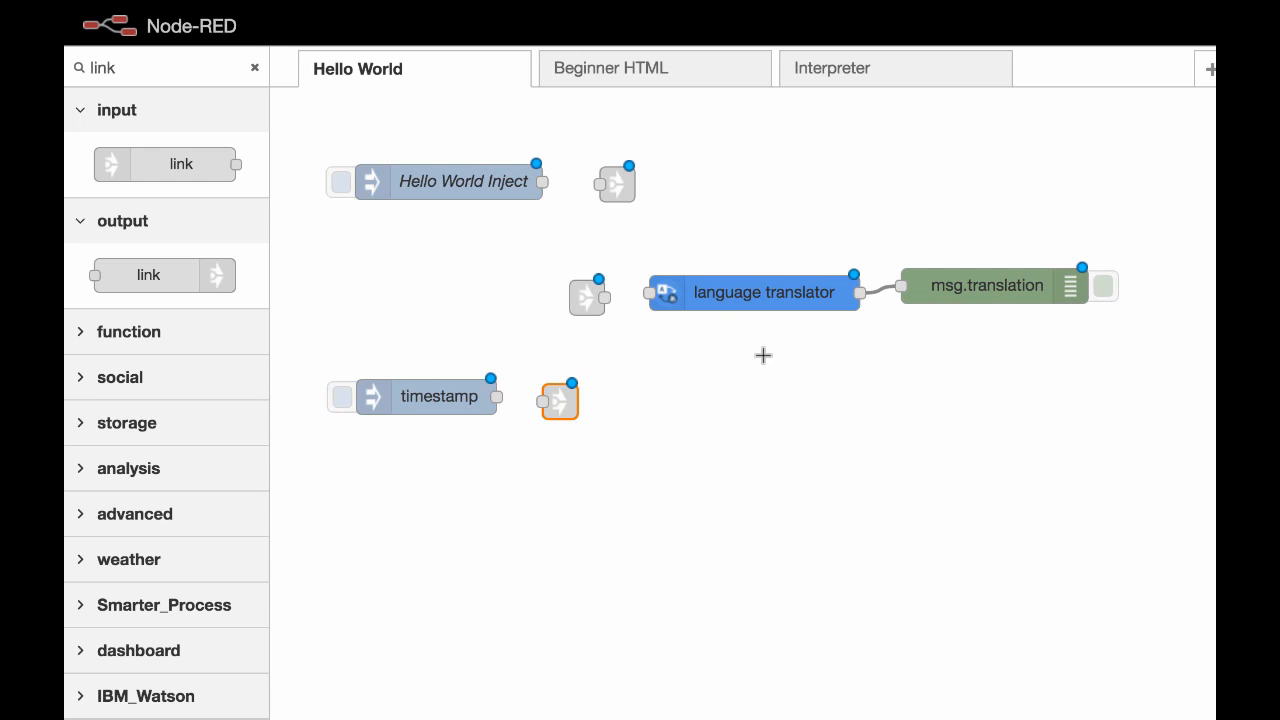
click(472, 398)
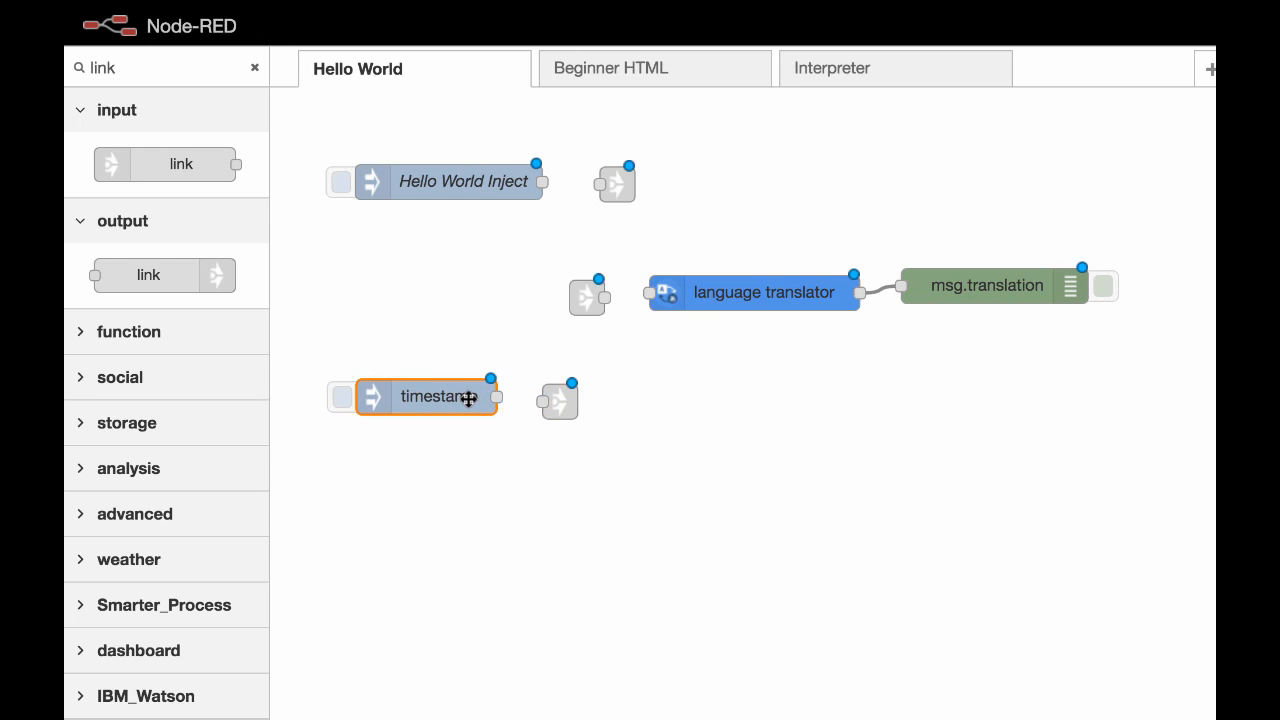
Open the link in node before the language translator for editing and name it "Translate Input"
double_click(580, 294)
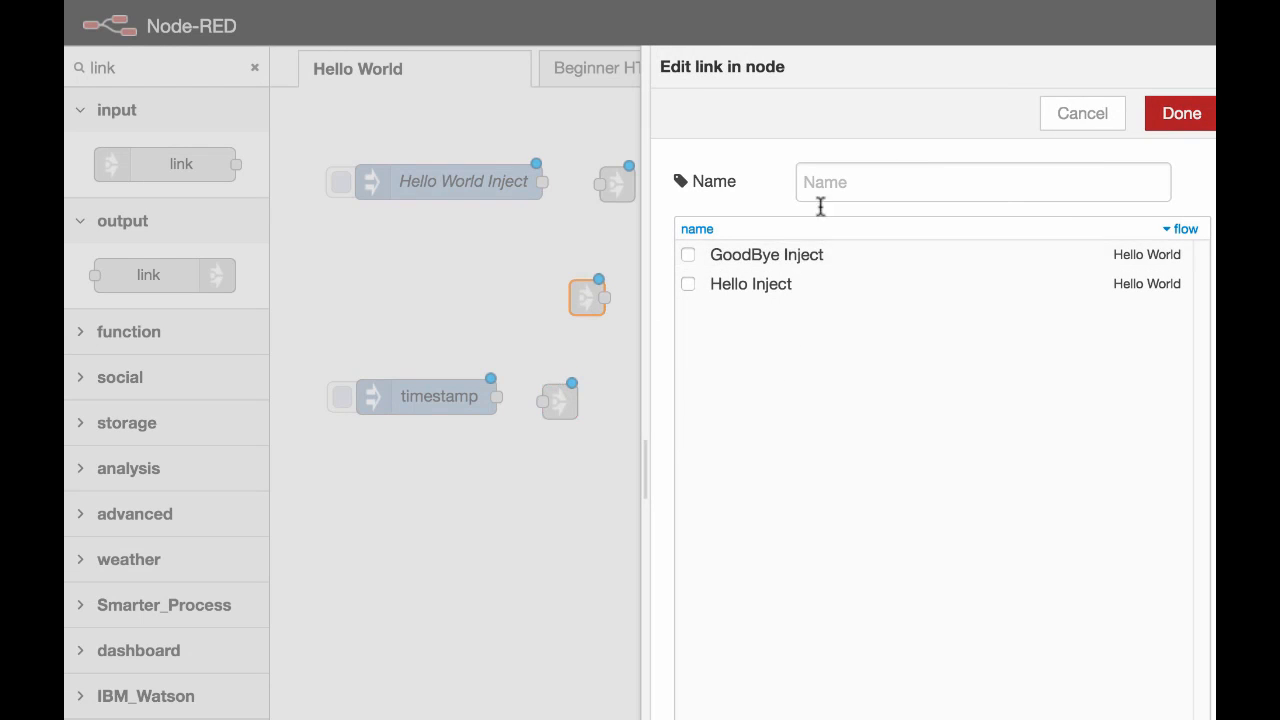
click(810, 188)
text(Translate Inpu)
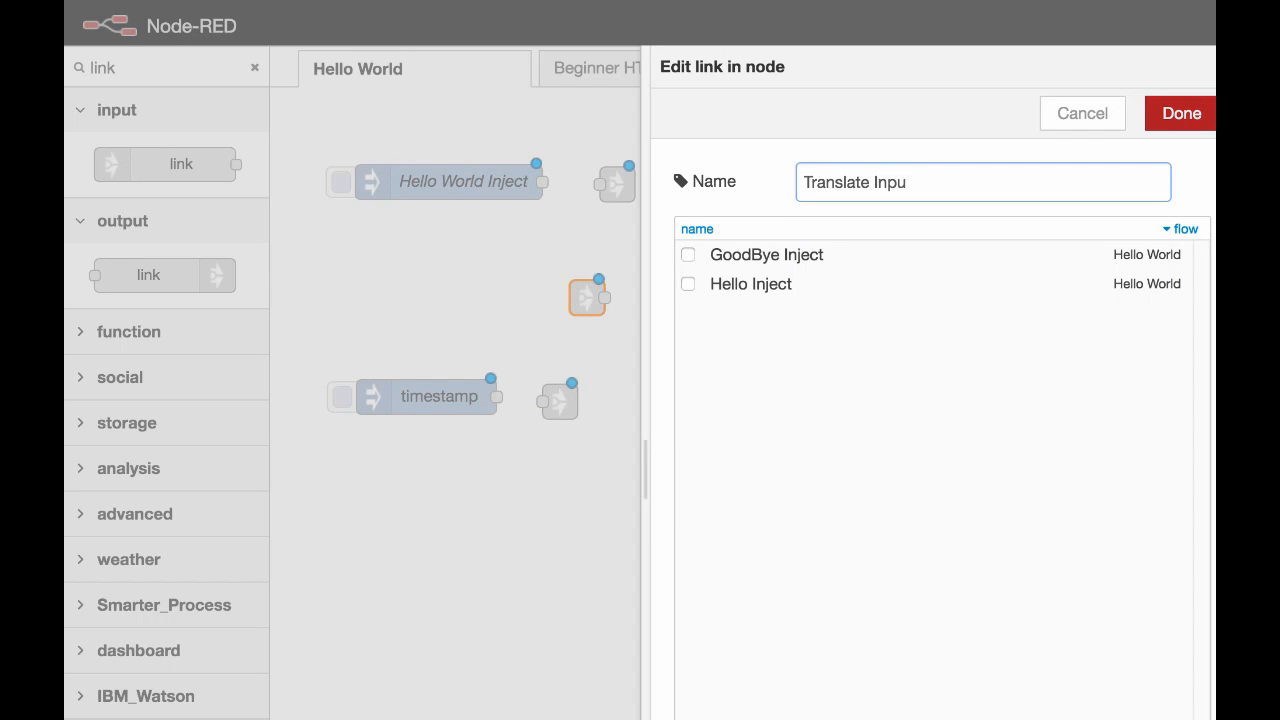
text(t)
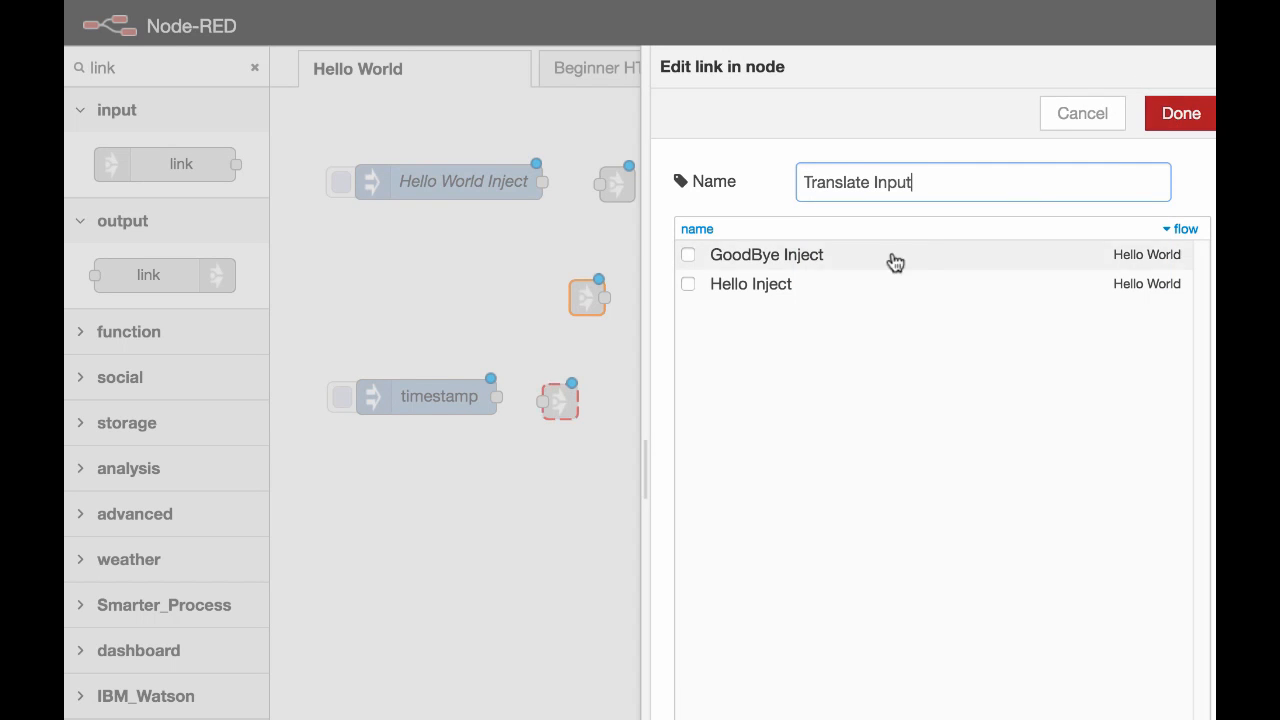
Connect the link in node to both GoodBye Inject and Hello Inject, and wire Hello World Inject to its link out node
click(689, 258)
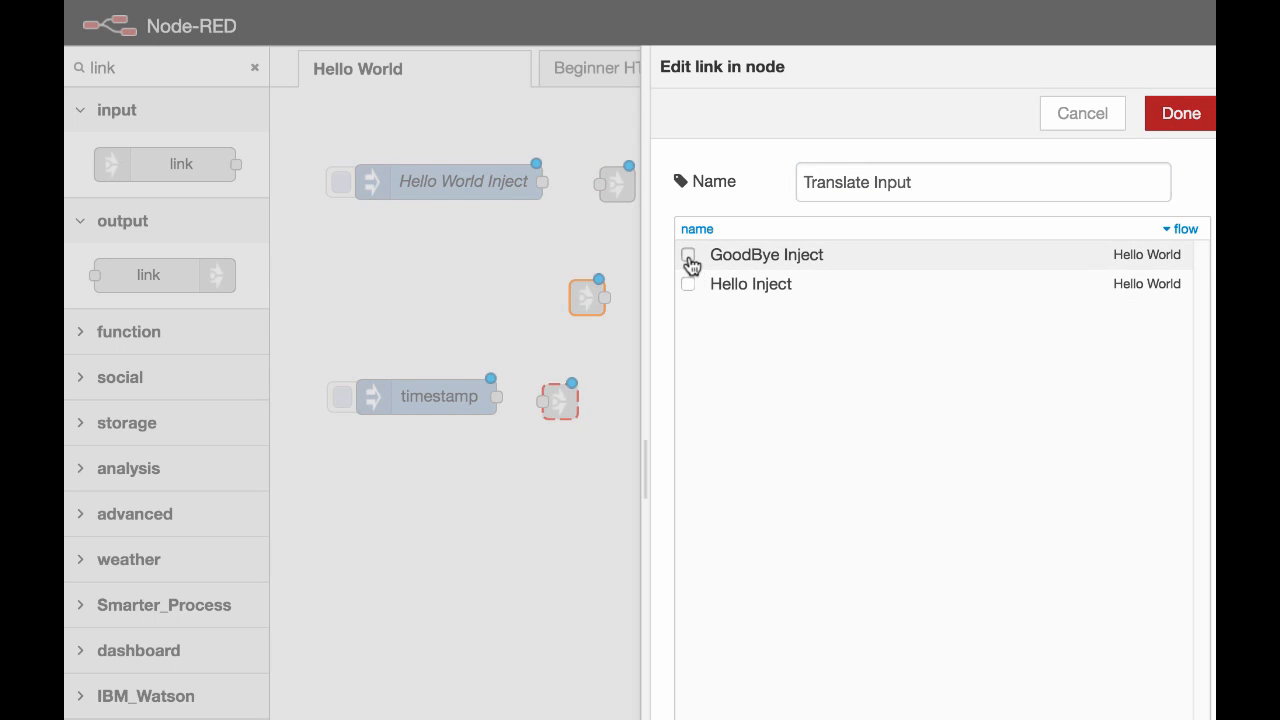
click(689, 286)
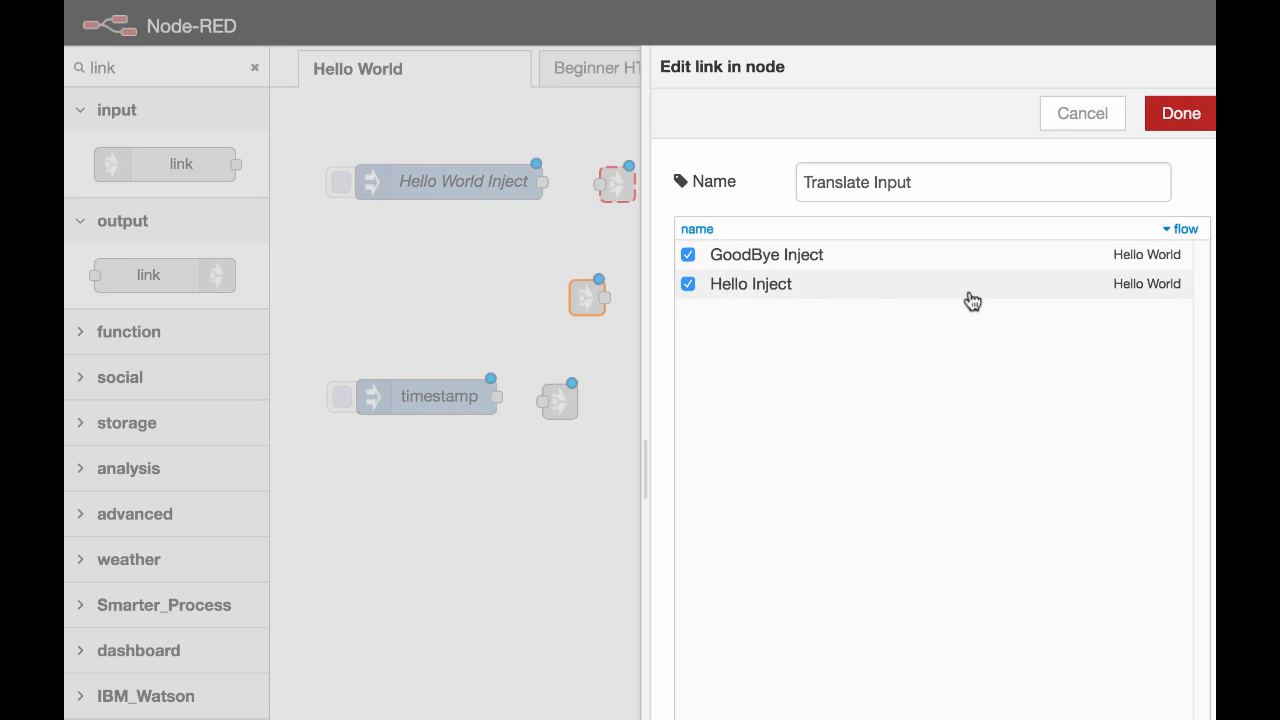
click(1187, 126)
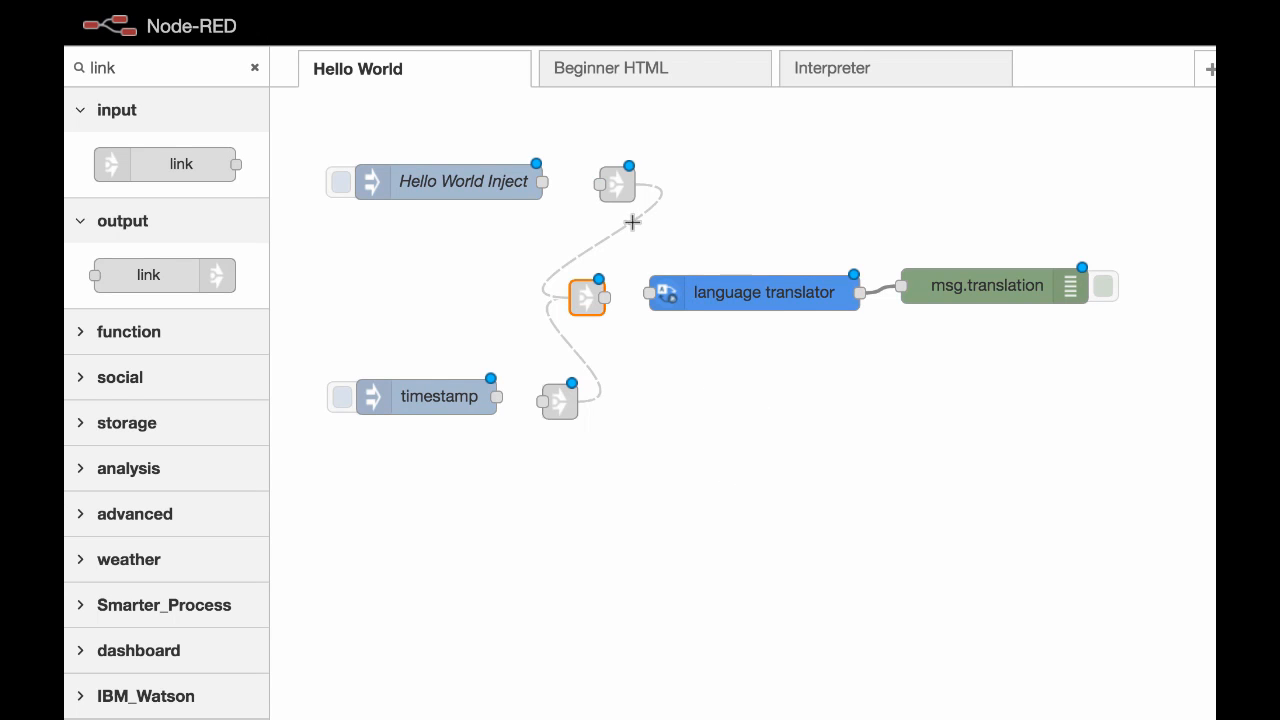
drag(546, 182, 600, 185)
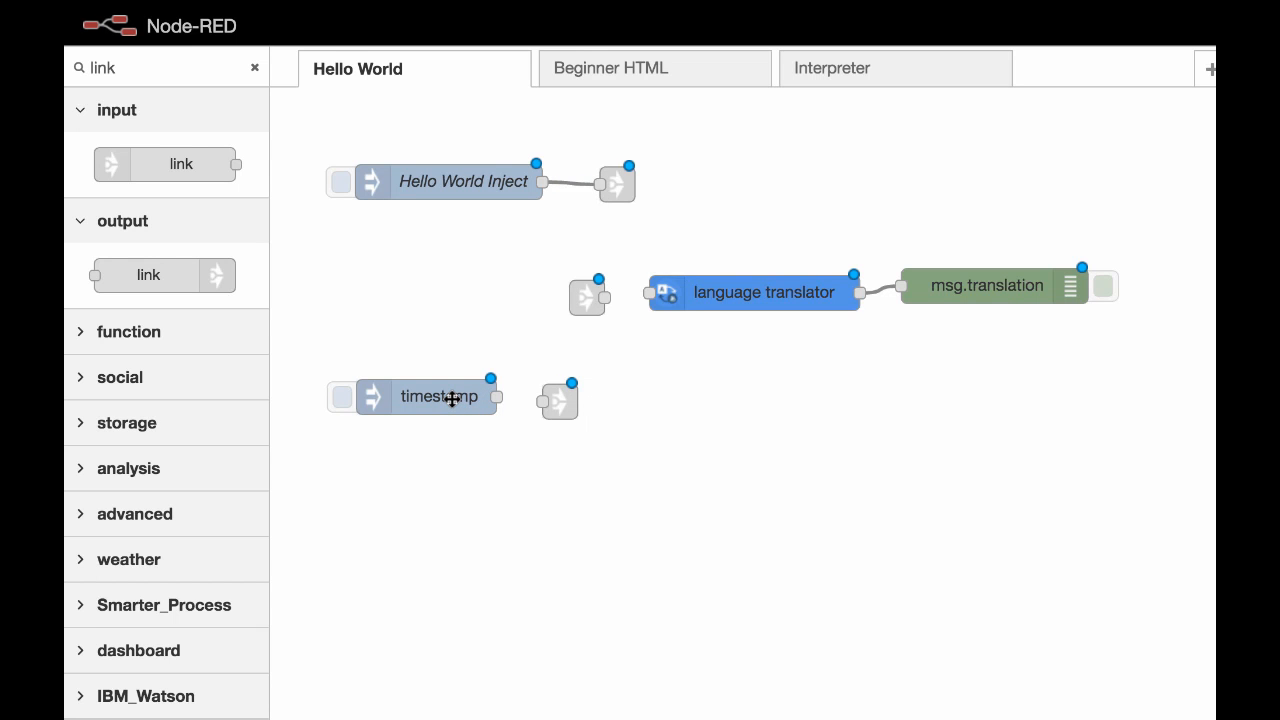
Set the timestamp inject node's topic to "Its time for me to go now, goodbye" and its payload type to string
double_click(452, 398)
click(980, 236)
text(l)
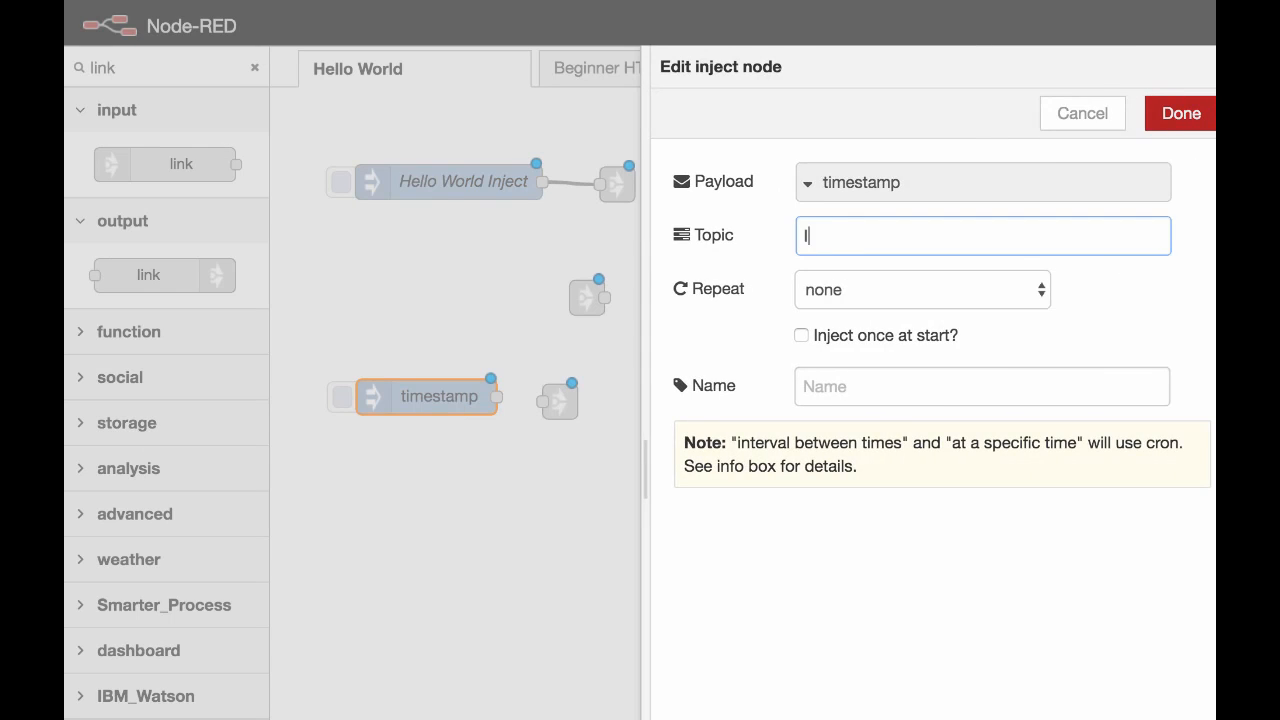
text(ts time for me to go no)
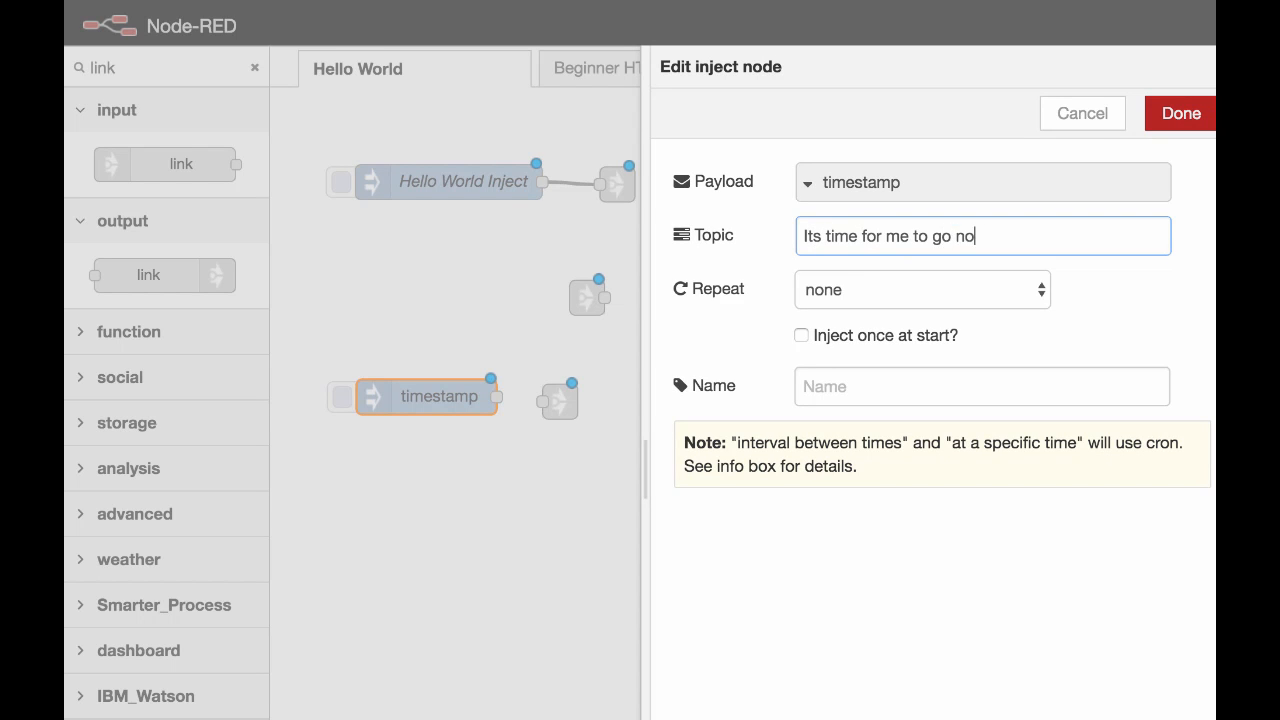
text(w, goodbye)
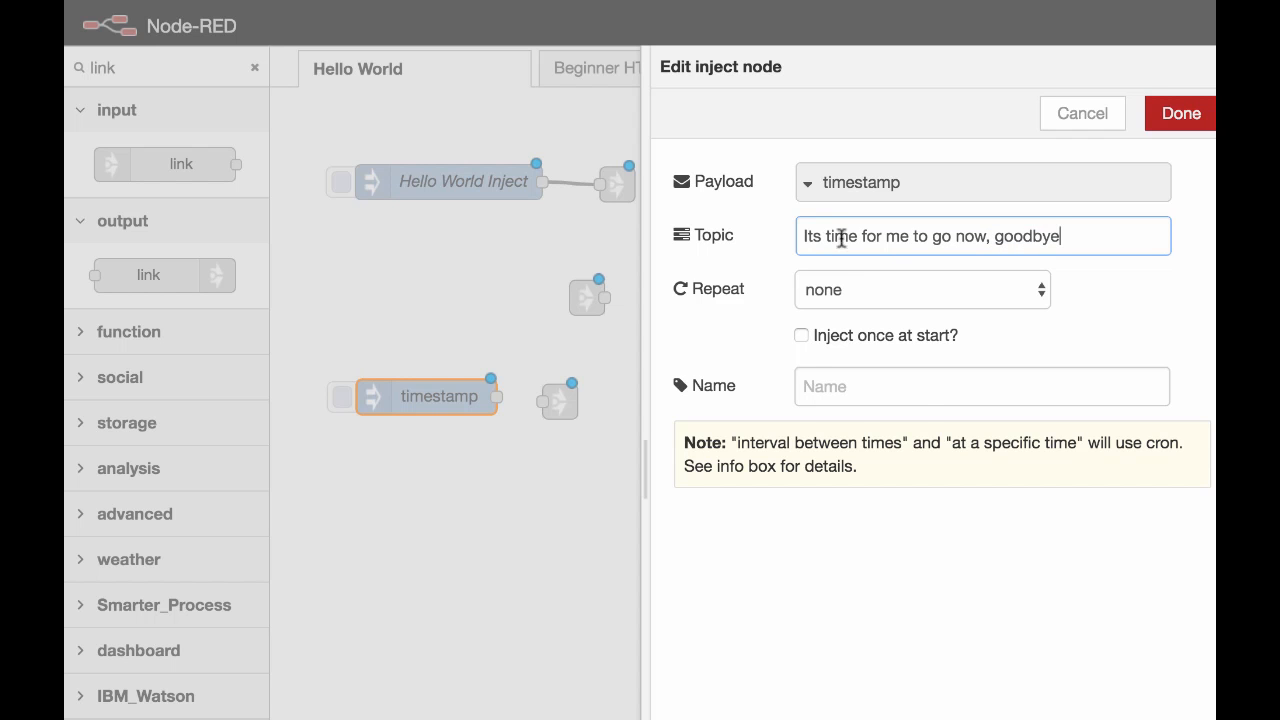
click(840, 182)
click(846, 294)
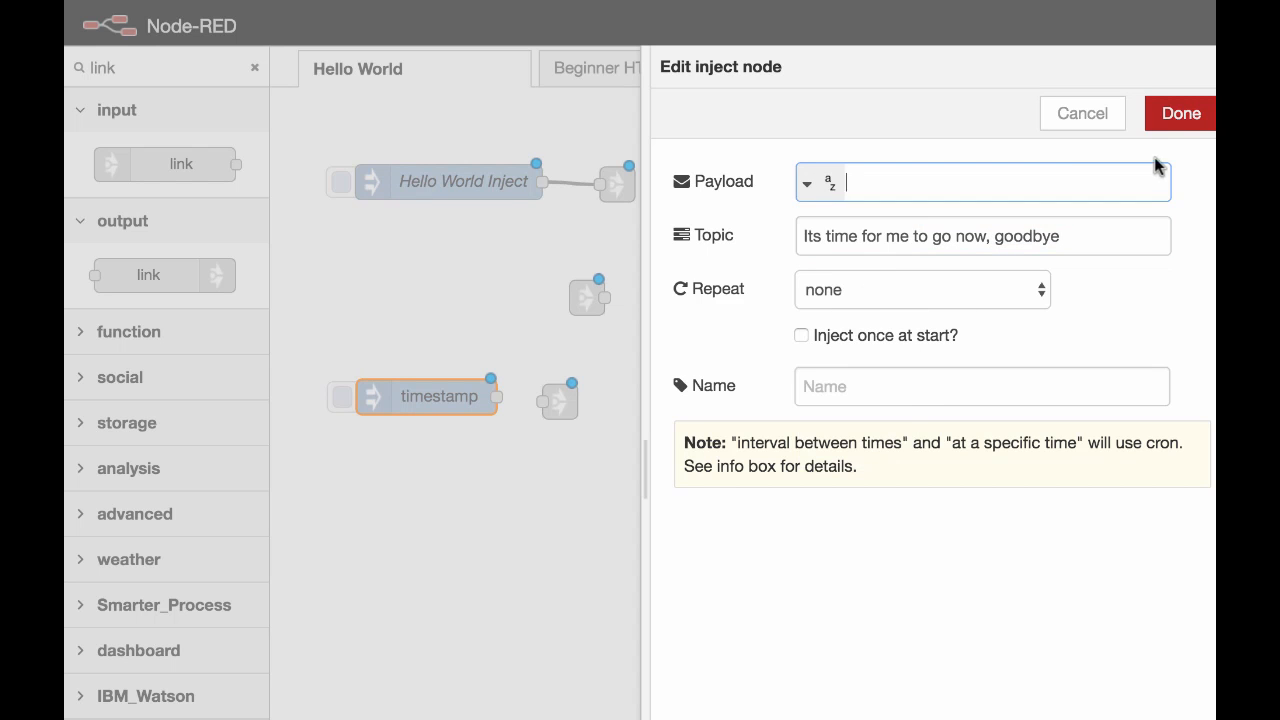
click(1179, 114)
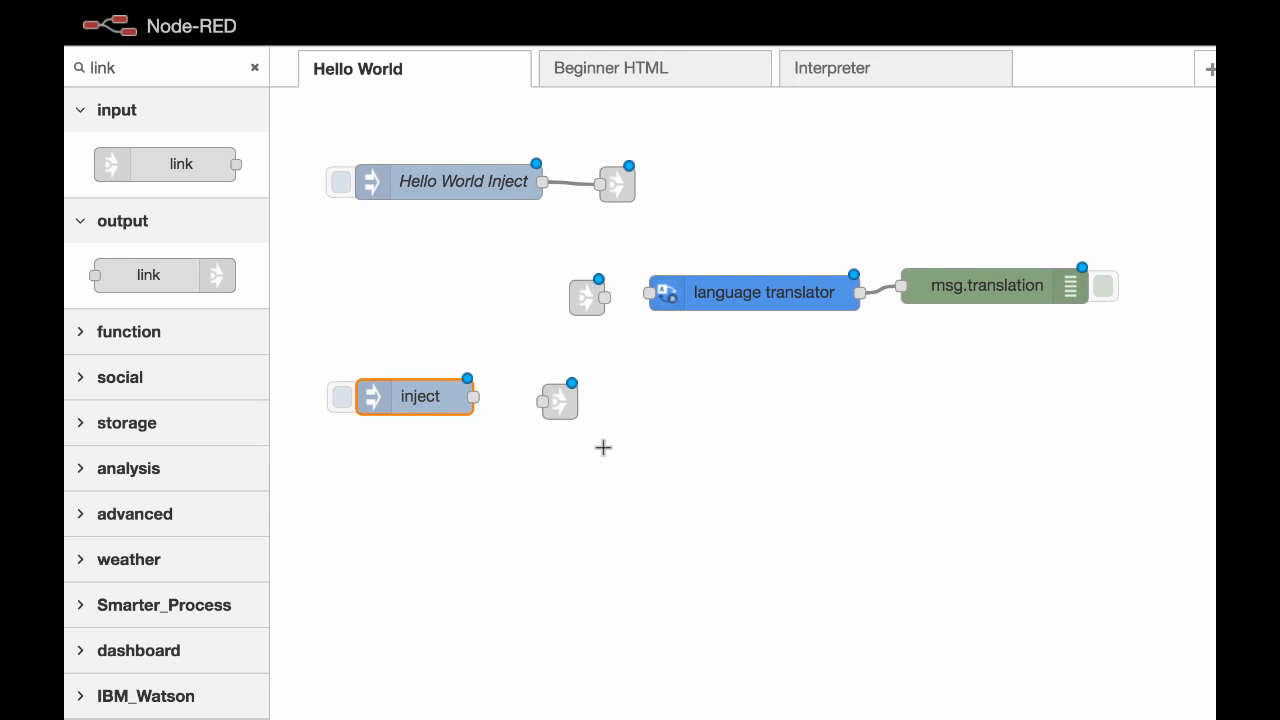
Wire the lower inject node to its link out node, and the link in node to the language translator
scroll(514, 411, down, 1)
drag(474, 388, 585, 300)
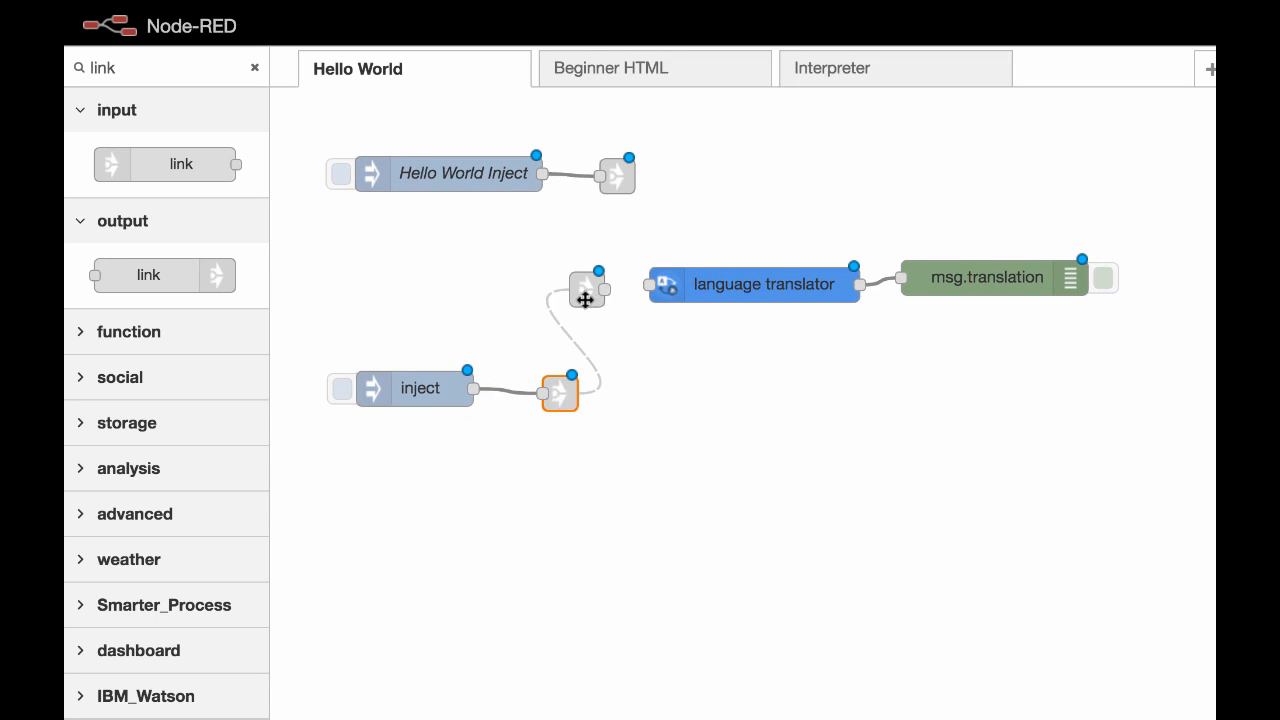
click(615, 173)
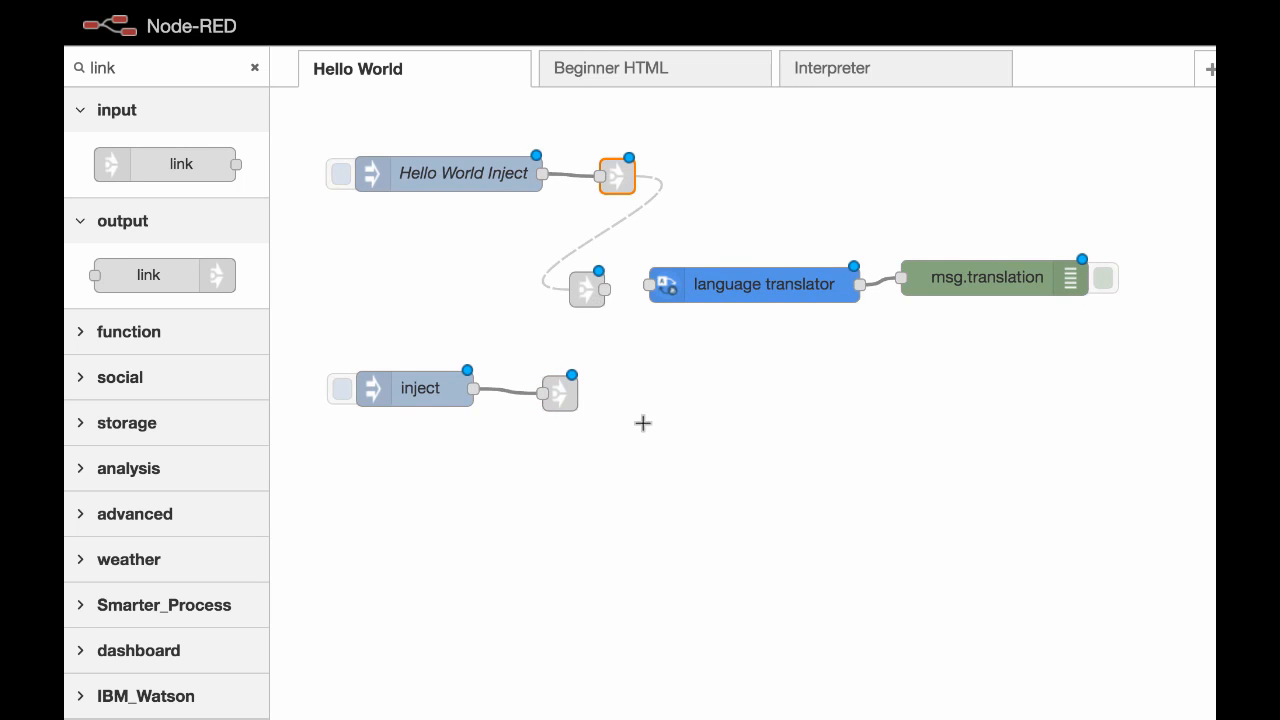
click(590, 285)
drag(604, 289, 650, 286)
click(760, 360)
Deploy the flow and trigger both inject nodes to test the translation
click(1104, 104)
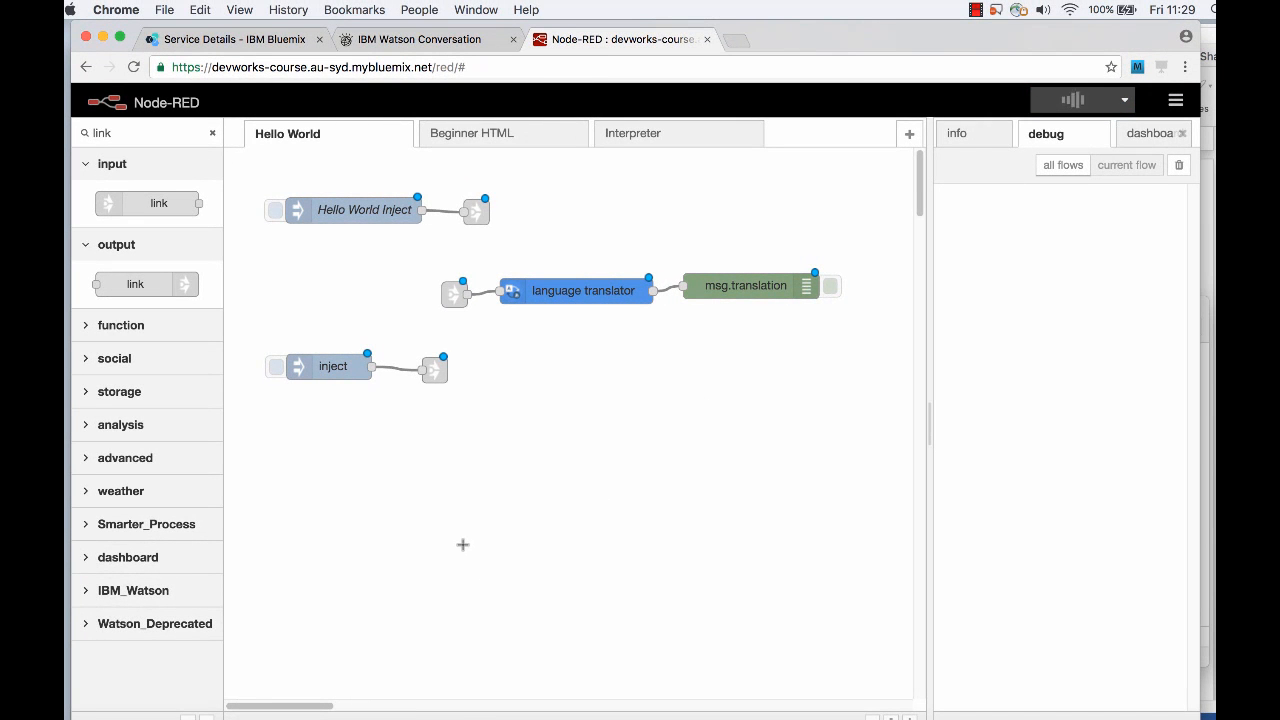
click(276, 214)
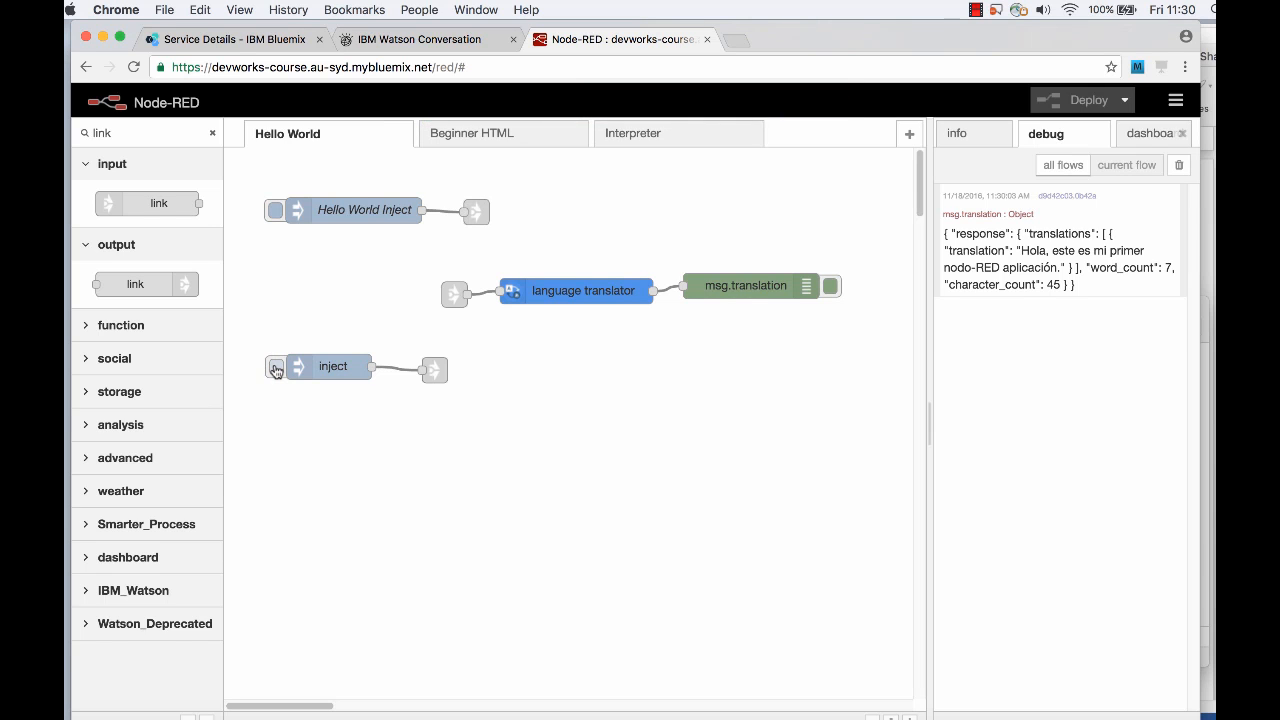
click(276, 369)
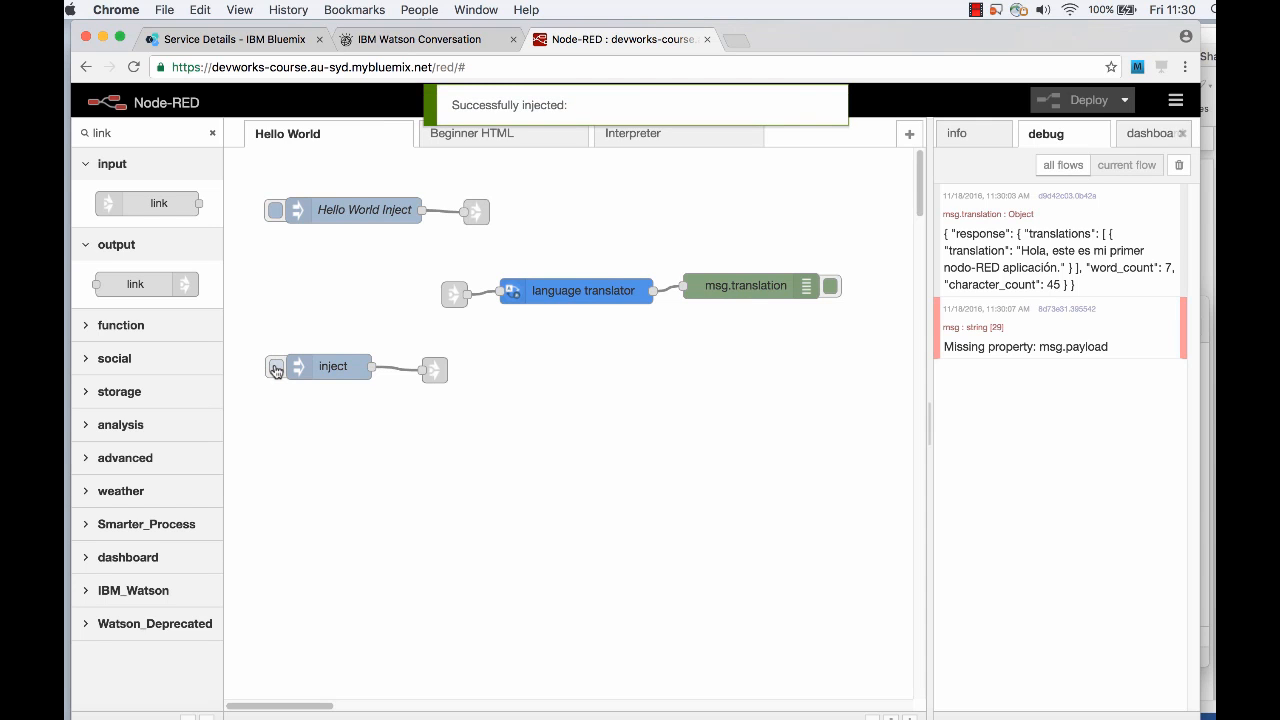
Move the text "Its time for me to go now, goodbye" from the lower inject node's topic to its payload, and redeploy
double_click(330, 368)
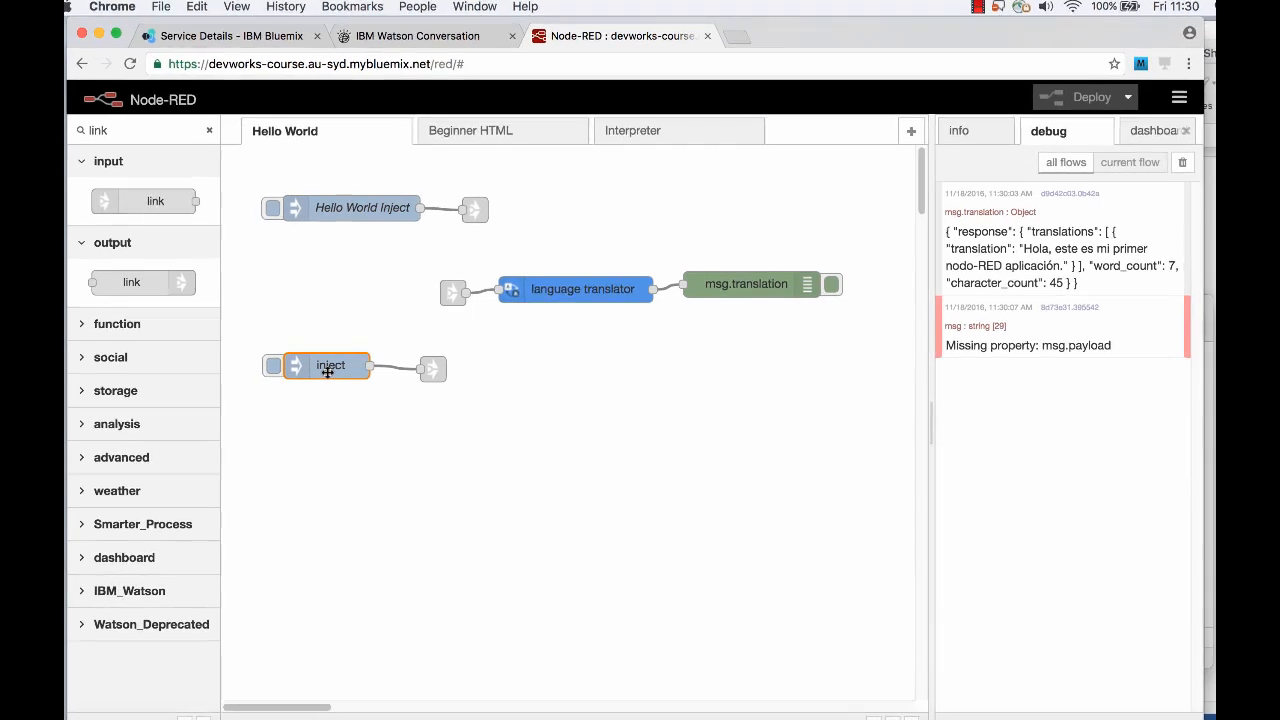
drag(800, 255, 709, 255)
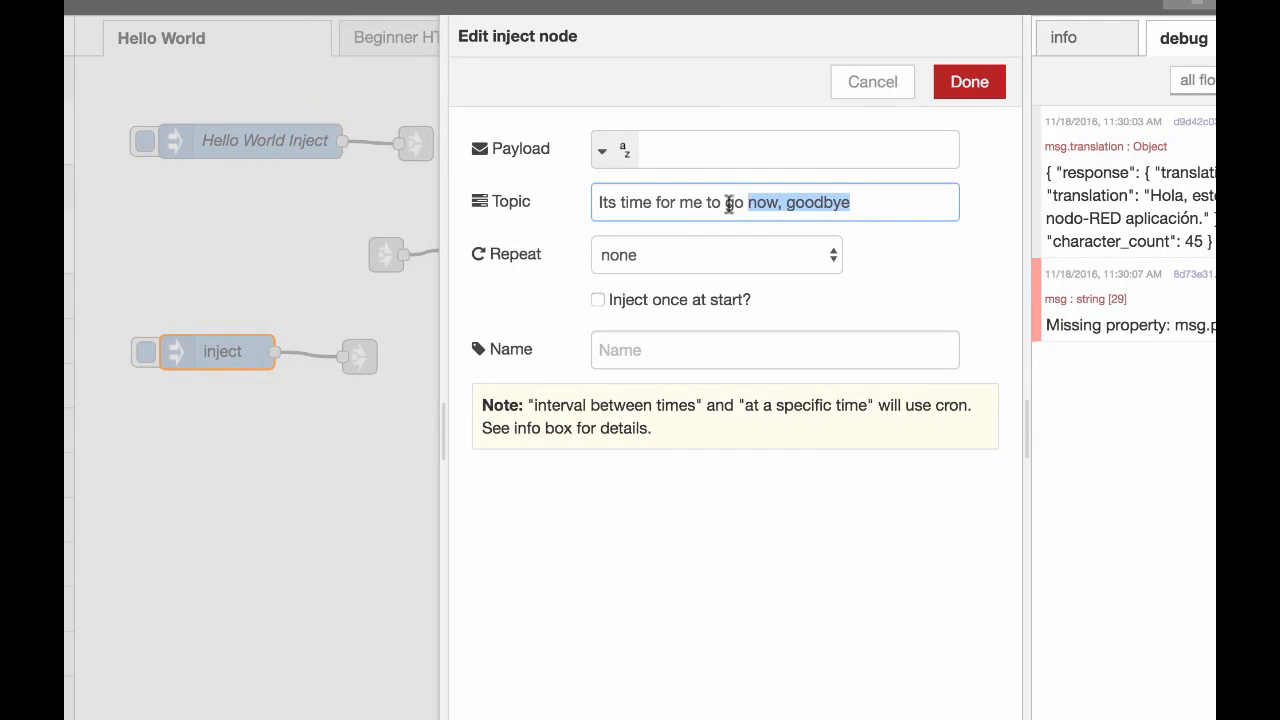
drag(729, 204, 580, 205)
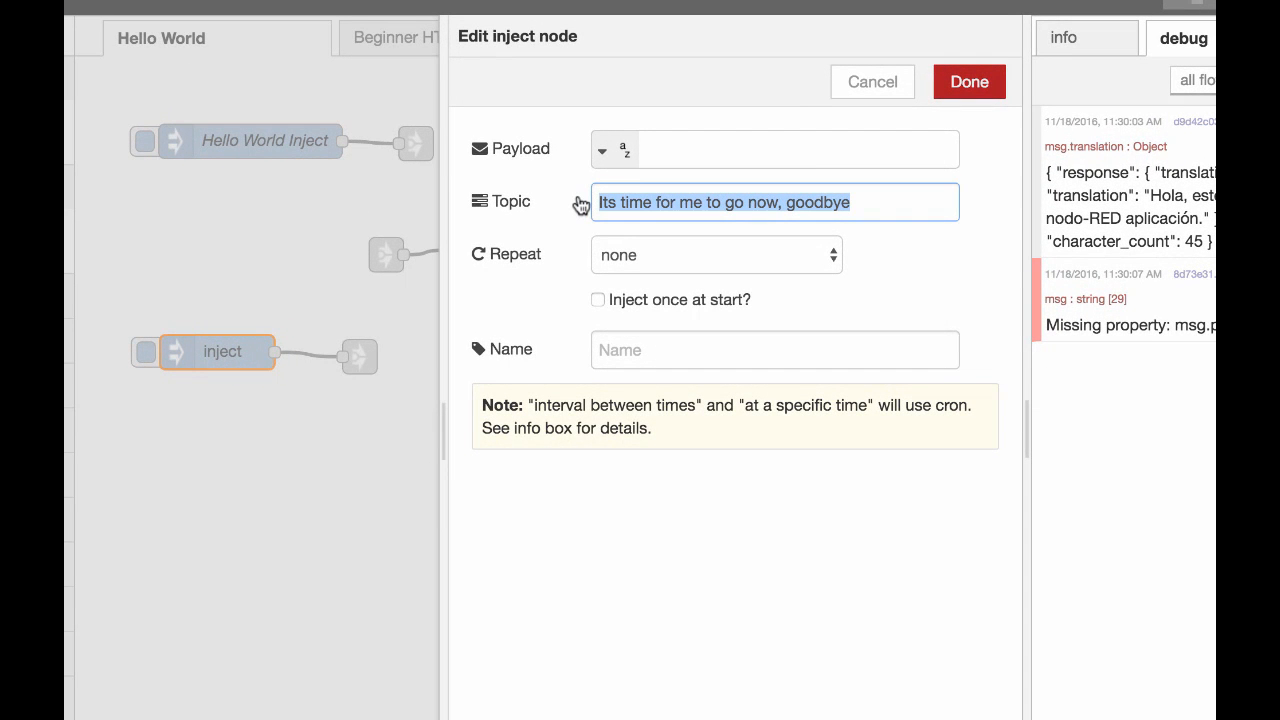
key(ctrl+x)
click(706, 148)
key(ctrl+v)
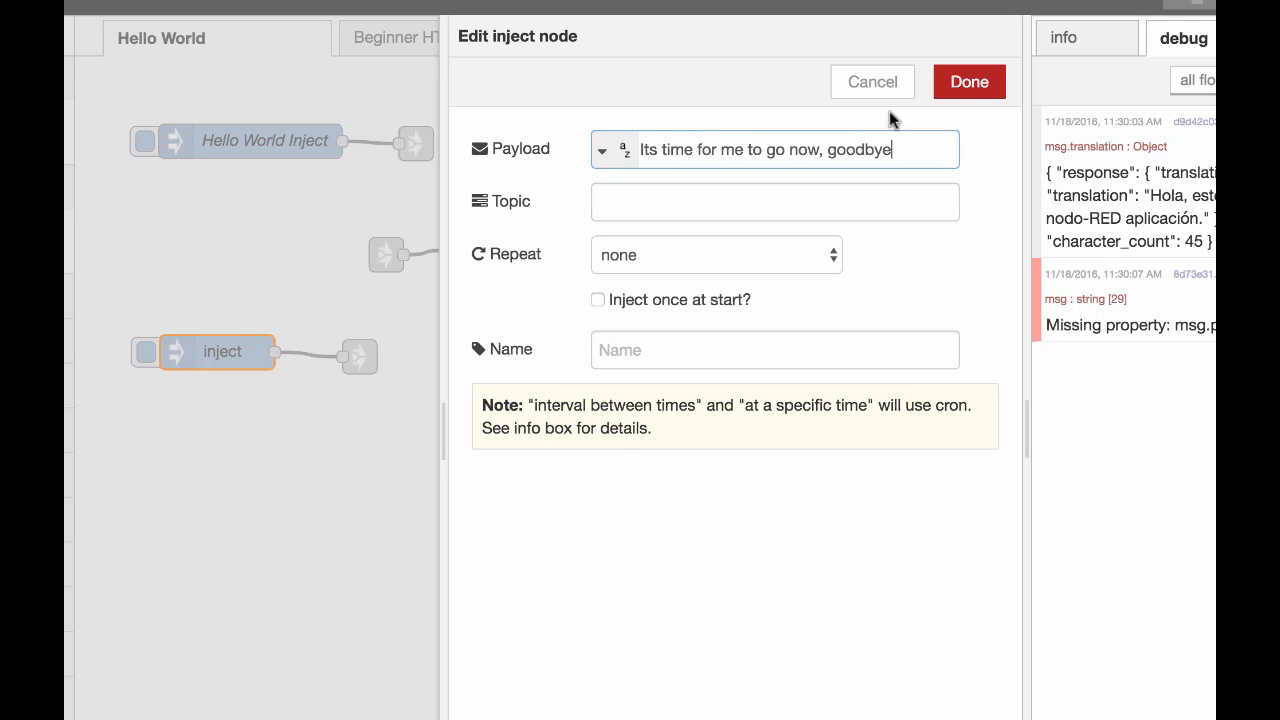
click(969, 81)
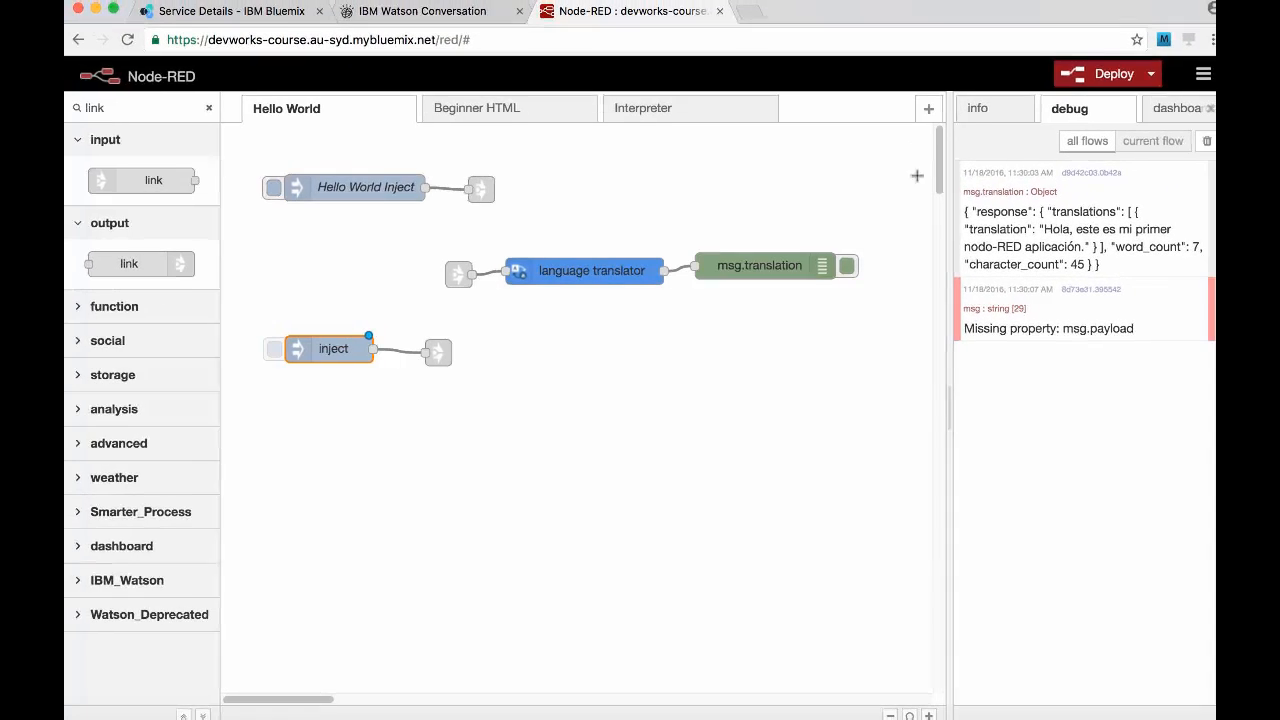
click(1082, 78)
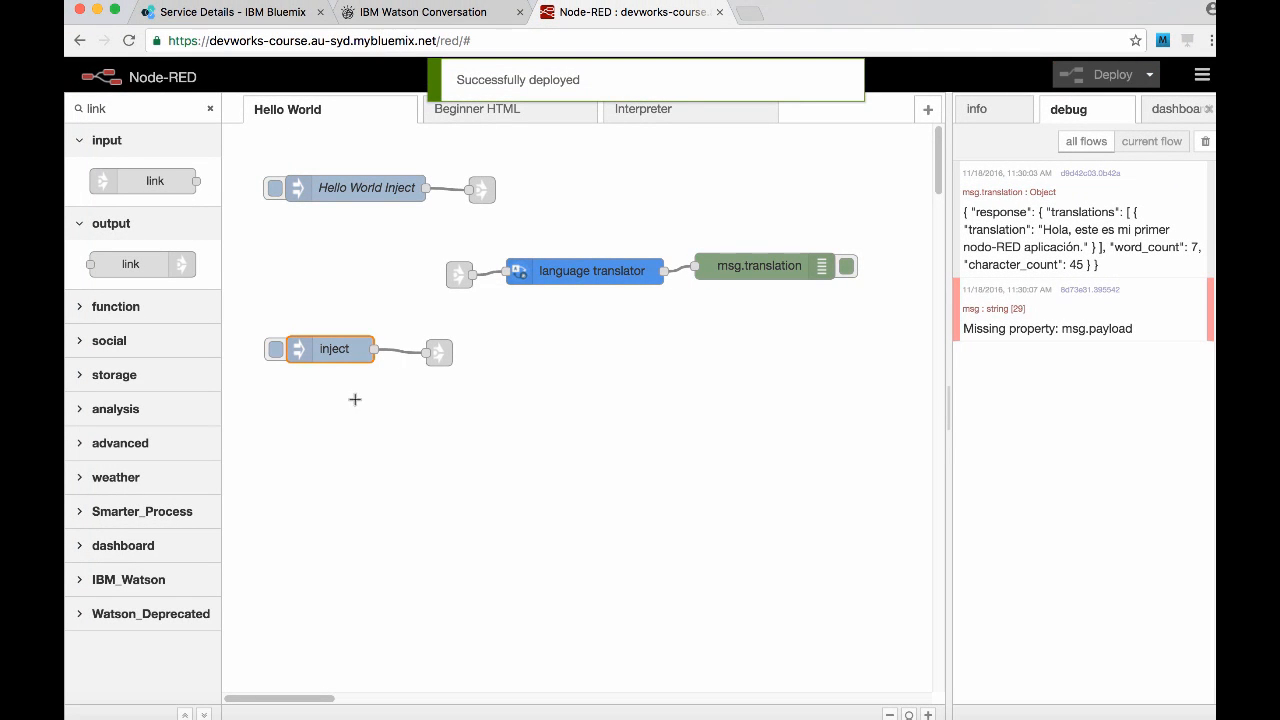
Name the lower inject node "Goodbye Inject" and shift its link out node clear of the widened node
double_click(334, 353)
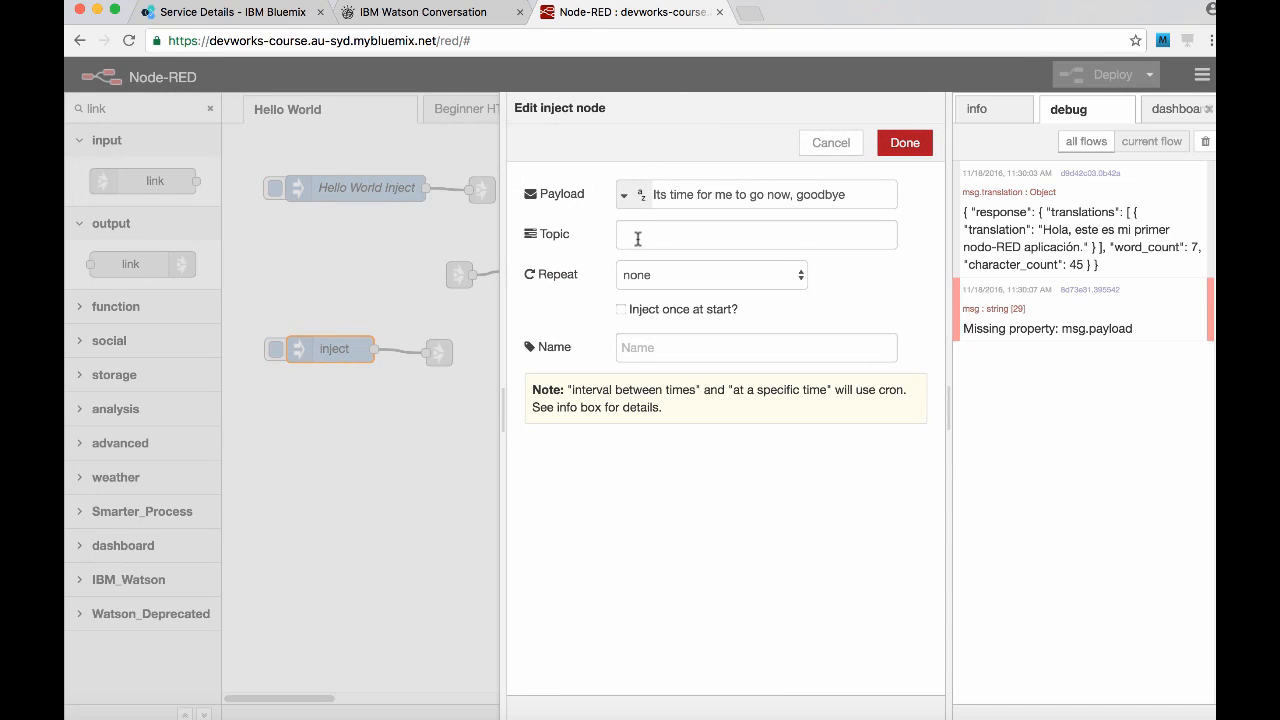
click(635, 347)
text(Good)
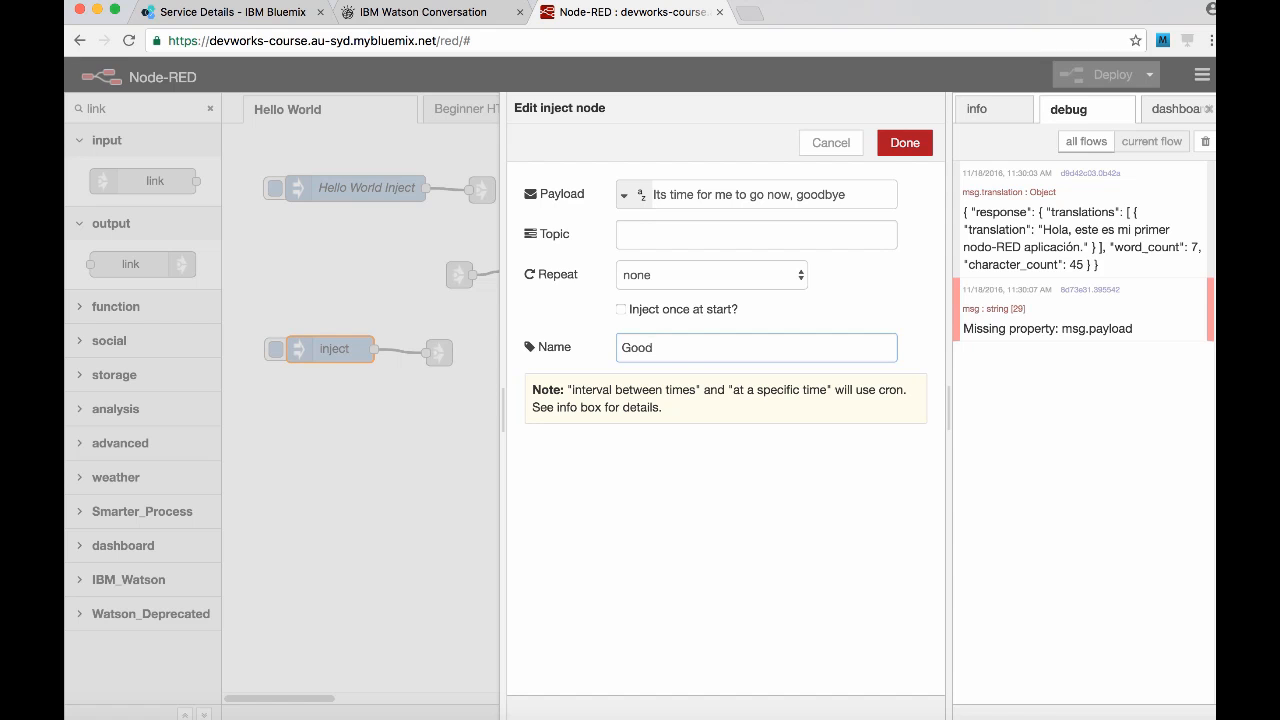
text(bye Inject)
click(906, 143)
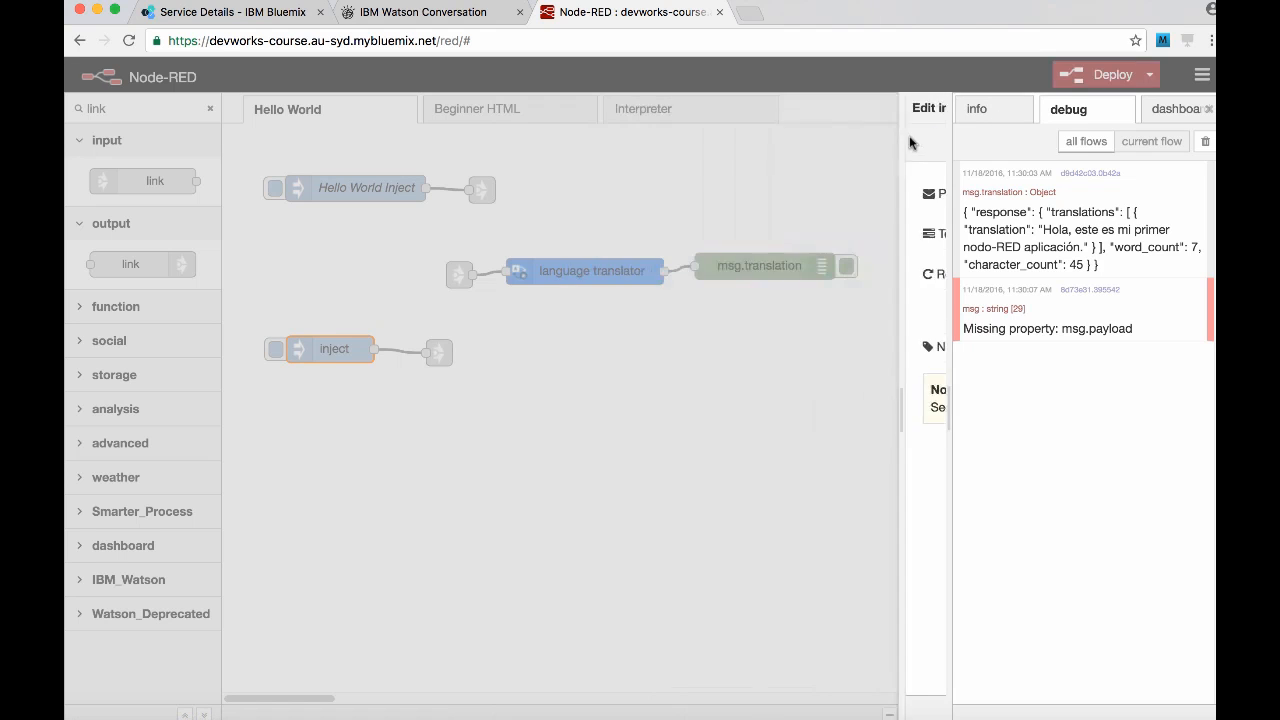
drag(448, 358, 486, 351)
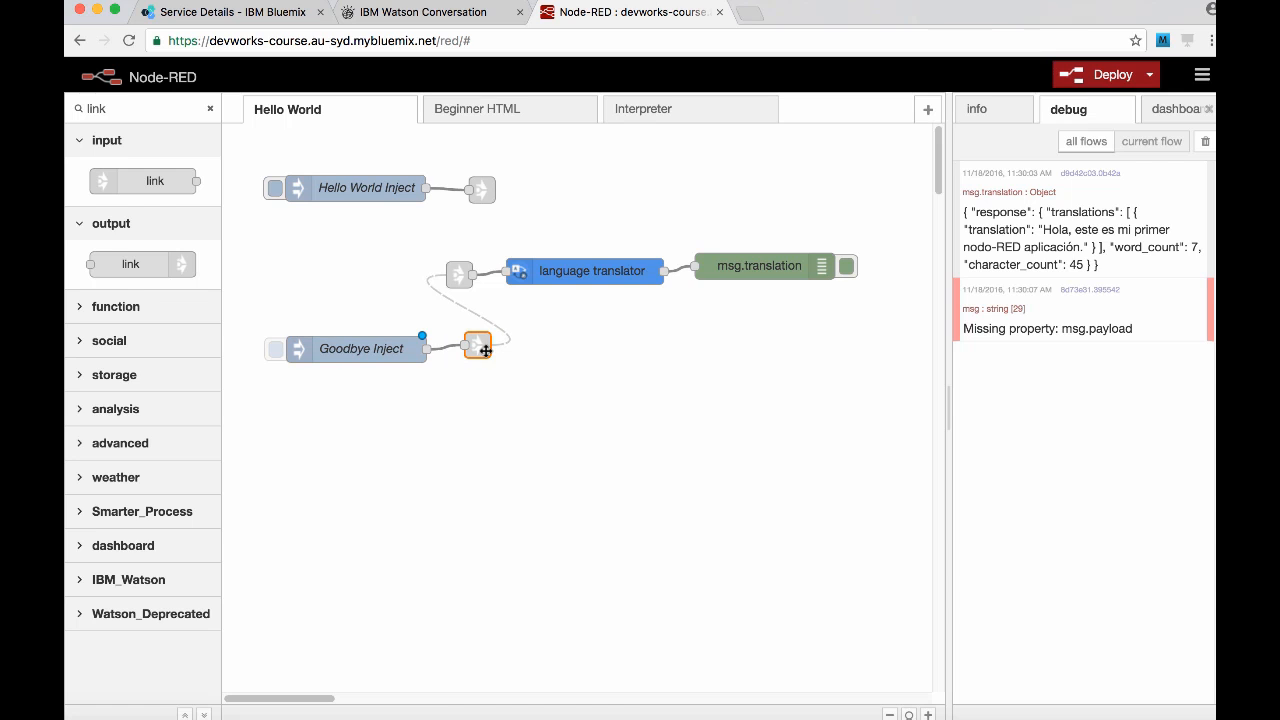
Deploy the renamed node and trigger Goodbye Inject to test its translation
click(1073, 84)
scroll(404, 477, down, 1)
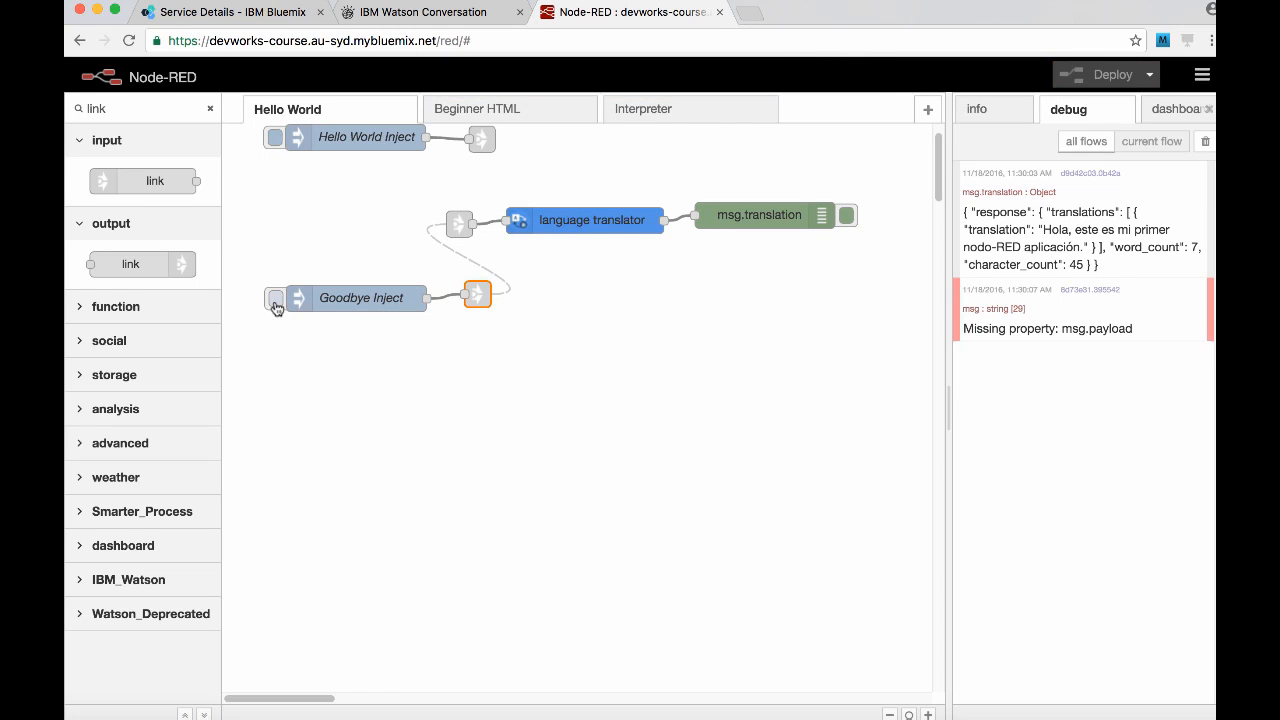
click(275, 303)
scroll(474, 376, up, 1)
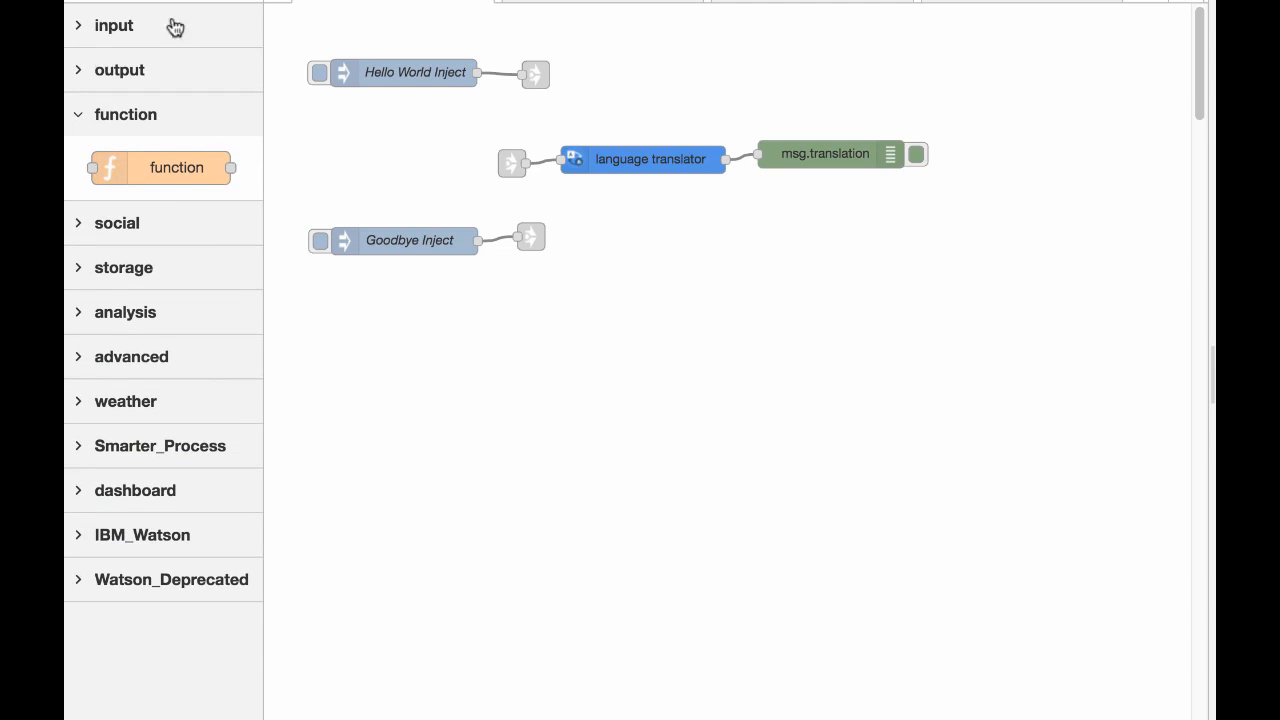
Add a function node between the language translator and msg.translation, moving msg.translation farther away and deleting the direct wire between them
mouse_move(150, 168)
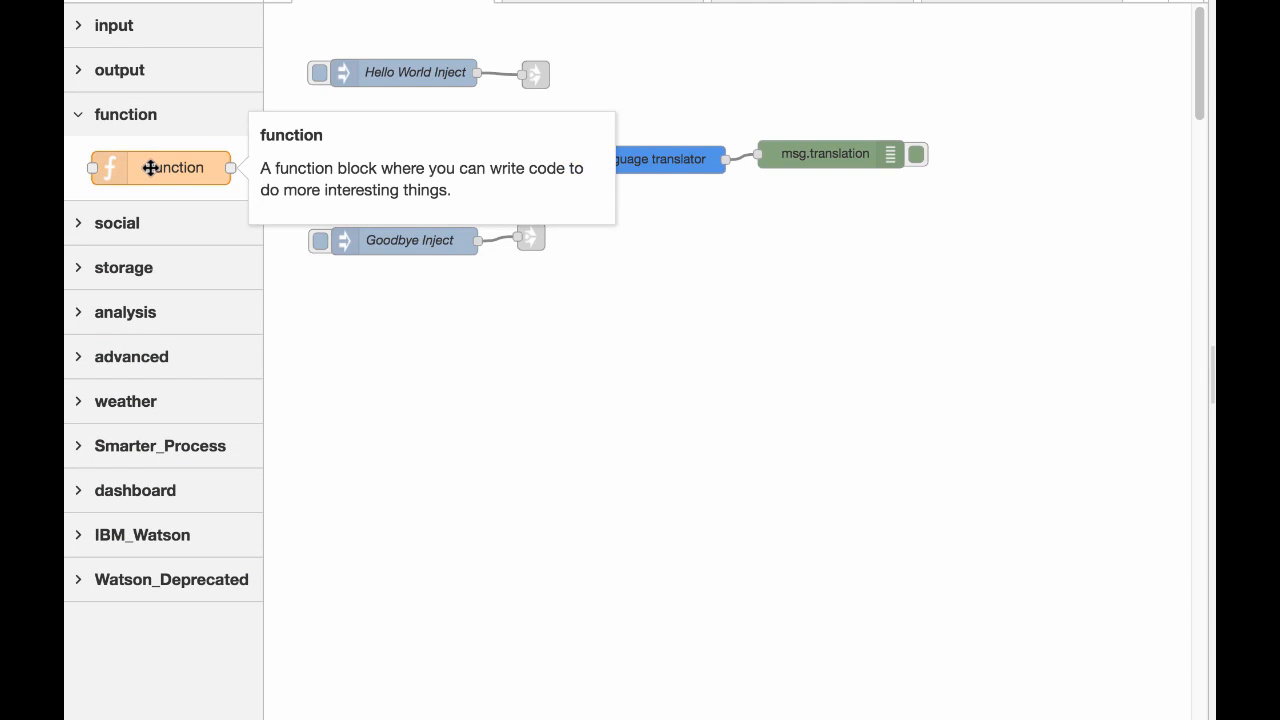
drag(150, 168, 686, 231)
drag(848, 149, 1002, 150)
click(825, 158)
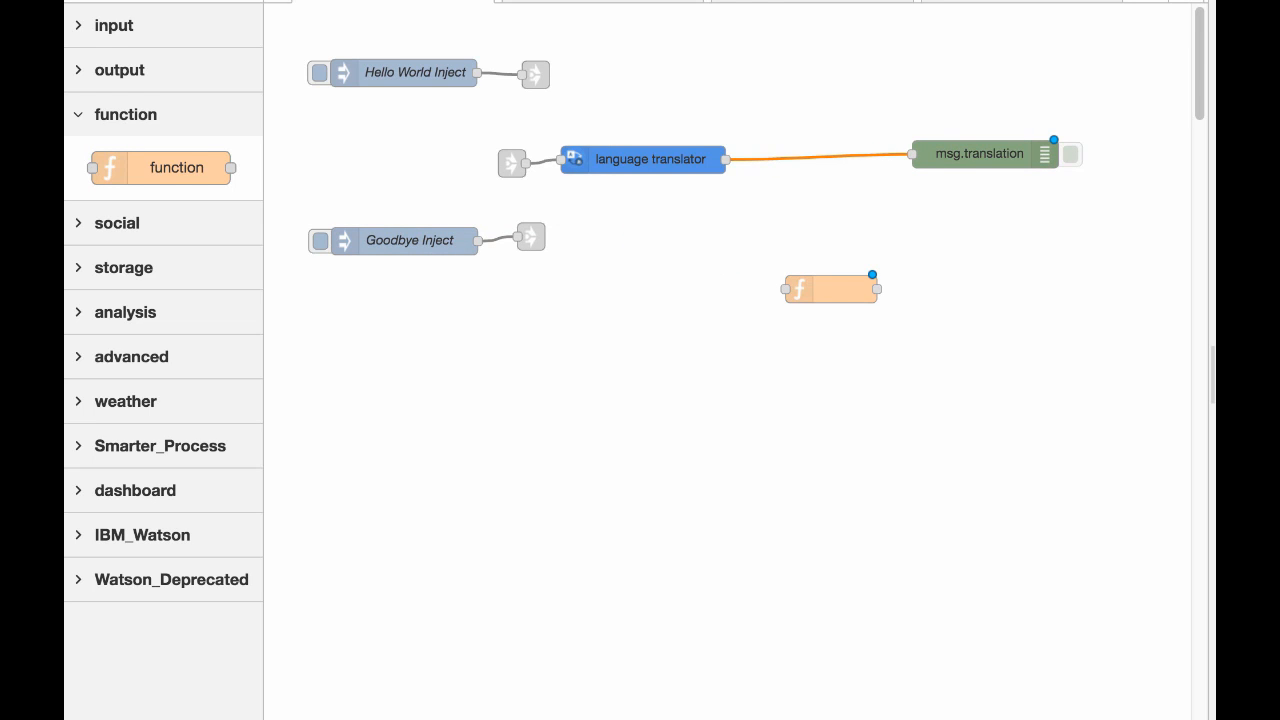
key(Delete)
drag(837, 291, 824, 164)
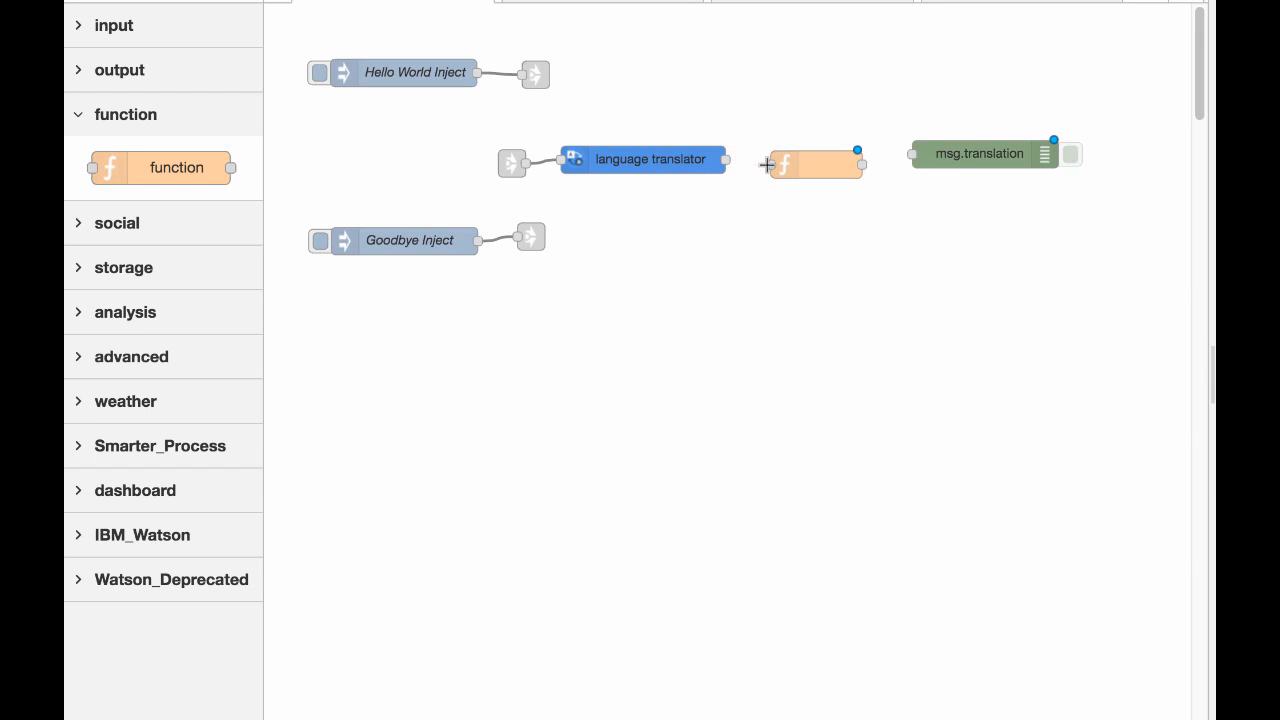
Wire the language translator to the function node and the function node to msg.translation
click(794, 162)
drag(770, 164, 725, 160)
drag(864, 160, 916, 155)
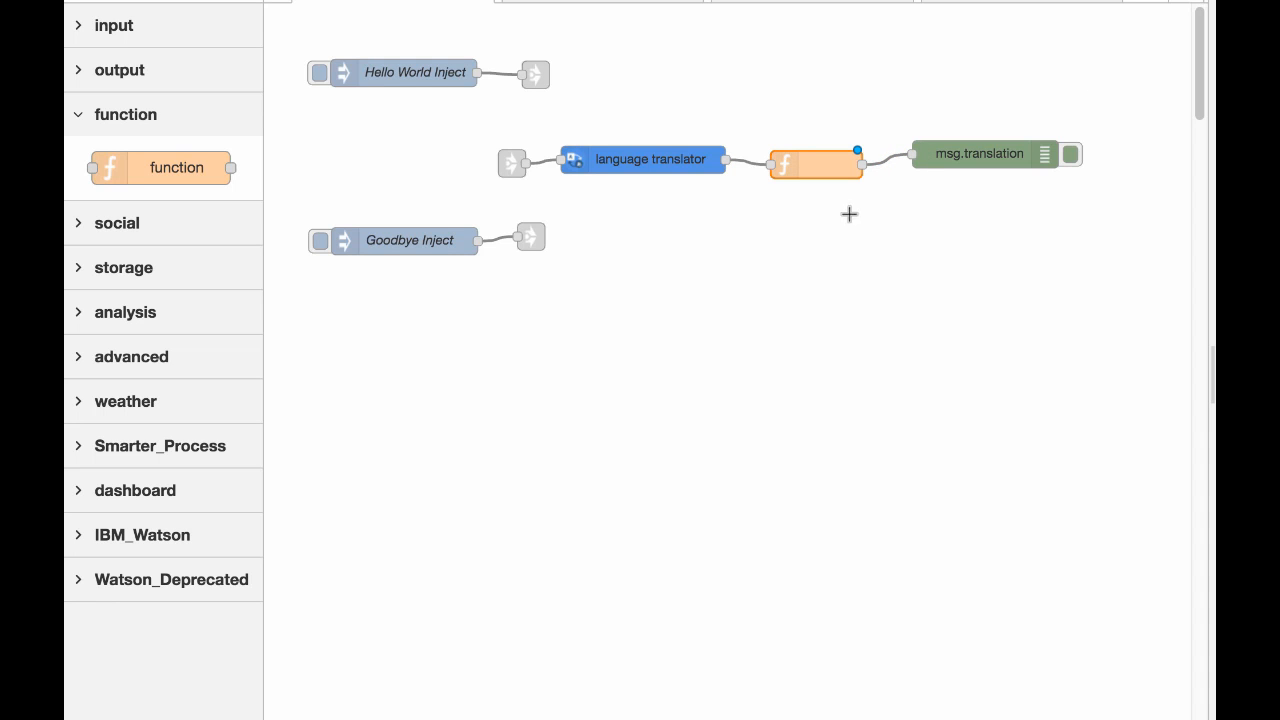
Add the line node.warn('translated text is: ' + msg.payload); before the return statement in the function node
double_click(817, 167)
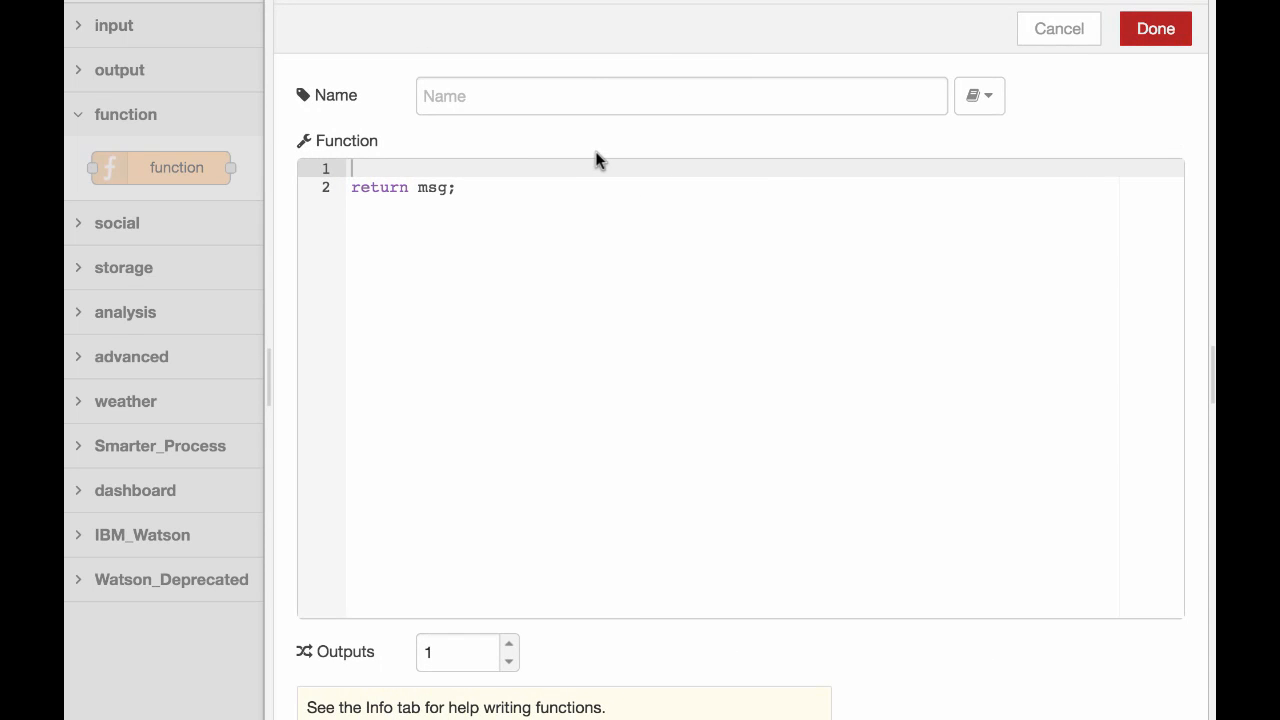
text(node.warn('tr)
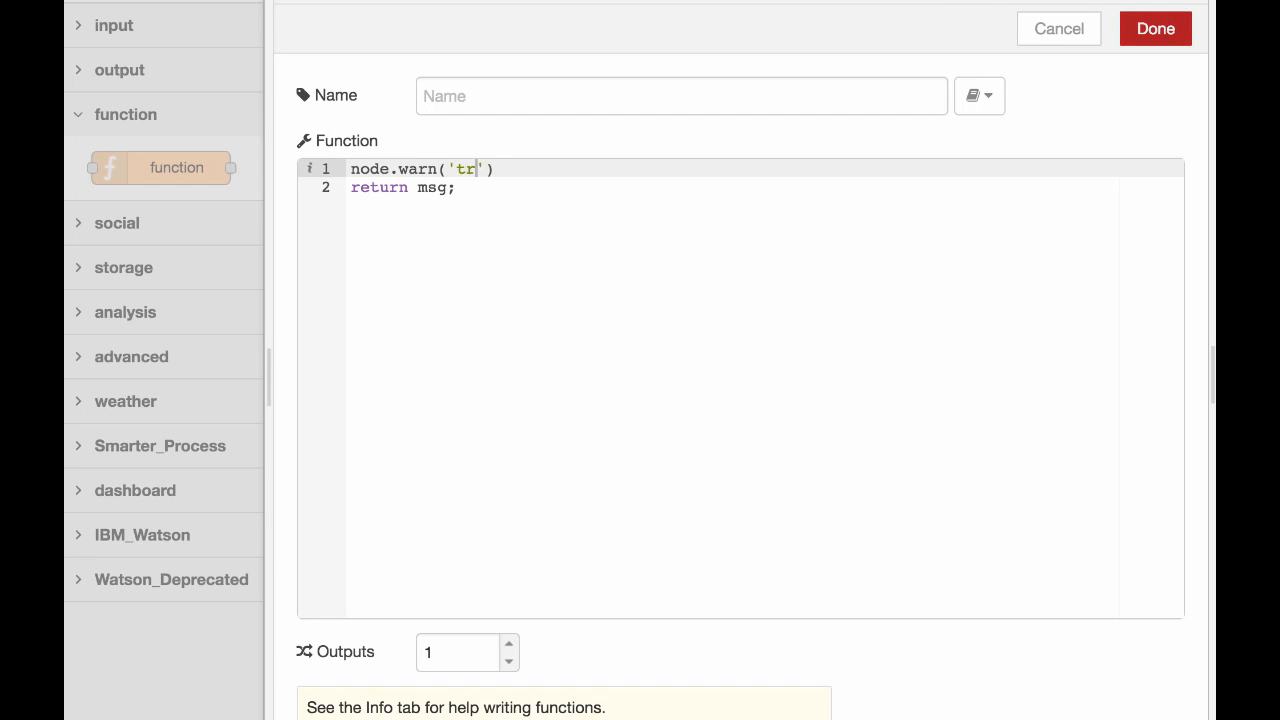
text(anslated)
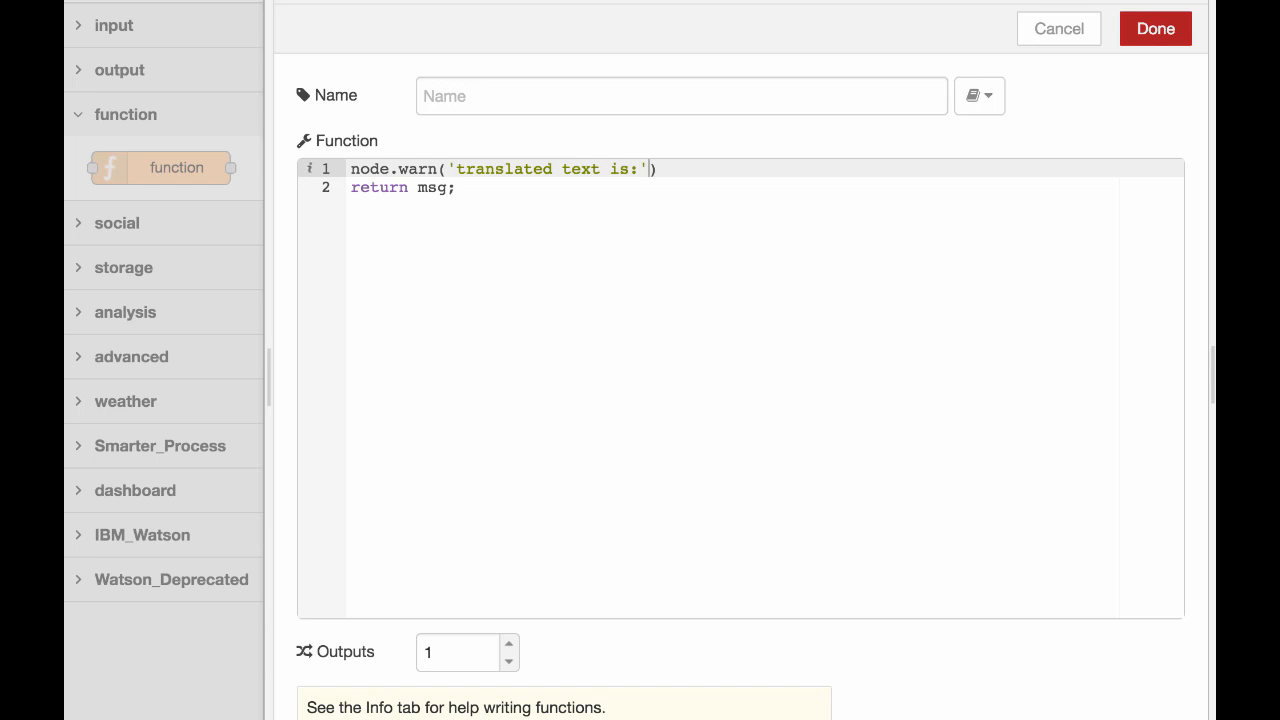
text(text is: ' + msg.payload);)
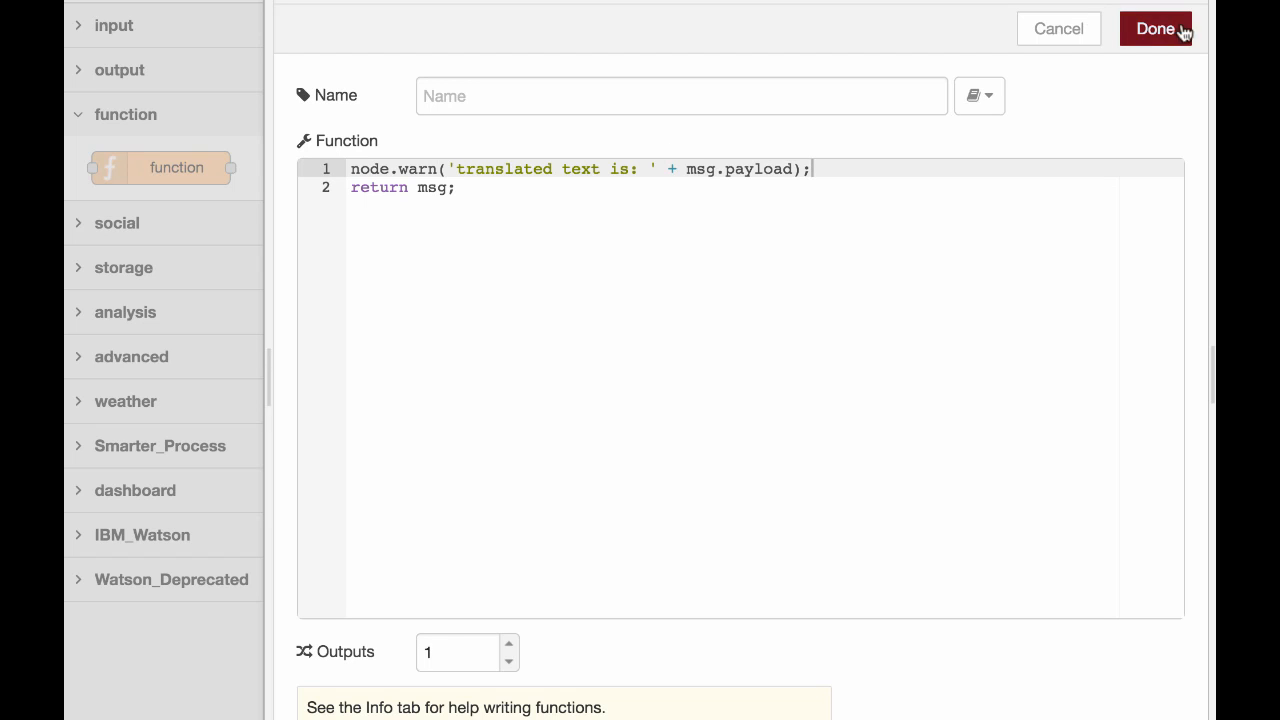
click(1178, 30)
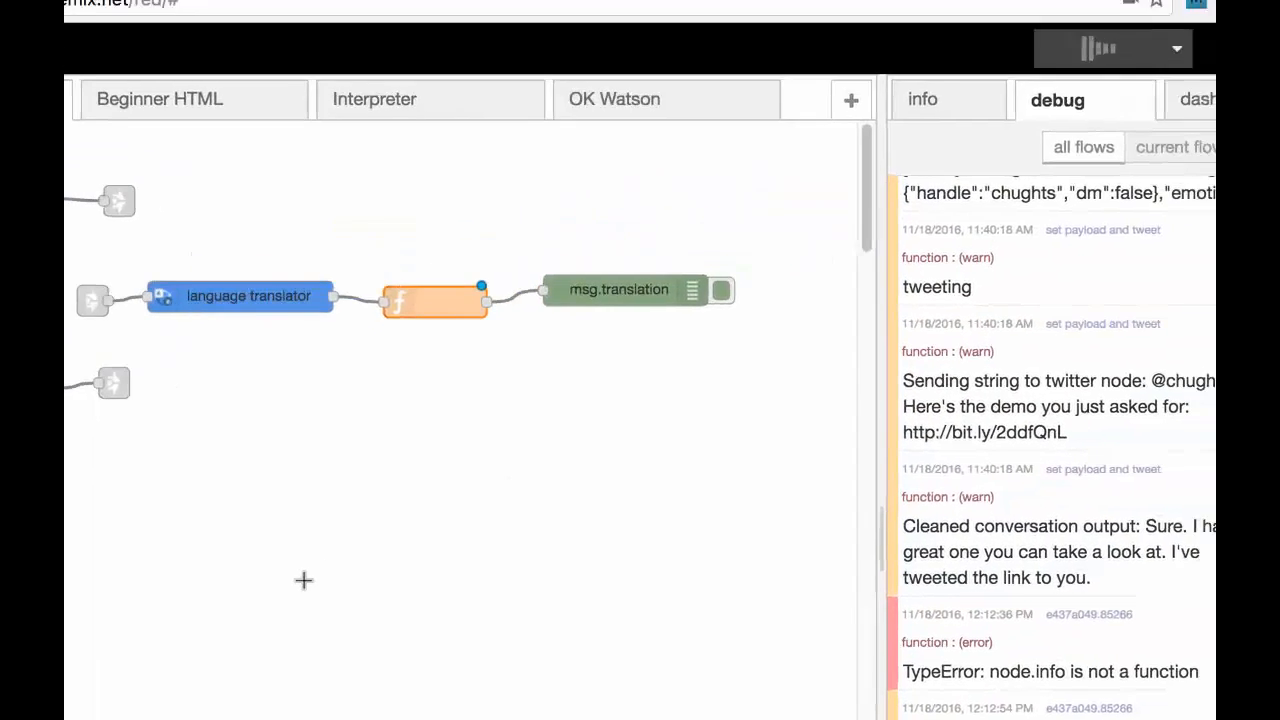
Clear the debug messages and trigger Goodbye Inject to test the function node
click(1177, 186)
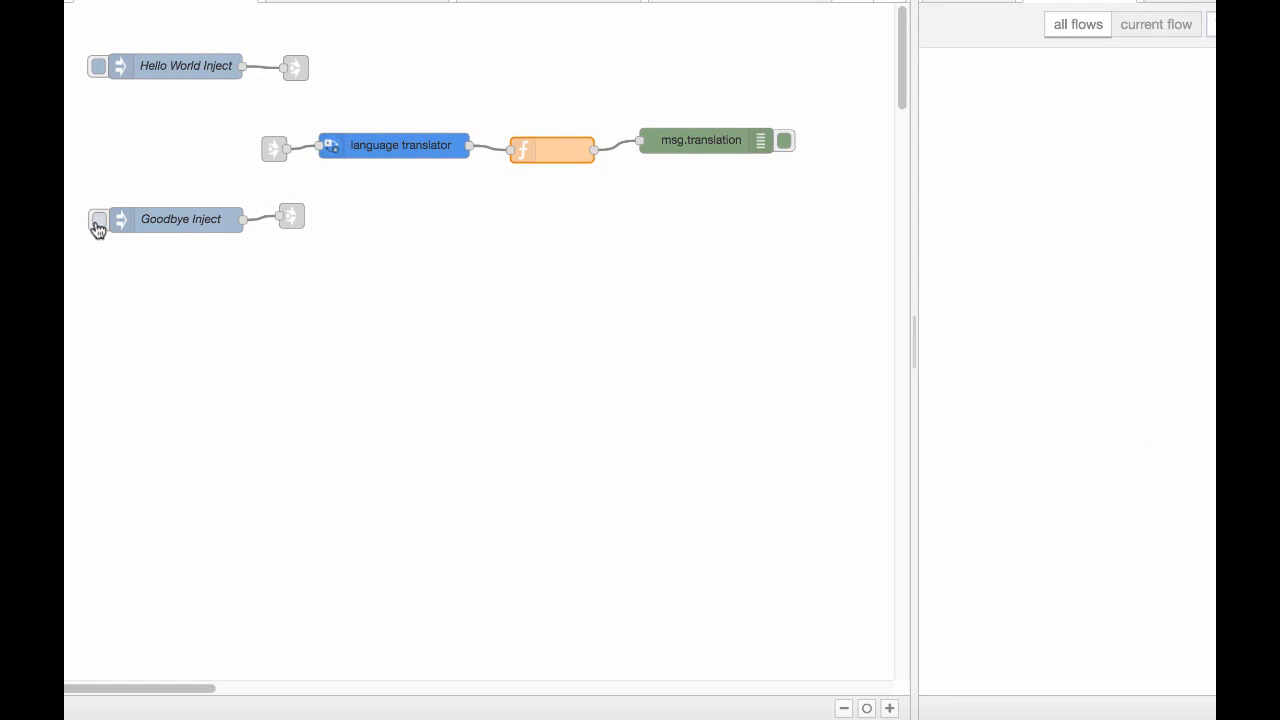
click(97, 221)
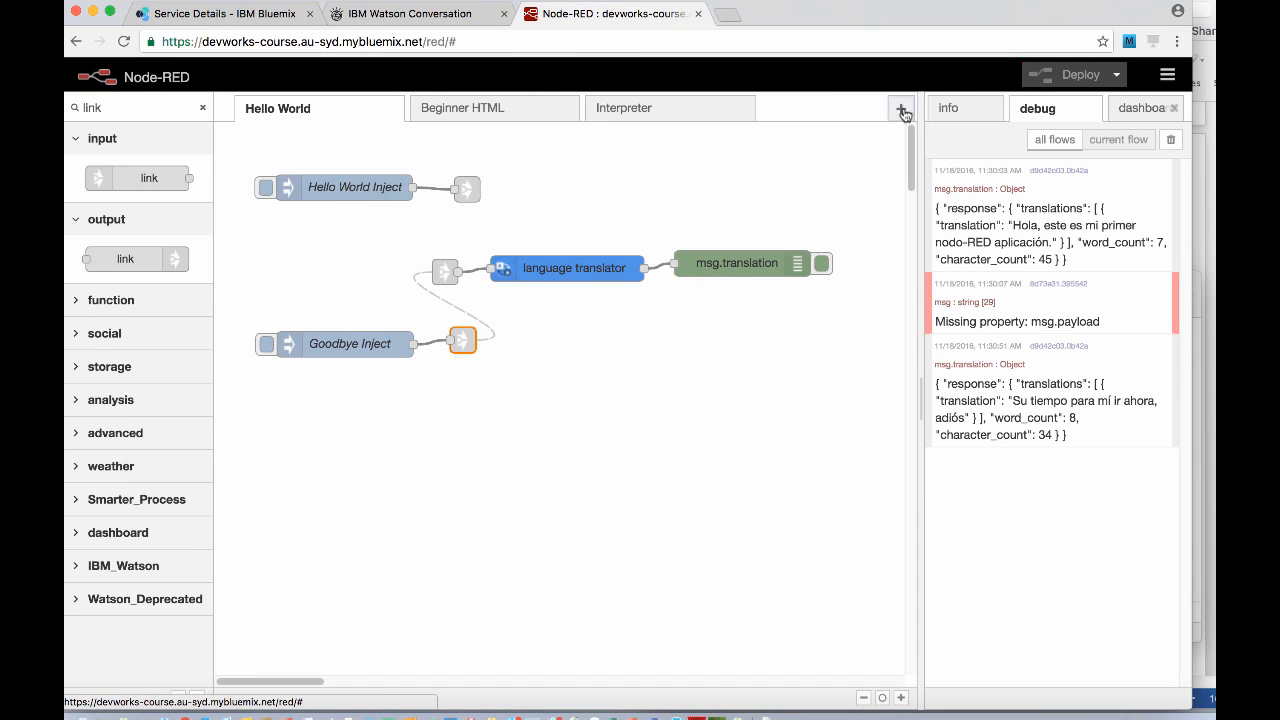
Create a new flow and name it OK Watson
click(902, 110)
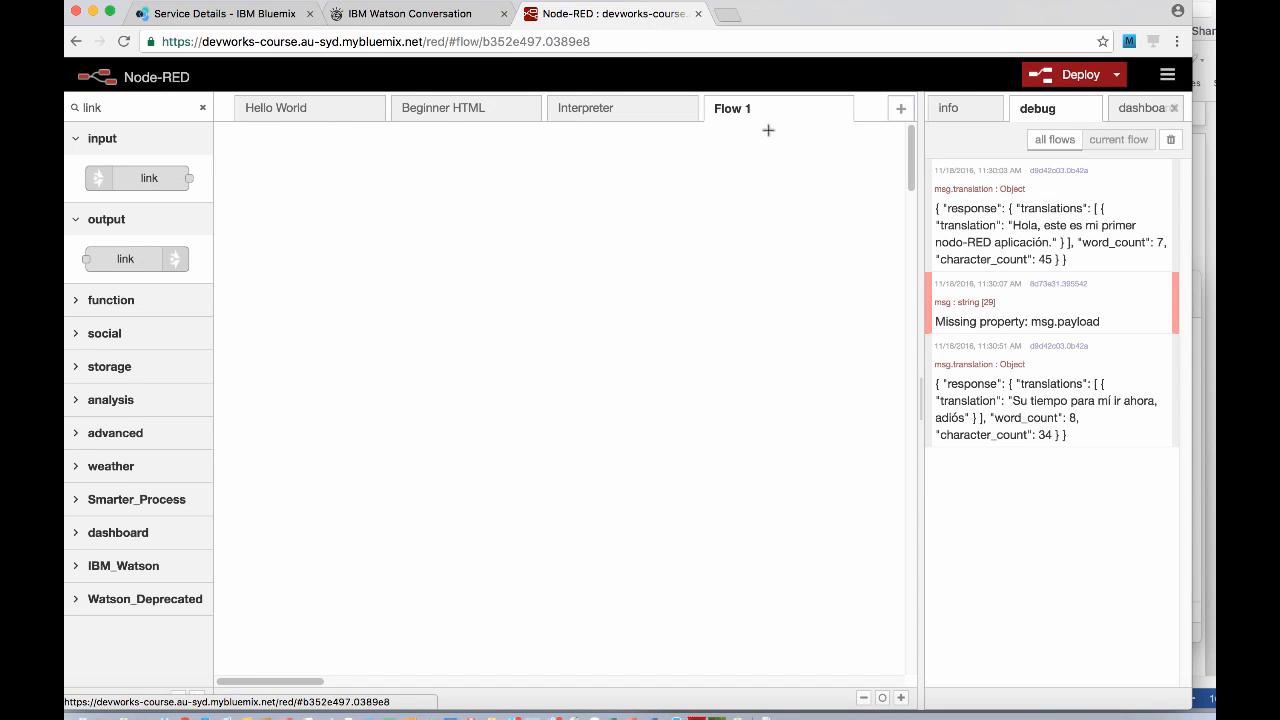
double_click(743, 109)
triple_click(609, 194)
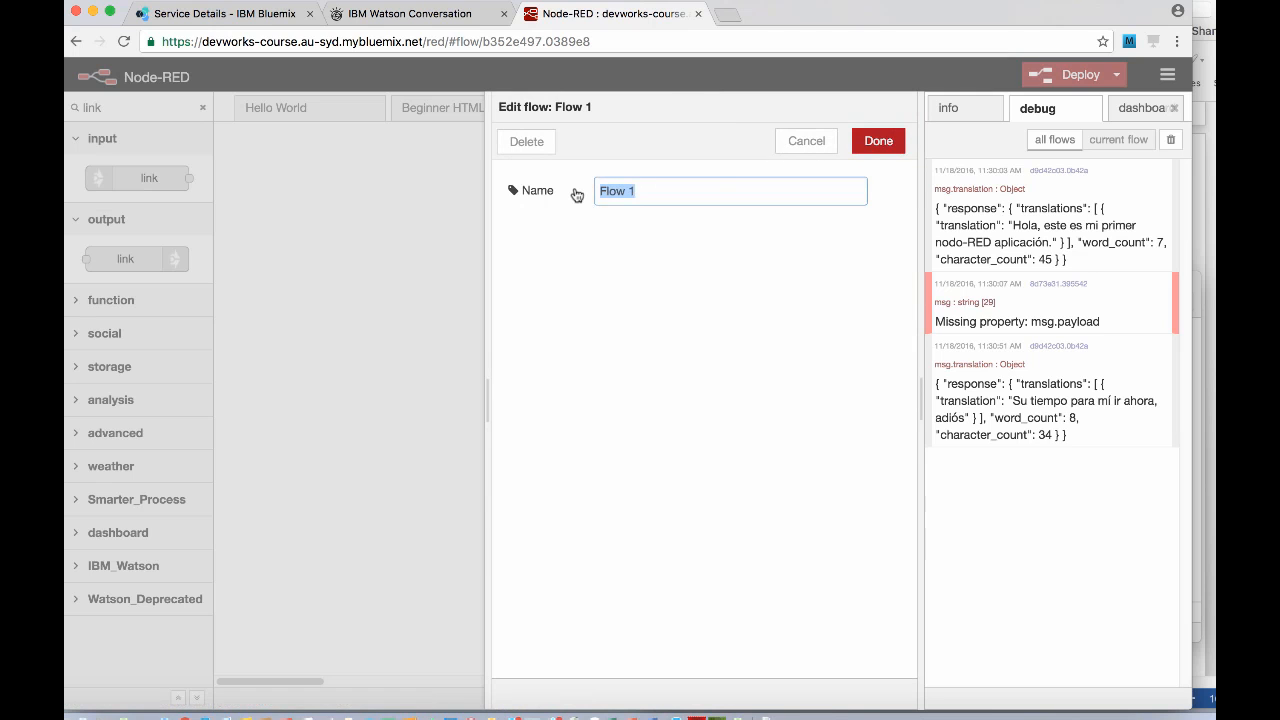
text(OK Watson)
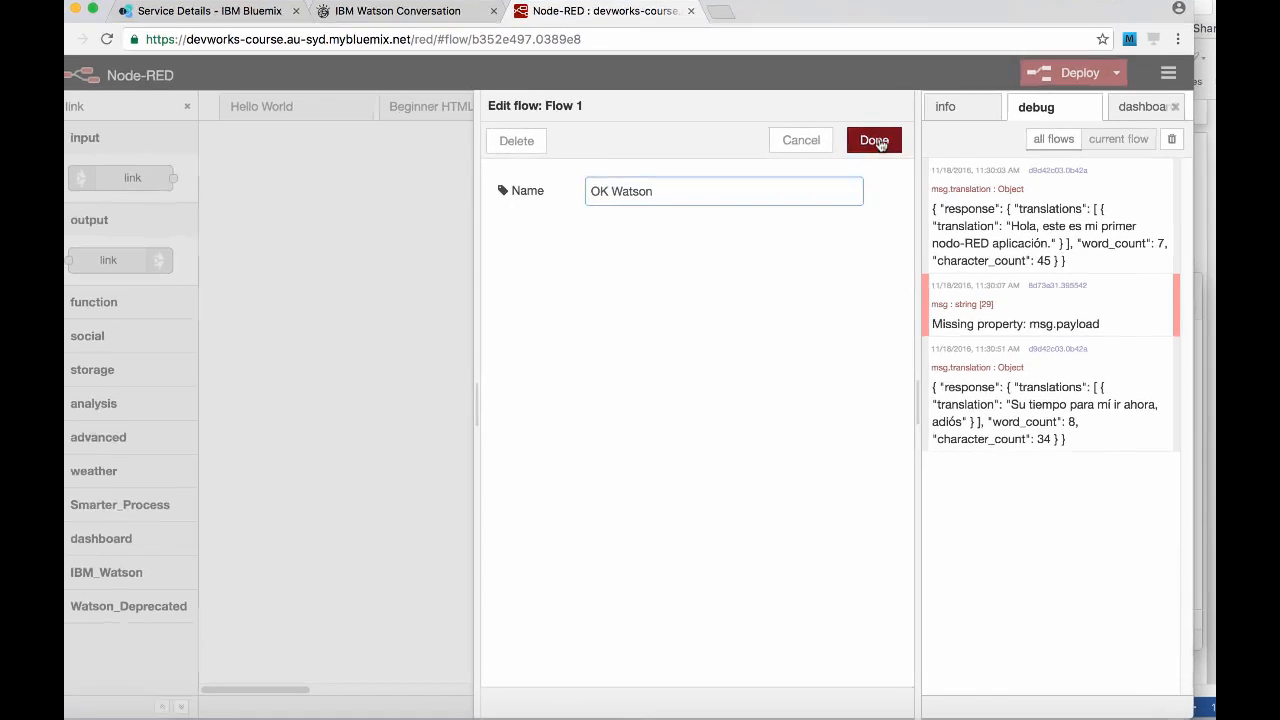
click(874, 141)
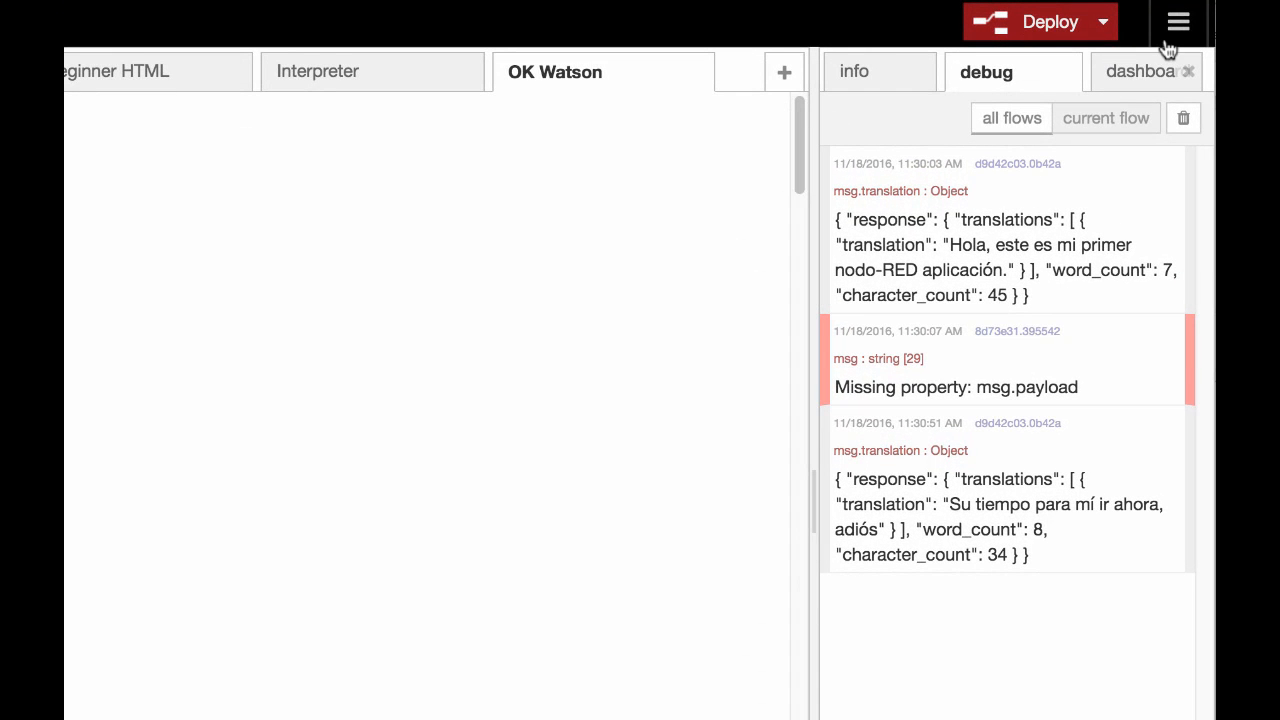
Open the Import nodes dialog for the OK Watson flow
click(1178, 26)
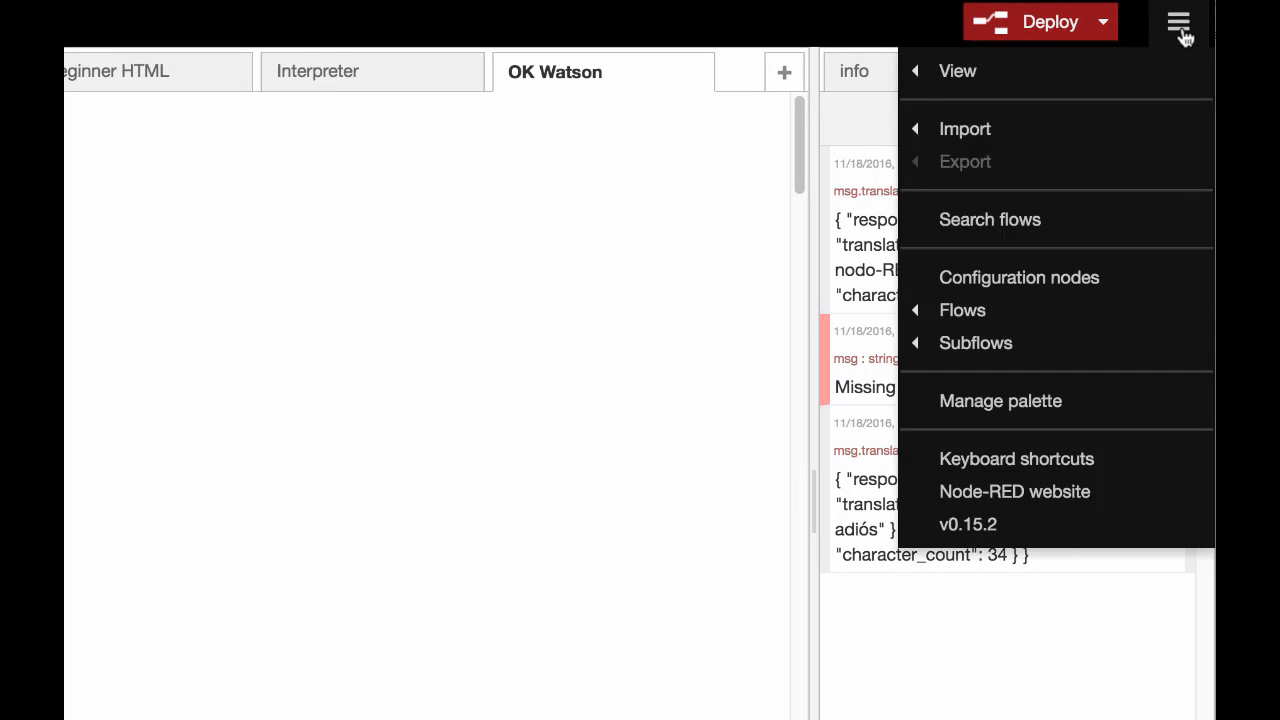
mouse_move(951, 146)
click(714, 138)
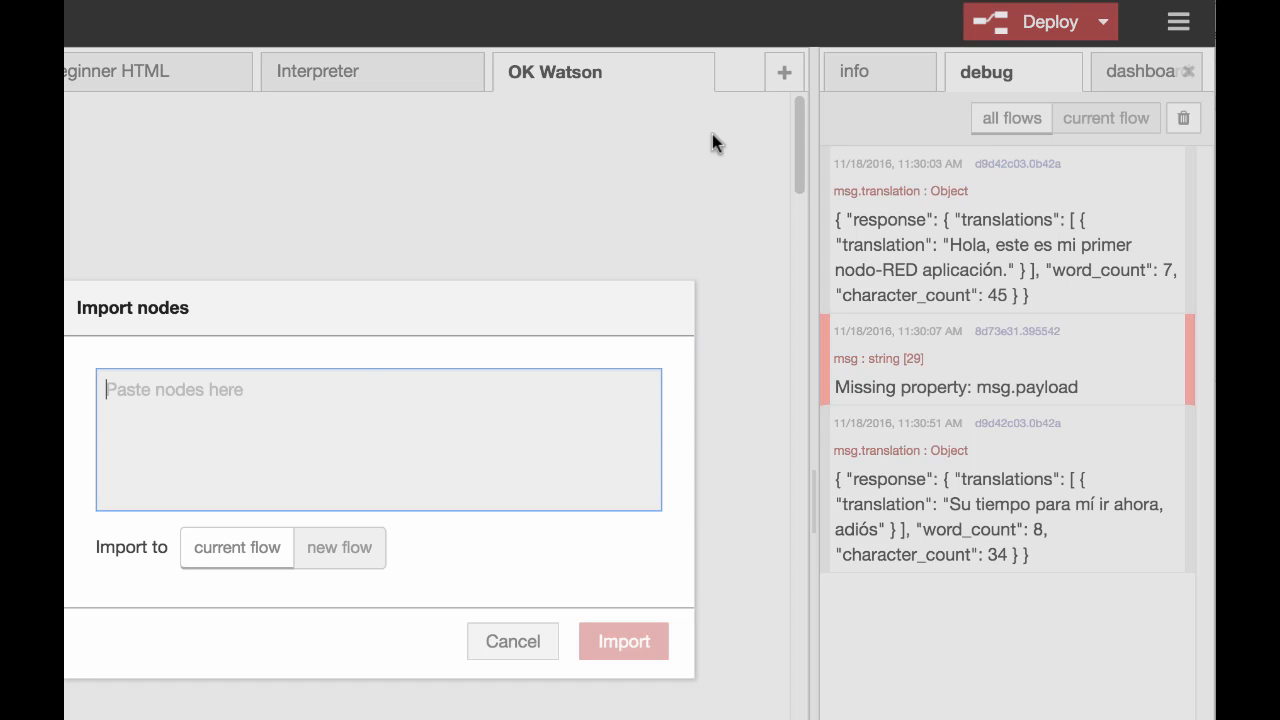
text(Its time for me to go now, goodbye)
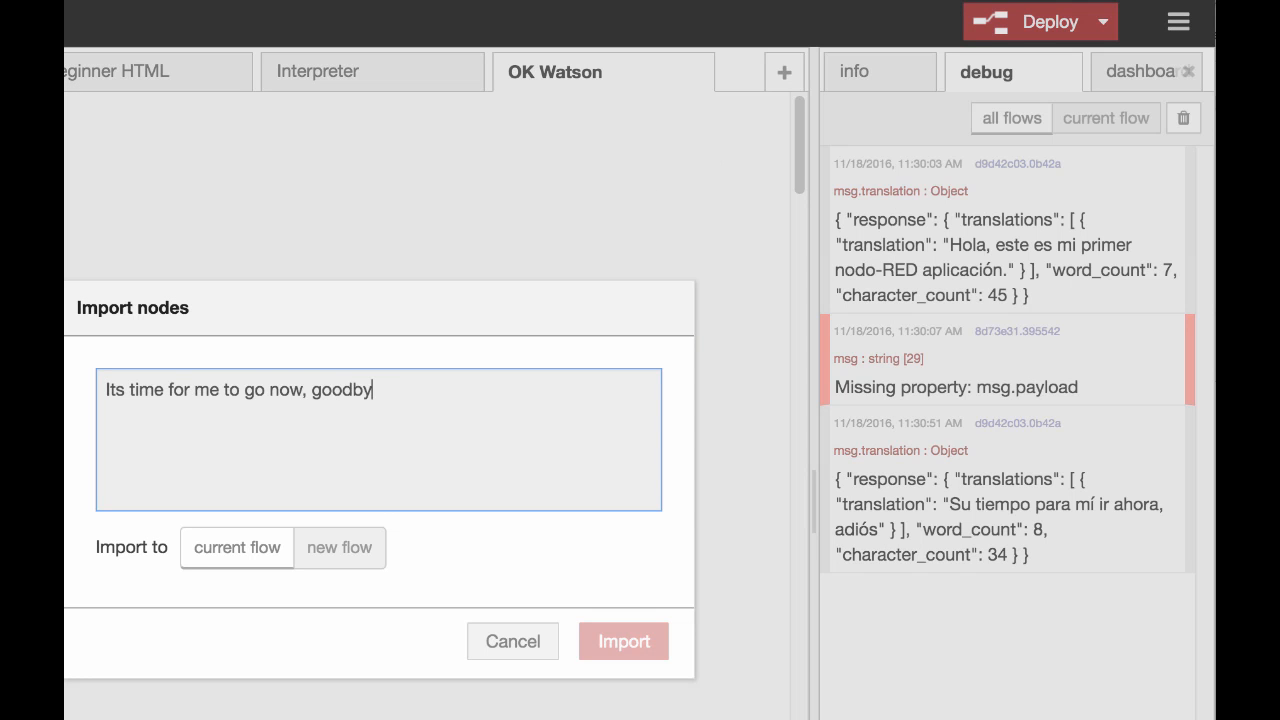
key(BackSpace)
key(BackSpace)
key(BackSpace)
key(BackSpace)
key(BackSpace)
key(BackSpace)
key(BackSpace)
key(BackSpace)
key(BackSpace)
key(BackSpace)
key(BackSpace)
key(BackSpace)
key(BackSpace)
key(BackSpace)
key(BackSpace)
key(BackSpace)
key(BackSpace)
key(BackSpace)
key(BackSpace)
key(BackSpace)
key(BackSpace)
key(BackSpace)
key(BackSpace)
key(BackSpace)
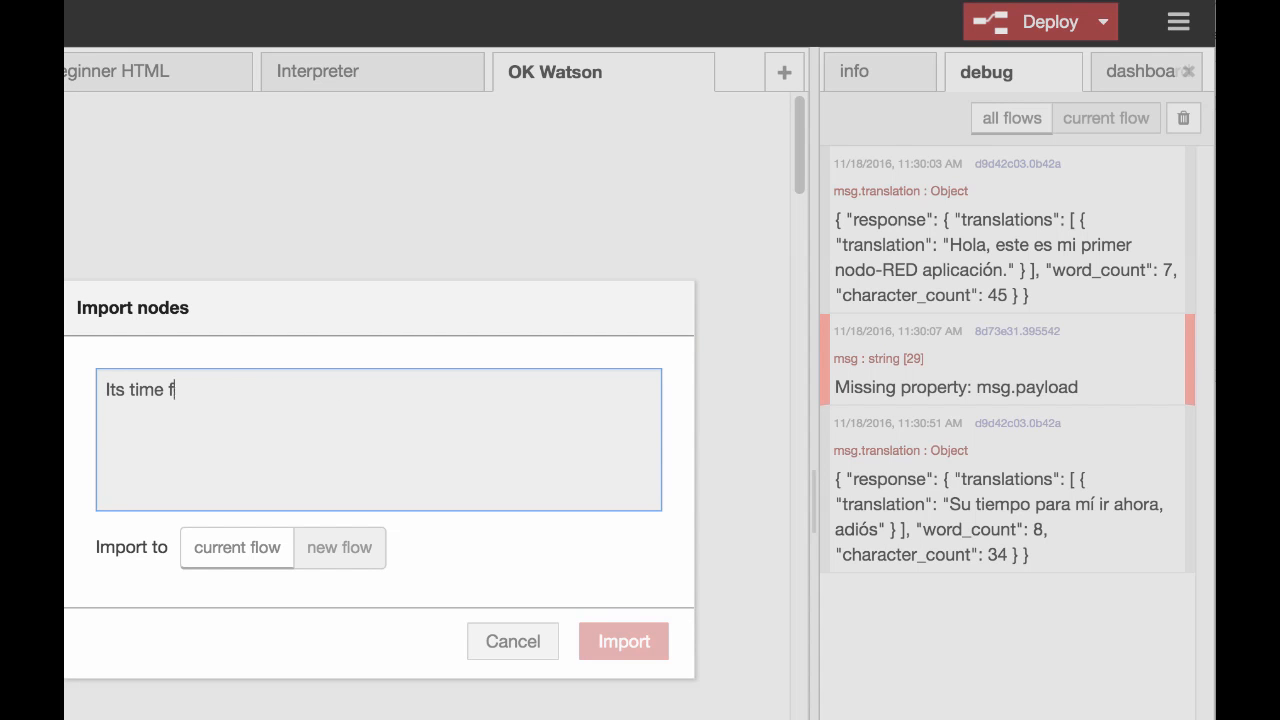
key(BackSpace)
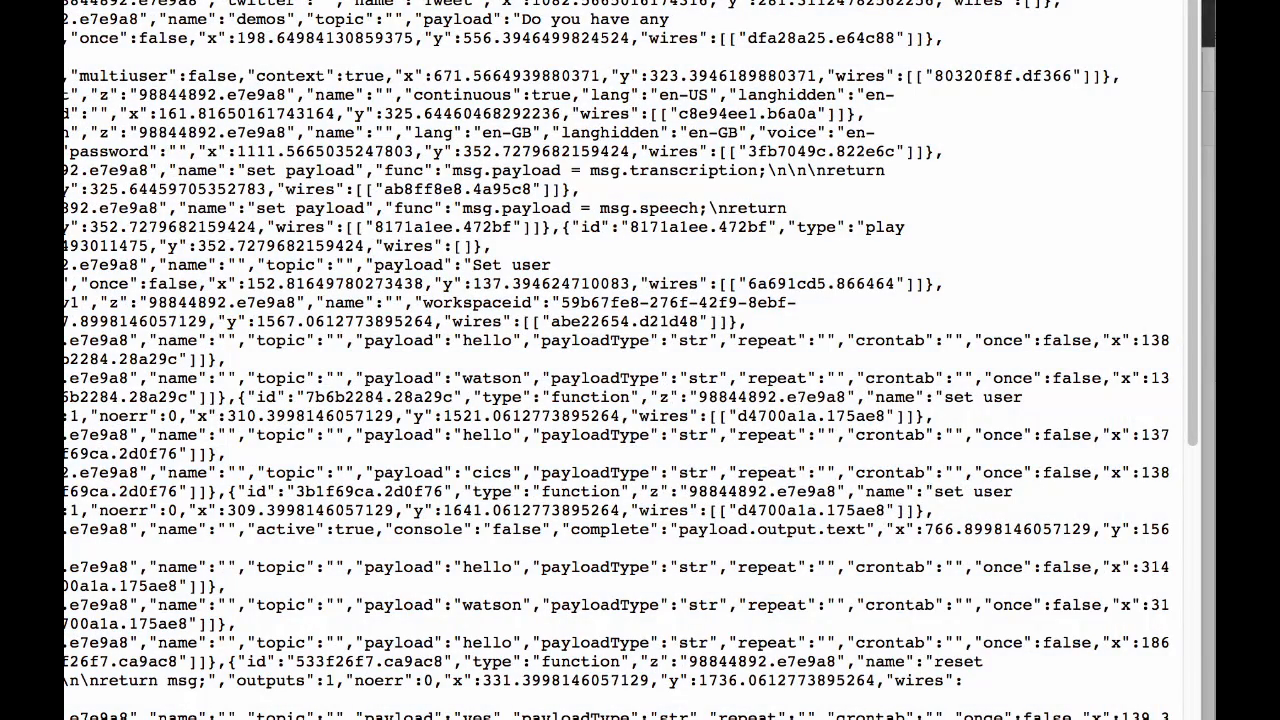
Copy the entire flow JSON from its source text and import it into the current OK Watson flow
key(super+a)
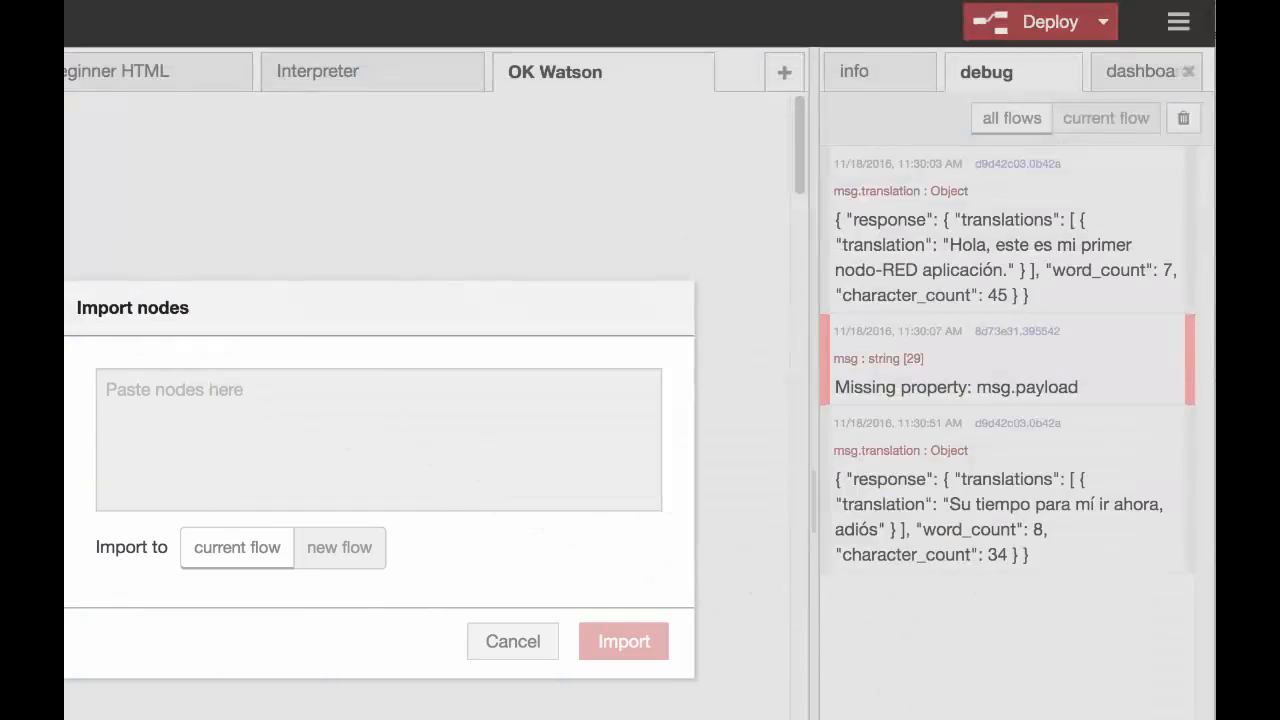
click(120, 389)
key(super+v)
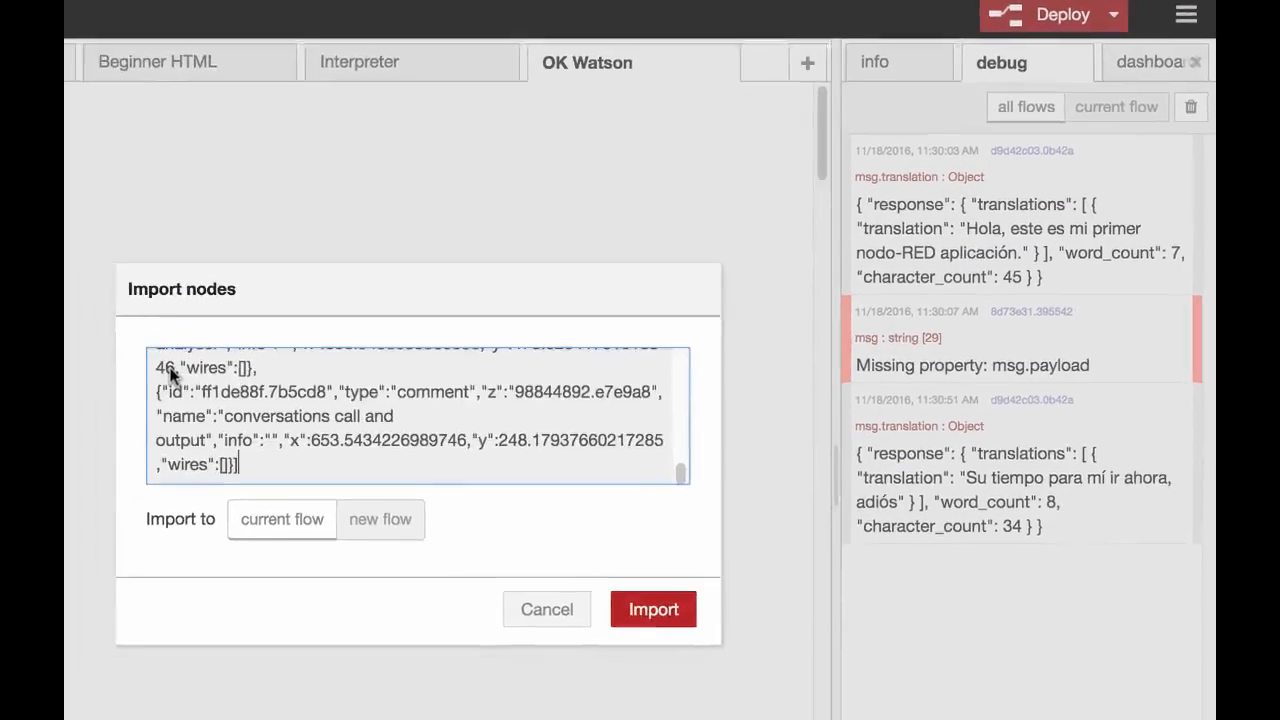
click(653, 609)
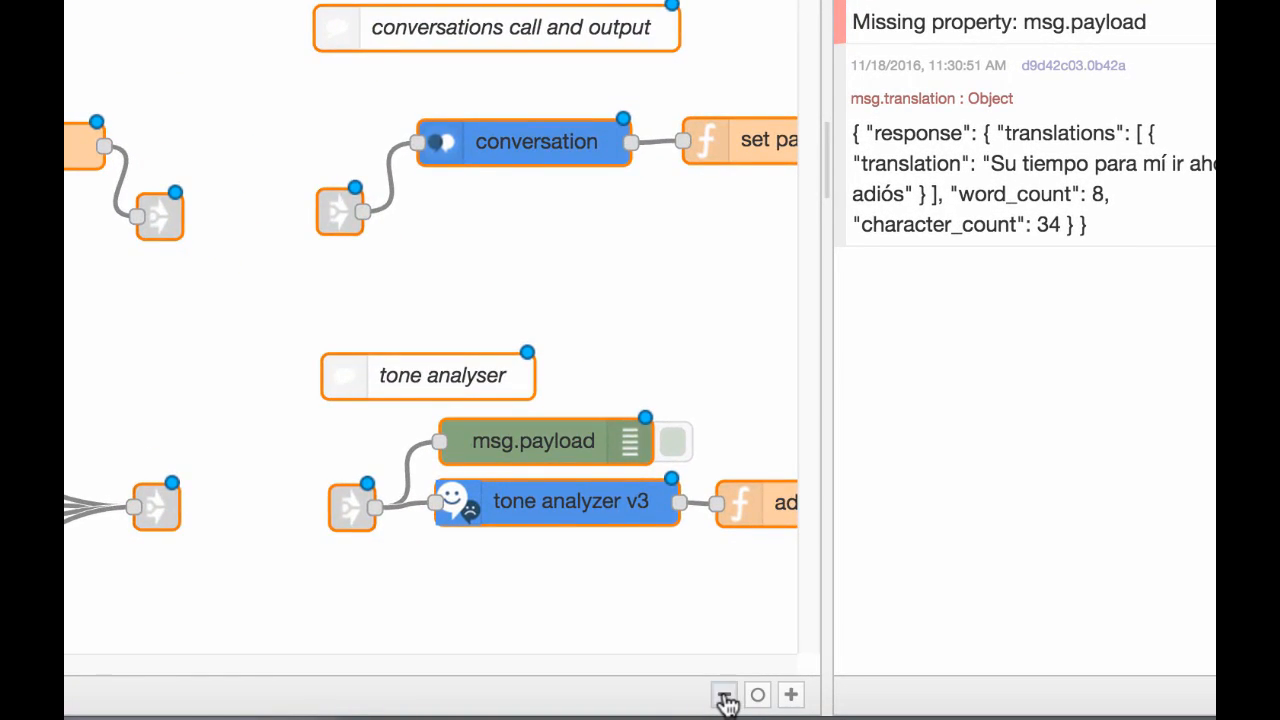
Examine the imported flow's overall layout and the virtual wires of the test txt in and speech in link nodes
click(725, 695)
click(725, 695)
click(725, 695)
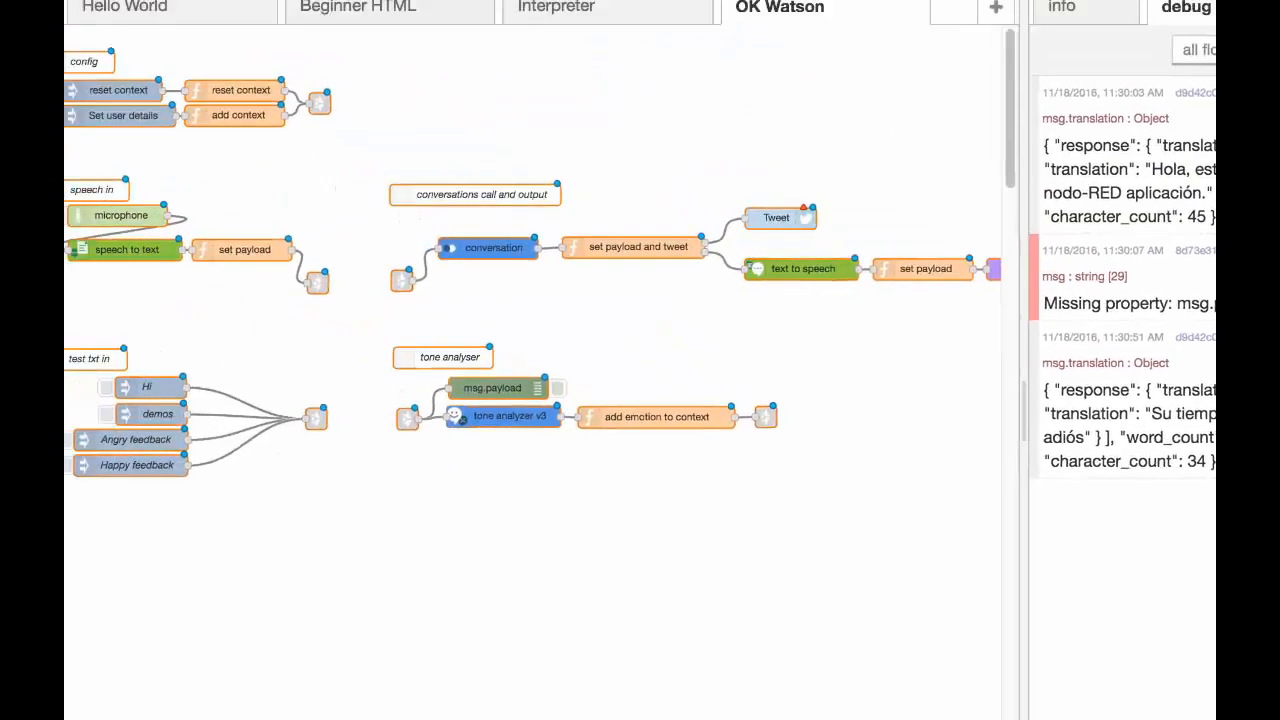
key(ctrl+minus)
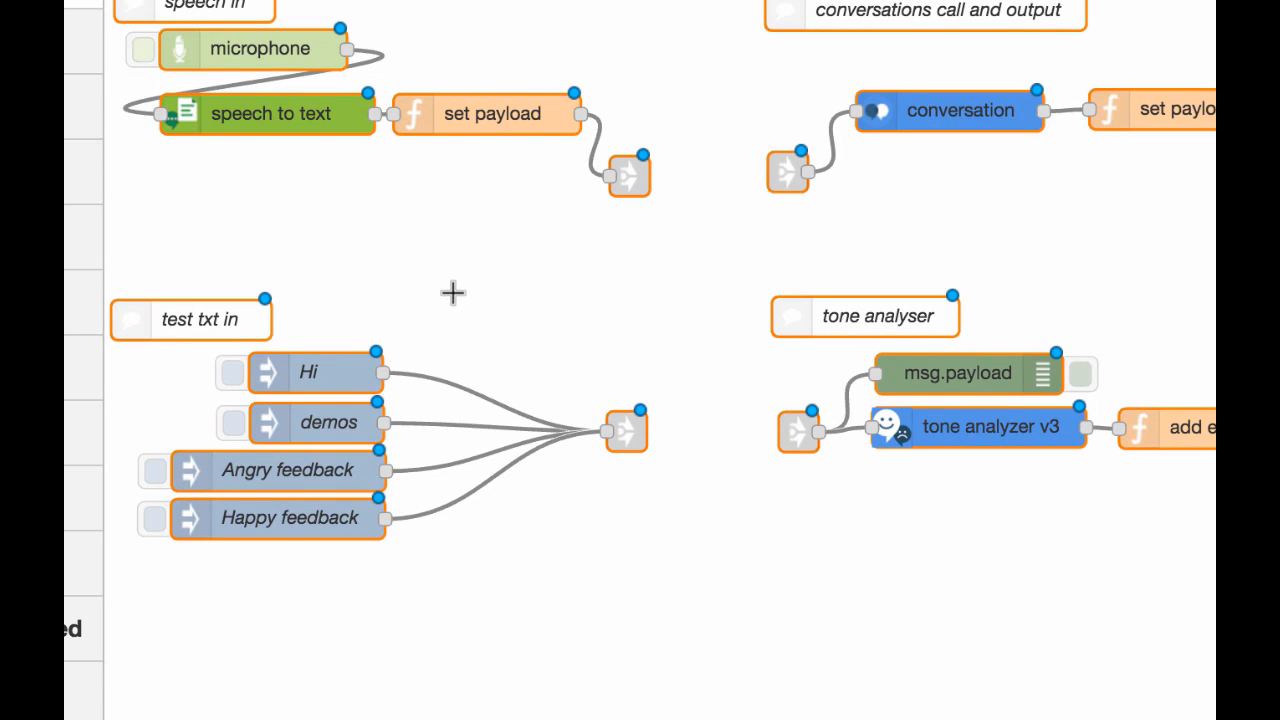
click(622, 447)
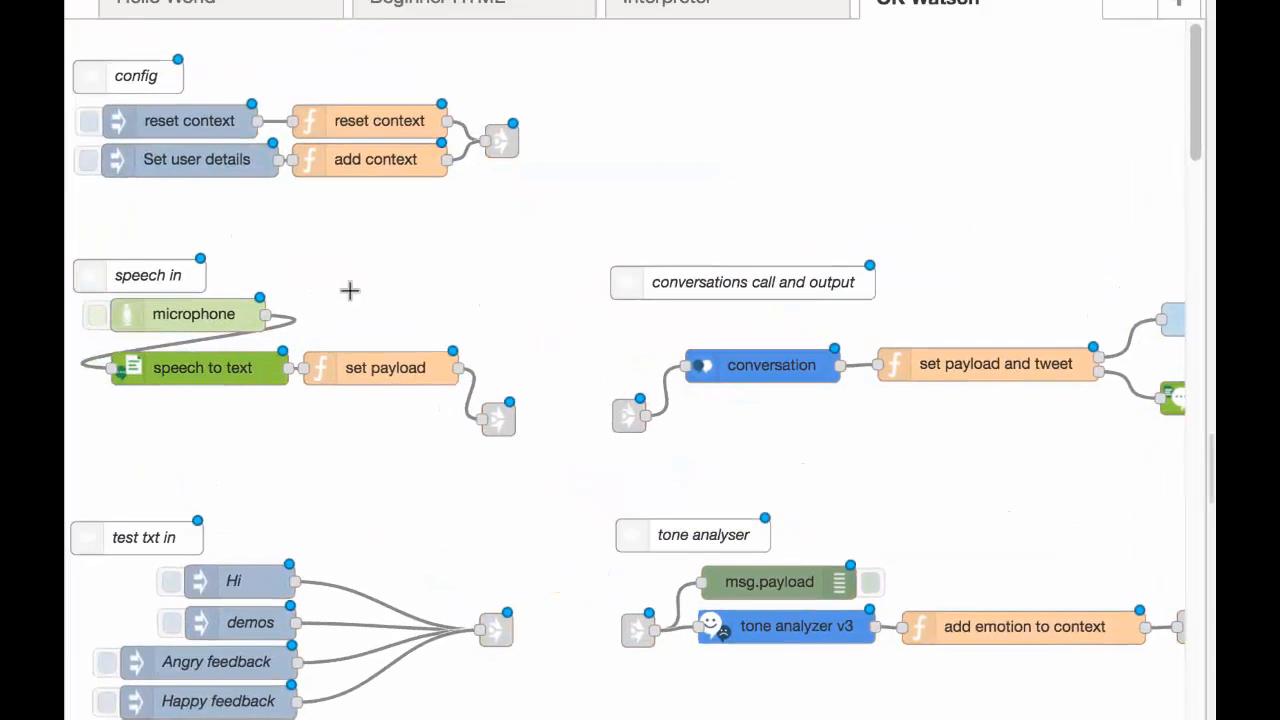
click(523, 440)
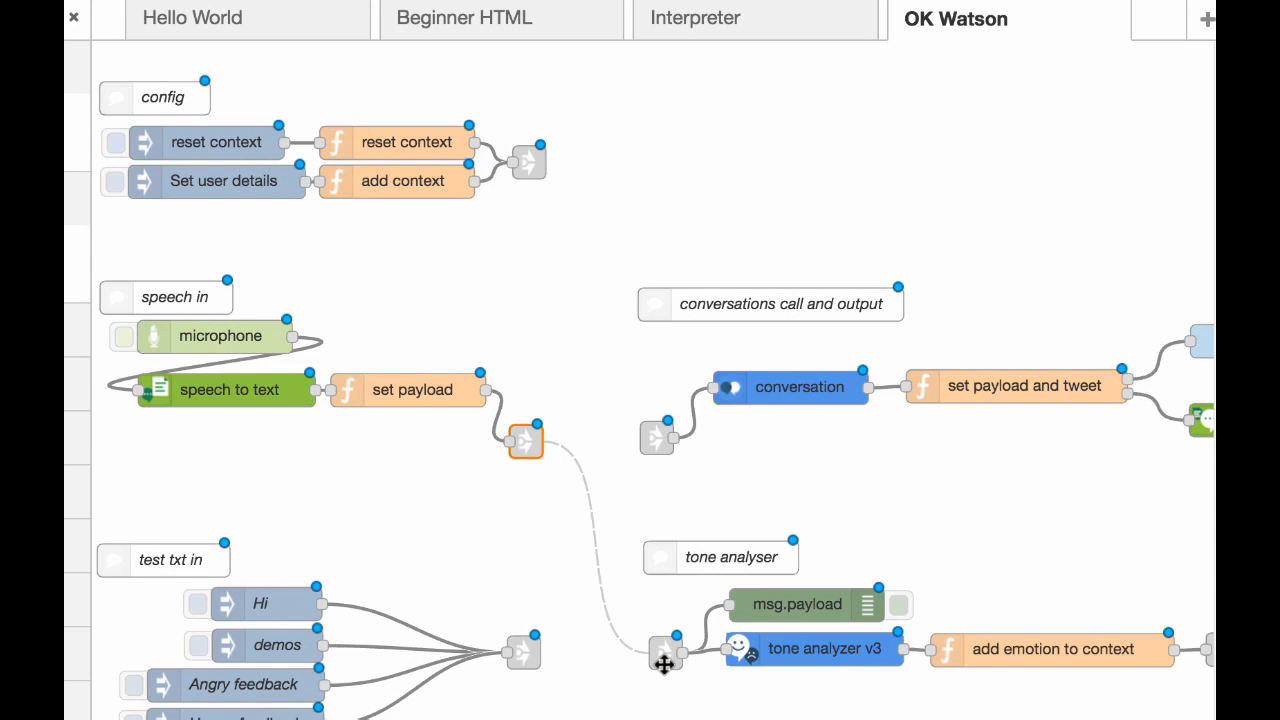
Set the speech to text node's language to US English and apply the node settings
double_click(234, 391)
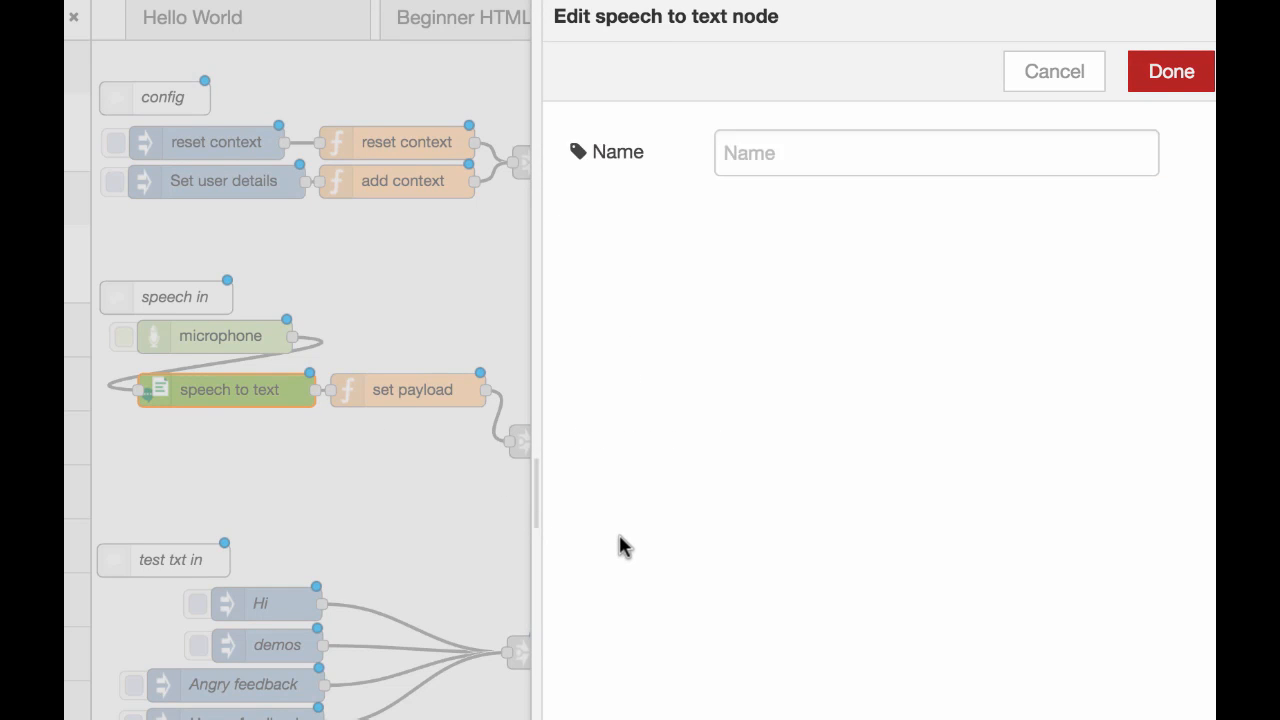
click(862, 228)
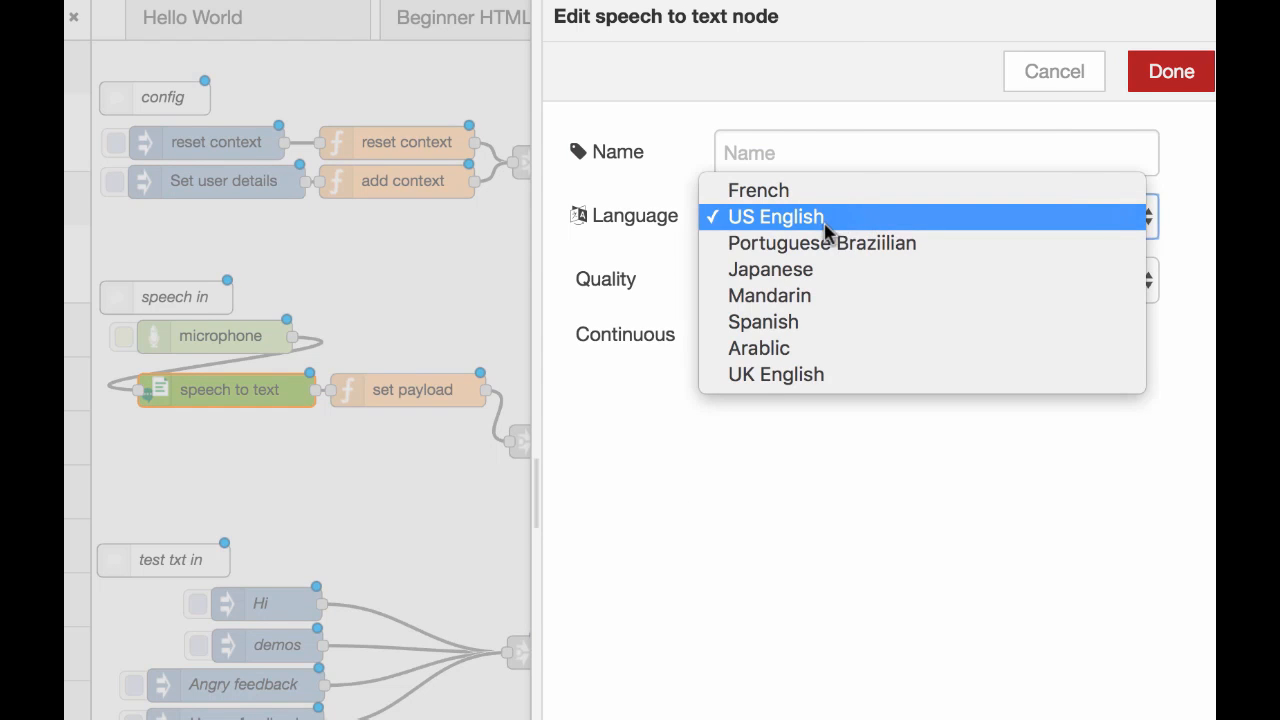
click(826, 224)
click(1165, 82)
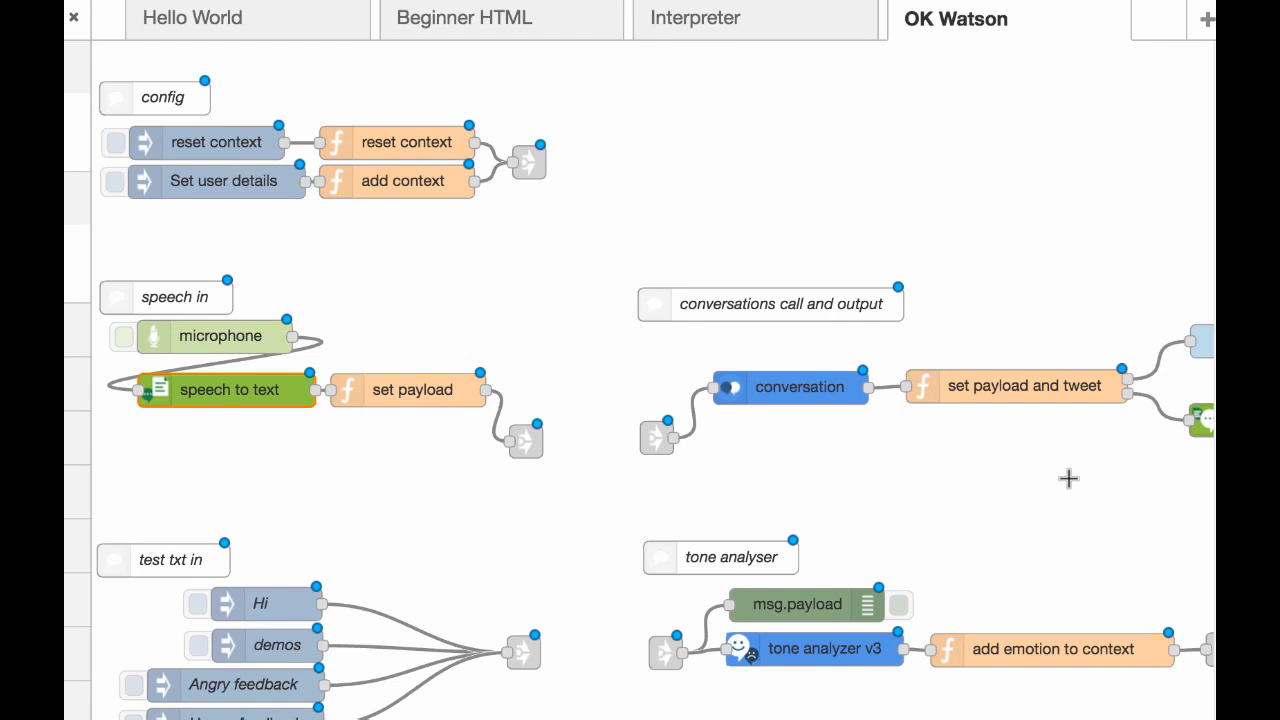
Review the tone analyzer v3 node's settings and its available Tones options, closing it without changes
double_click(805, 648)
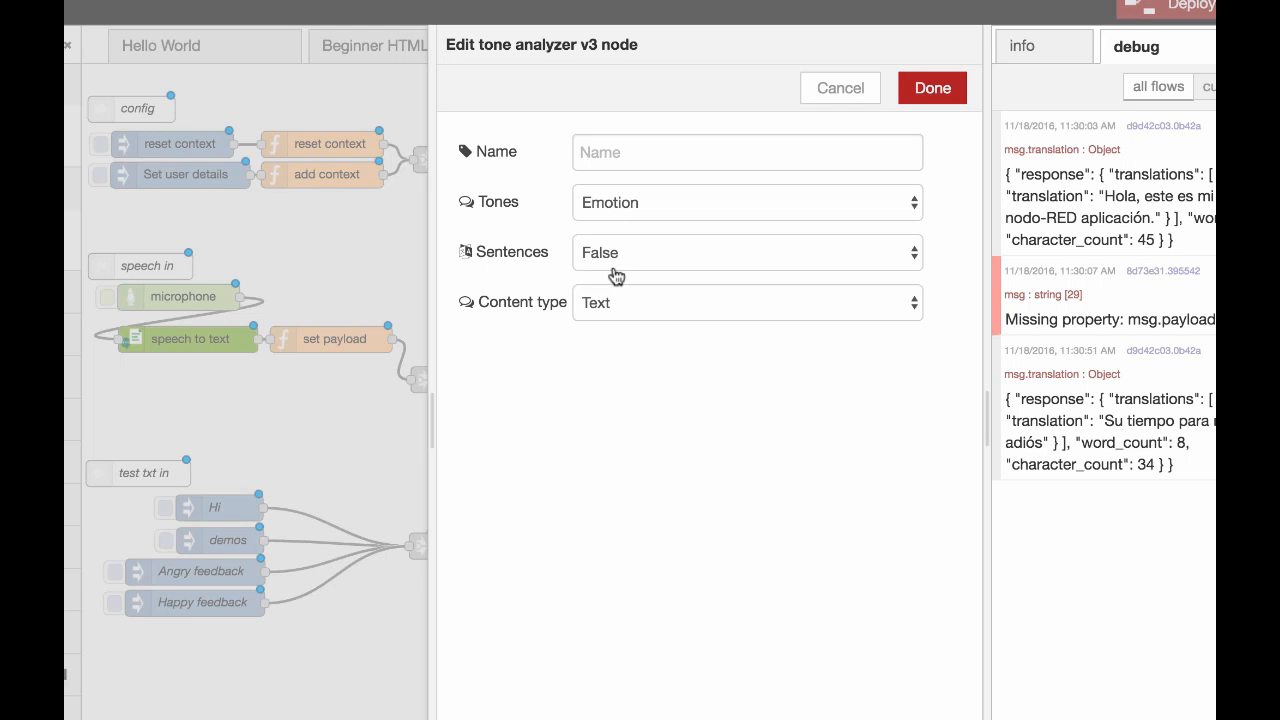
click(680, 205)
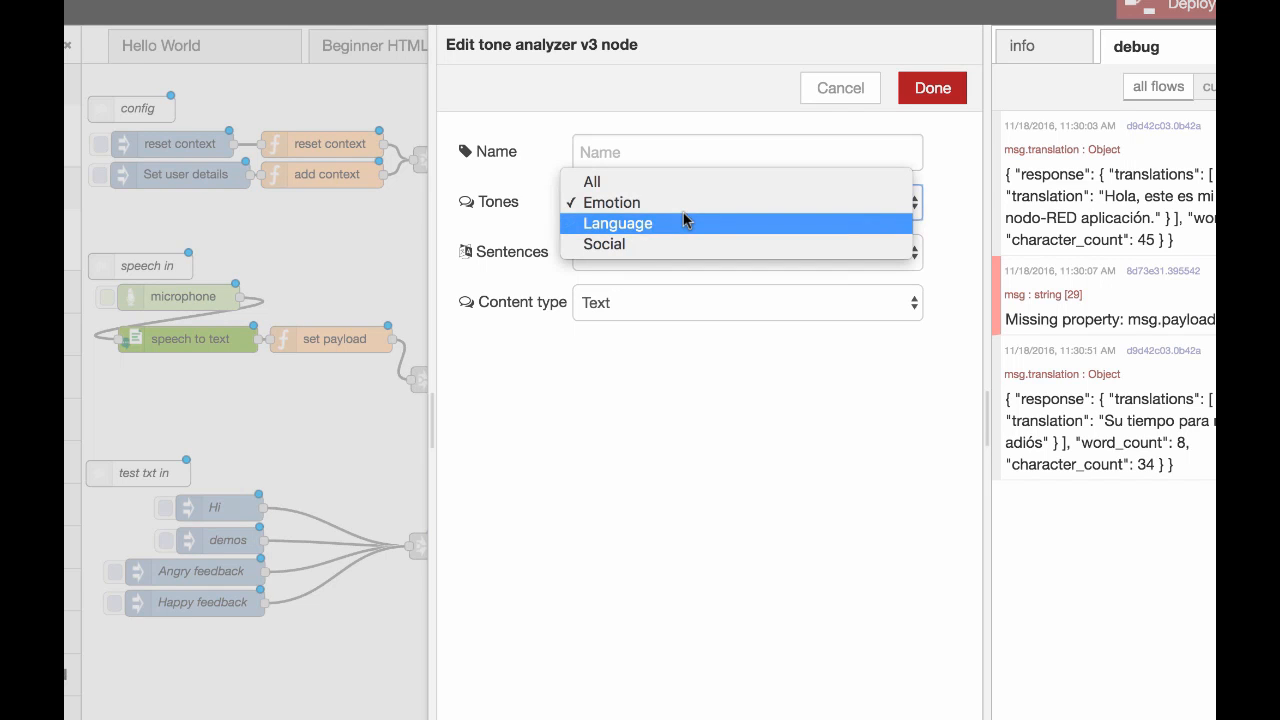
click(744, 106)
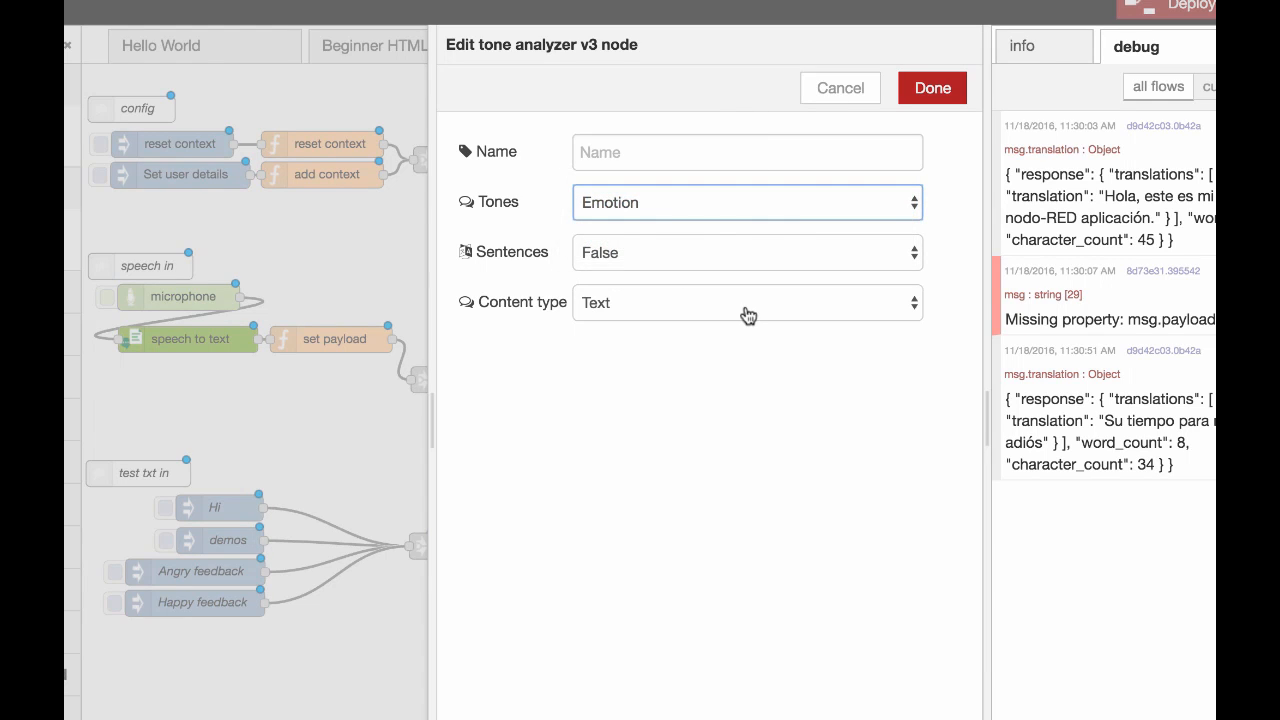
click(832, 84)
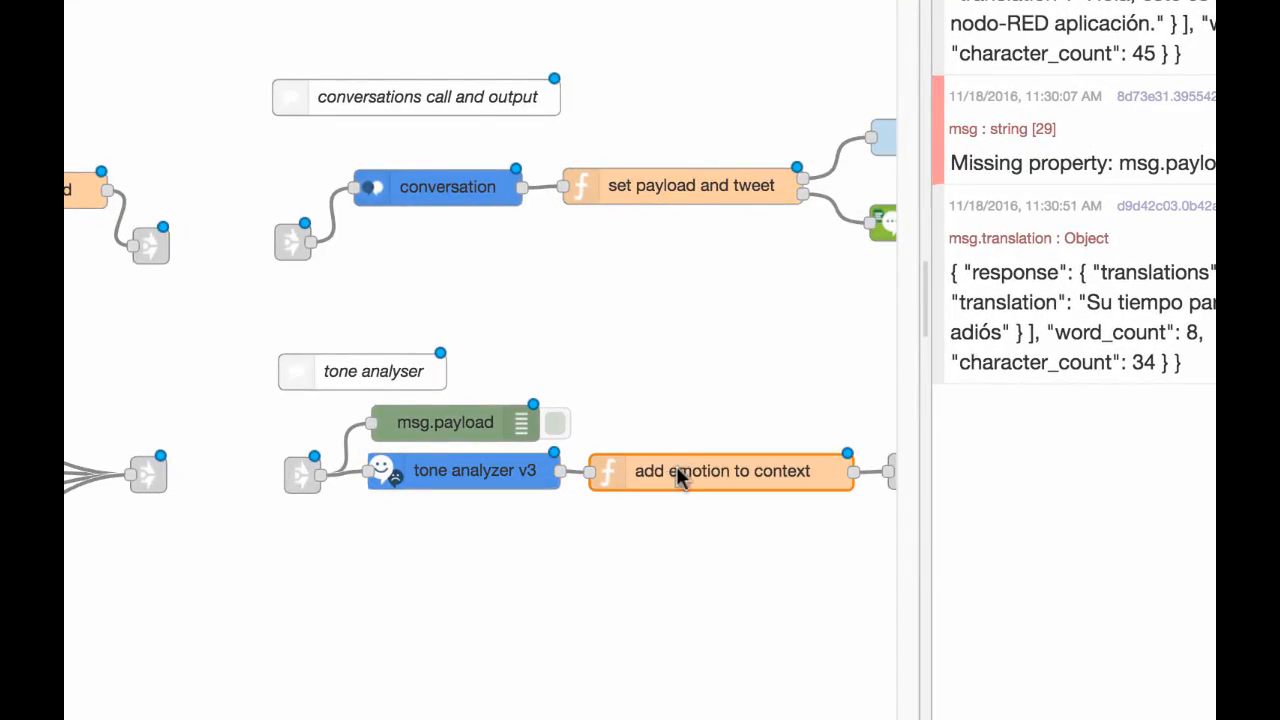
Read through the code of the add emotion to context function, including its additional_context assignment, and close it without changes
double_click(705, 487)
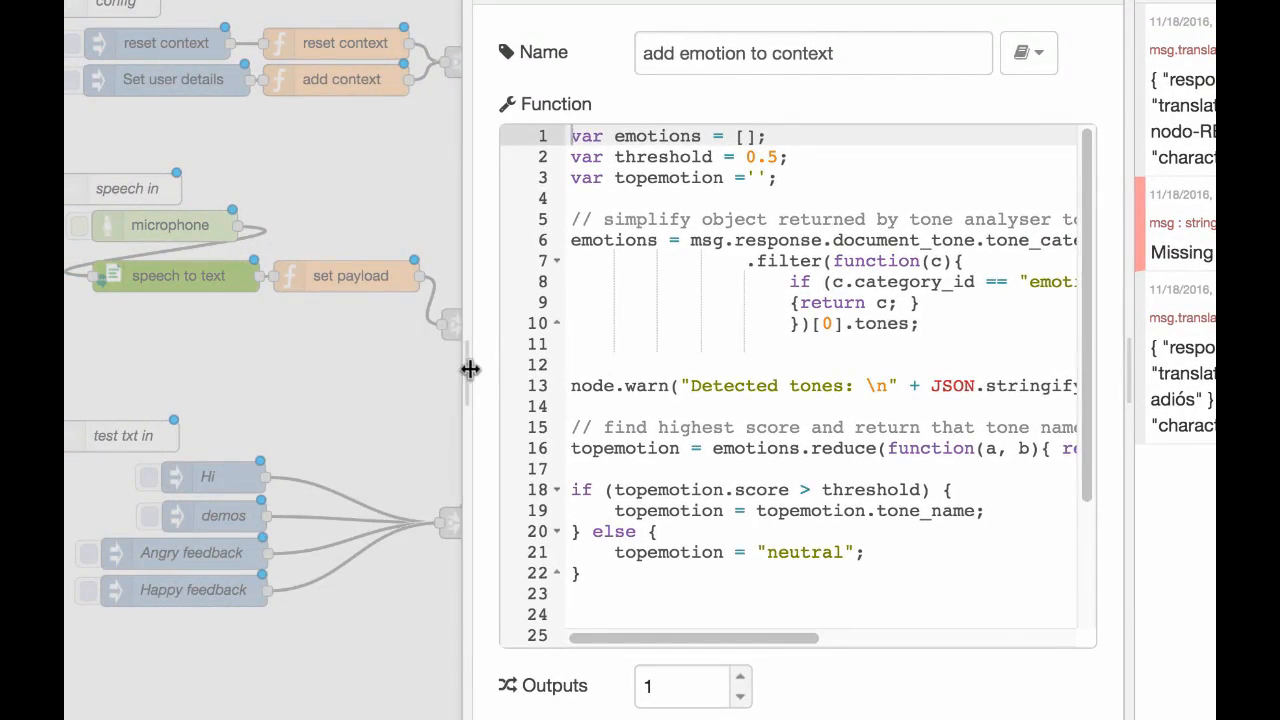
drag(468, 367, 64, 392)
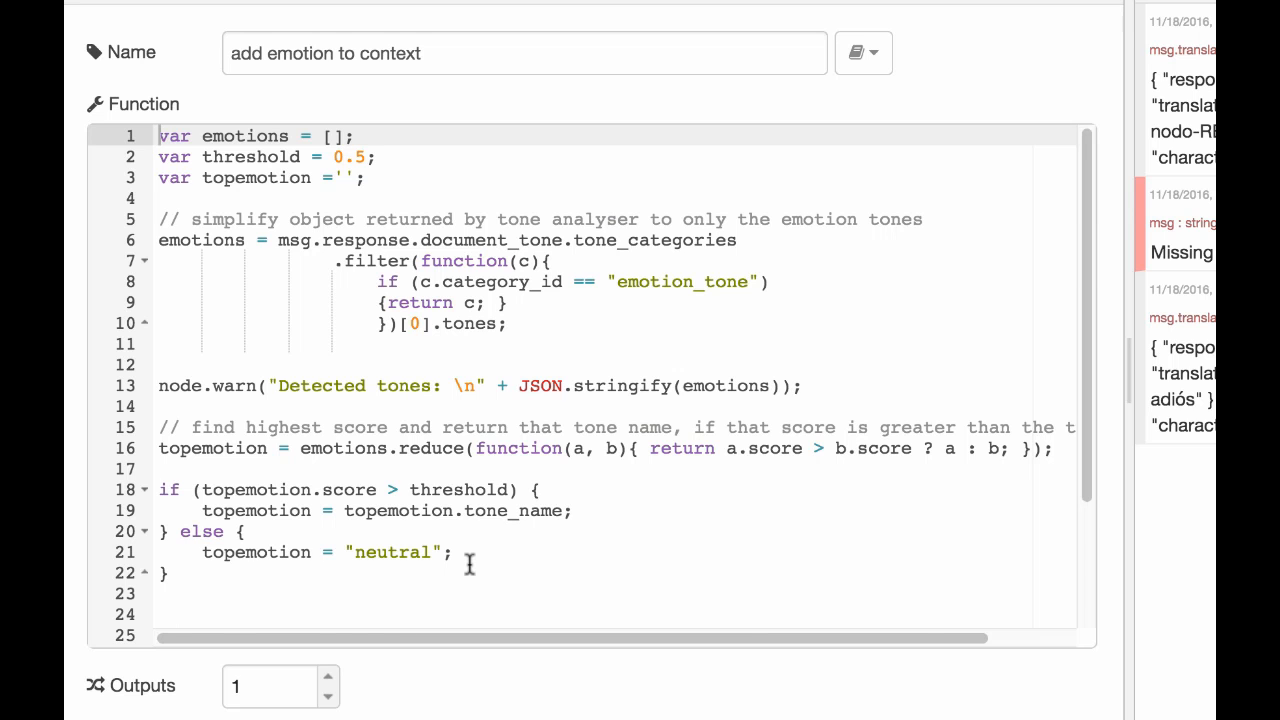
drag(1086, 450, 1090, 576)
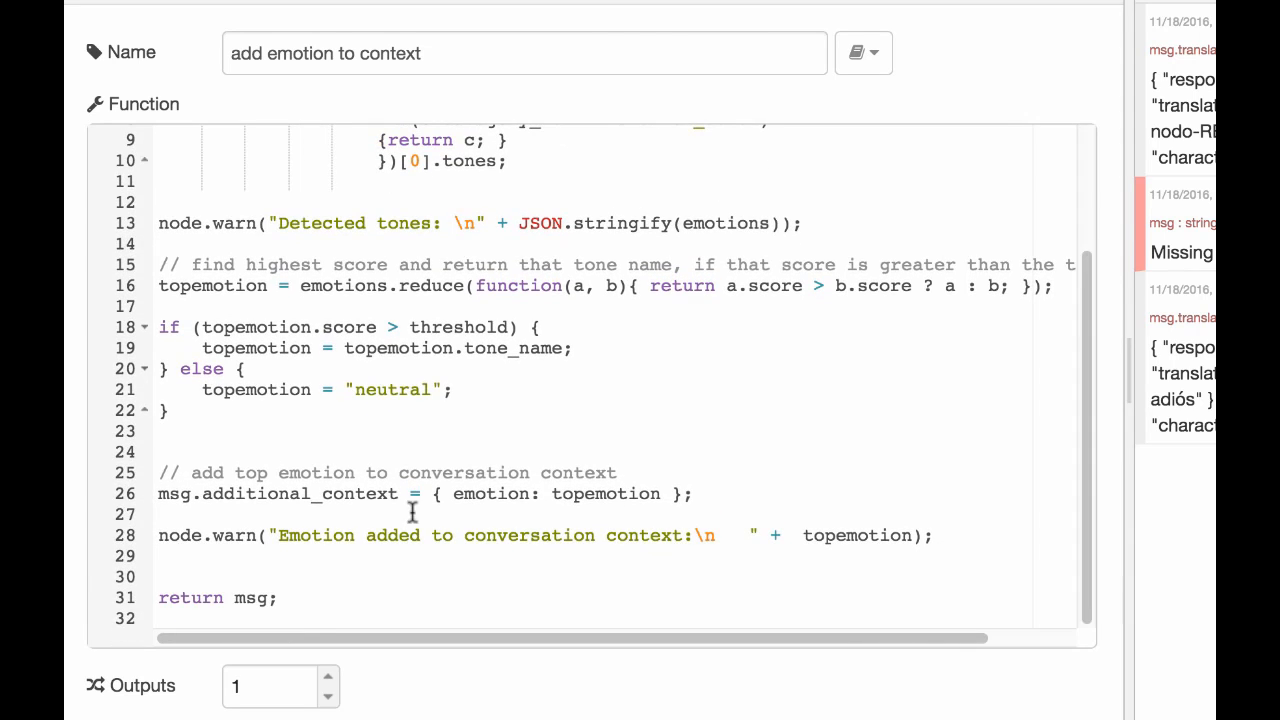
drag(398, 494, 202, 492)
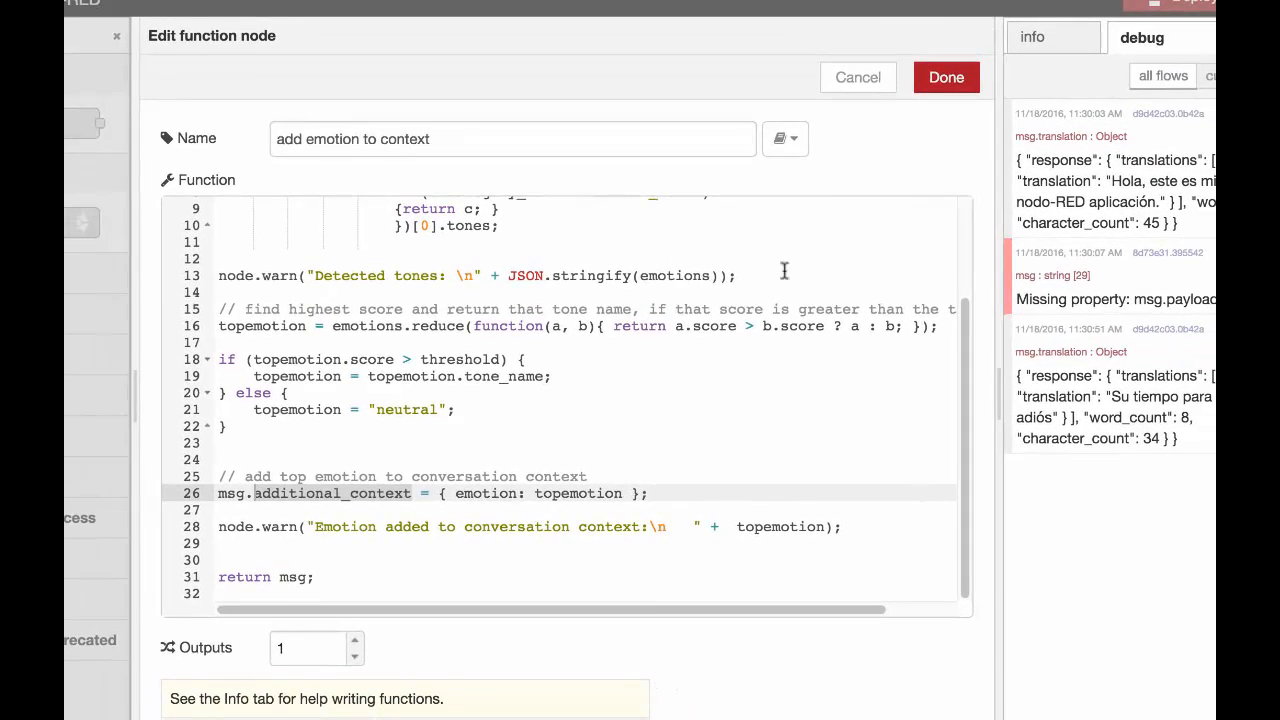
click(868, 79)
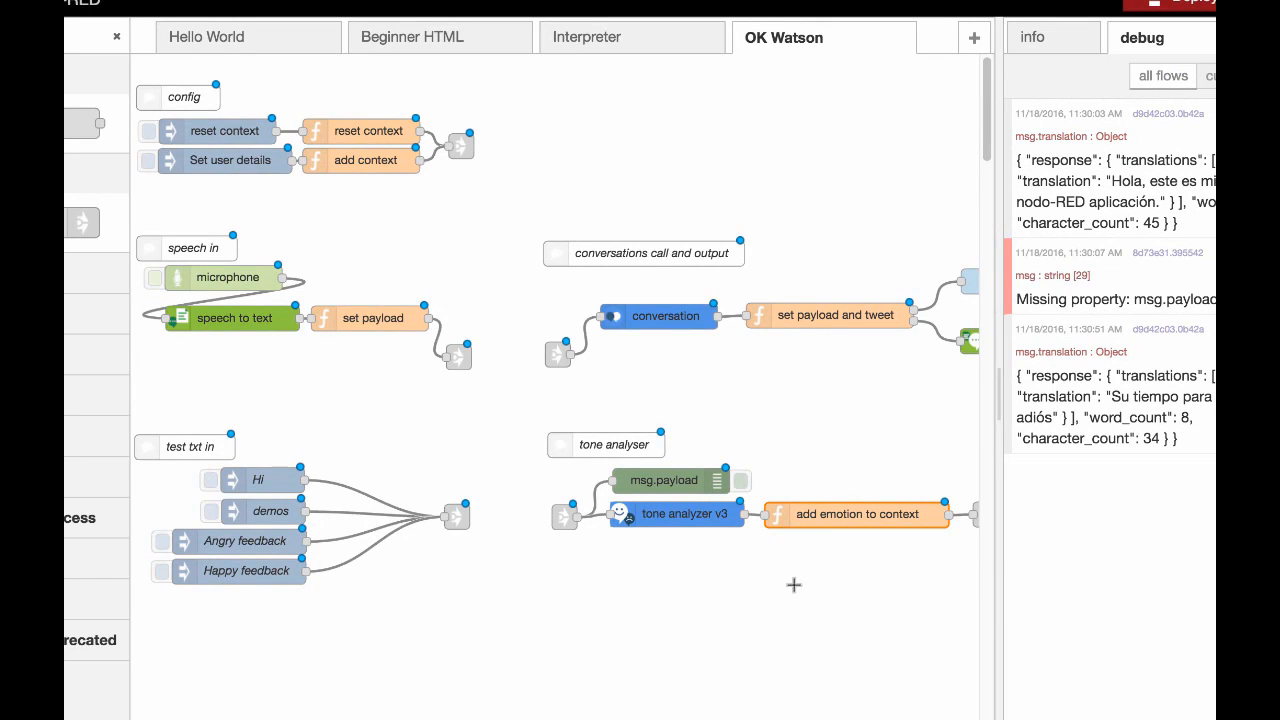
Read the conversation node's usage information down to the msg.additional_context input property
click(666, 318)
click(1066, 44)
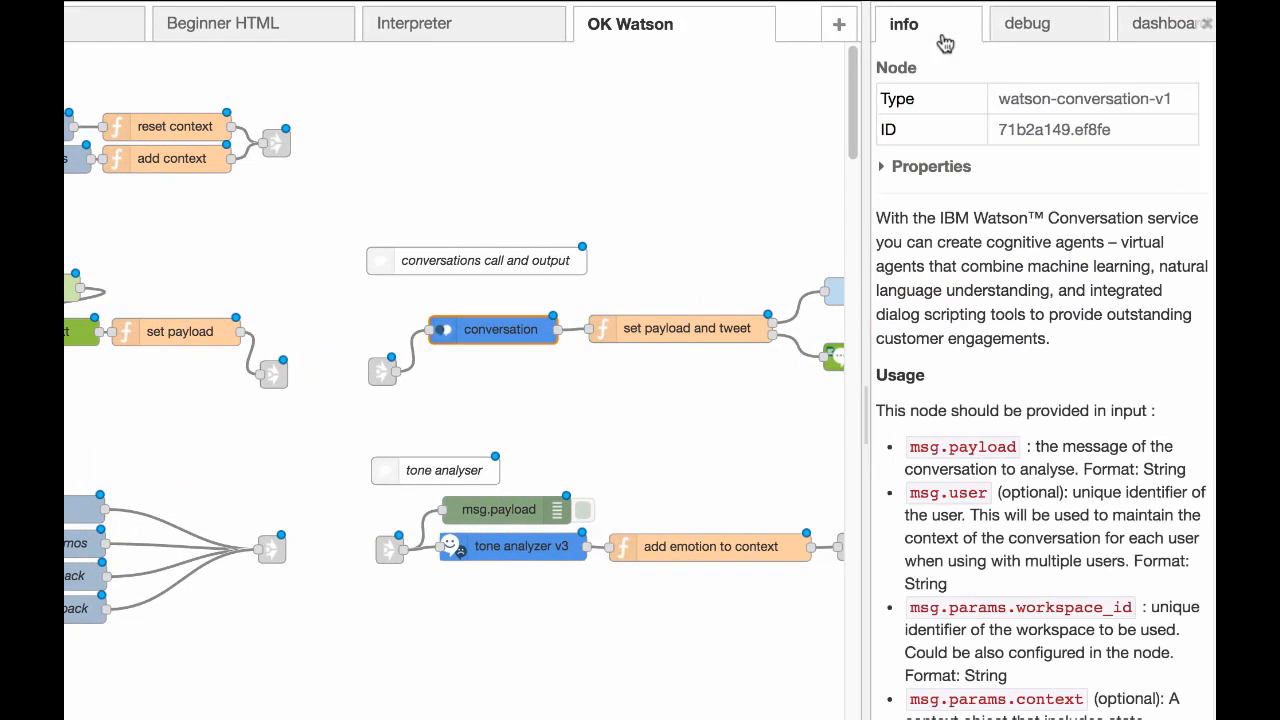
scroll(1025, 605, down, 5)
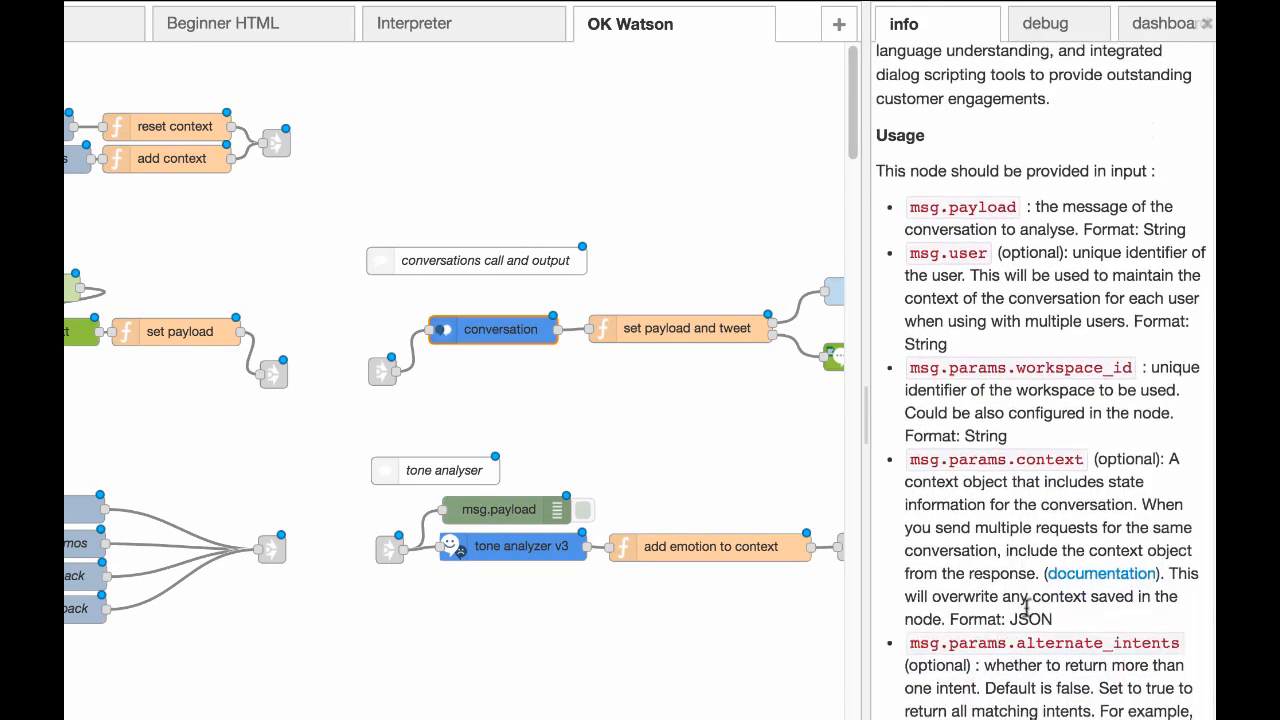
scroll(1025, 605, down, 5)
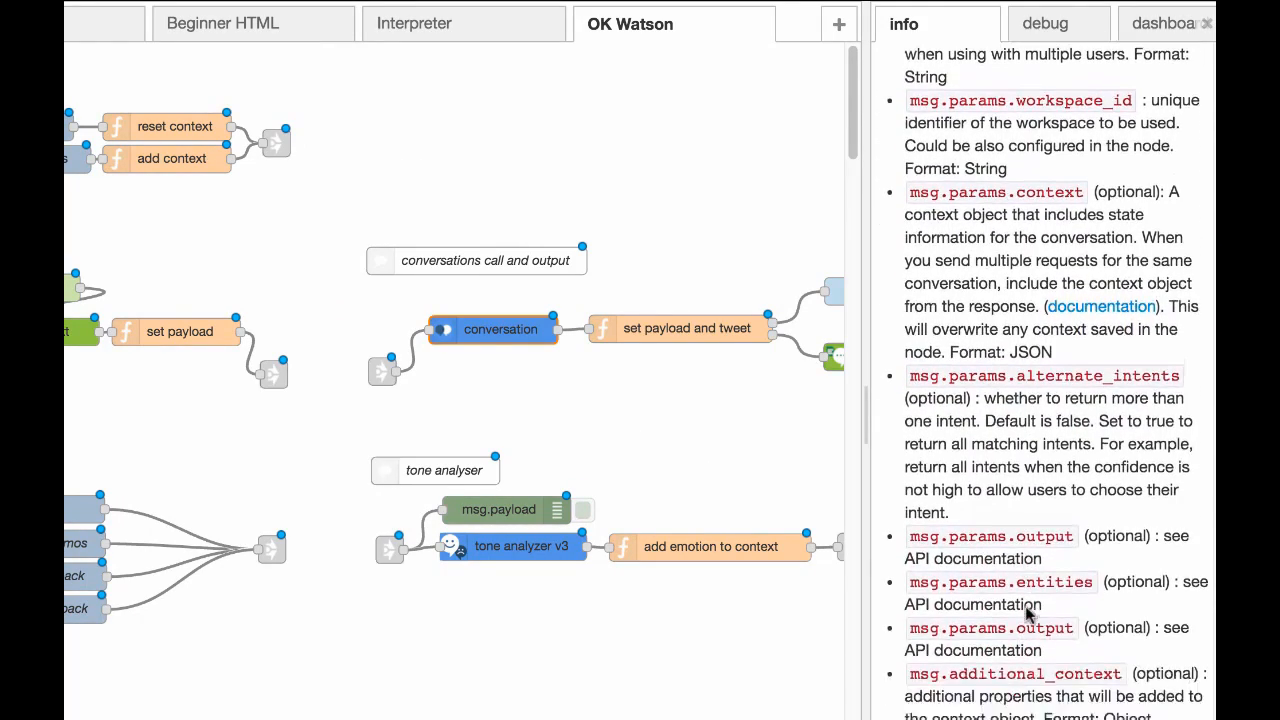
scroll(1030, 615, down, 4)
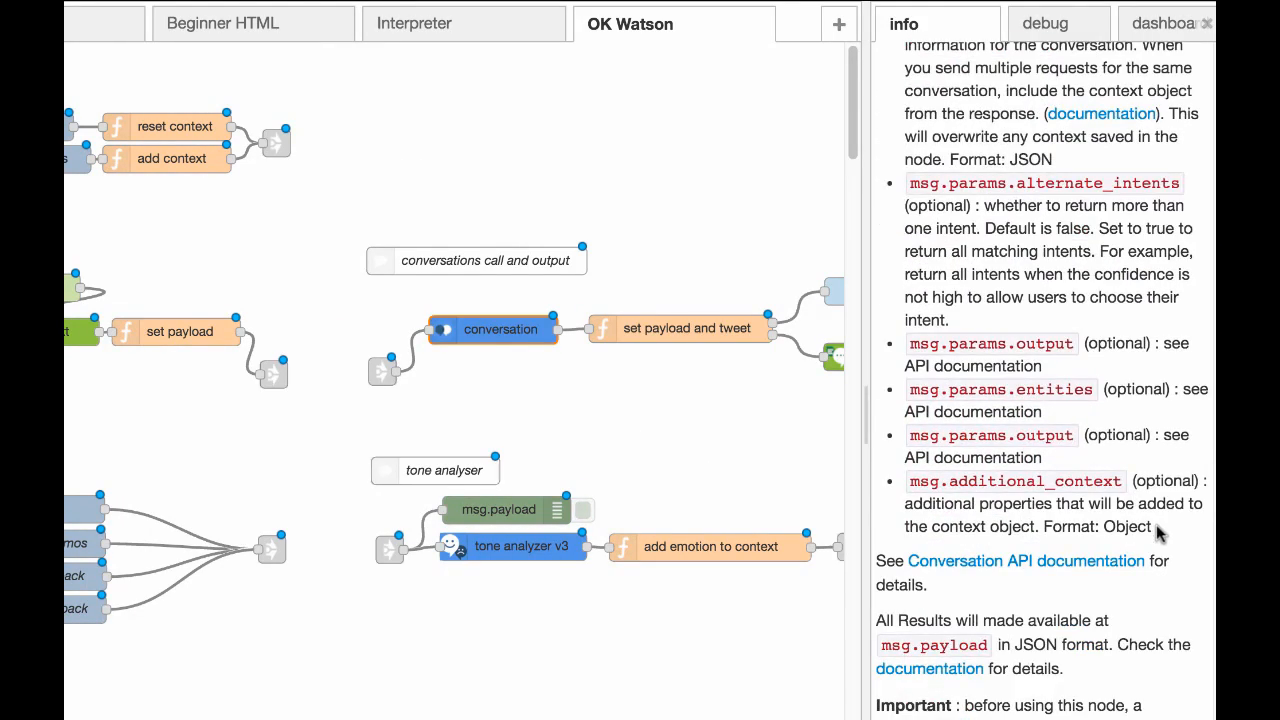
drag(1157, 533, 907, 478)
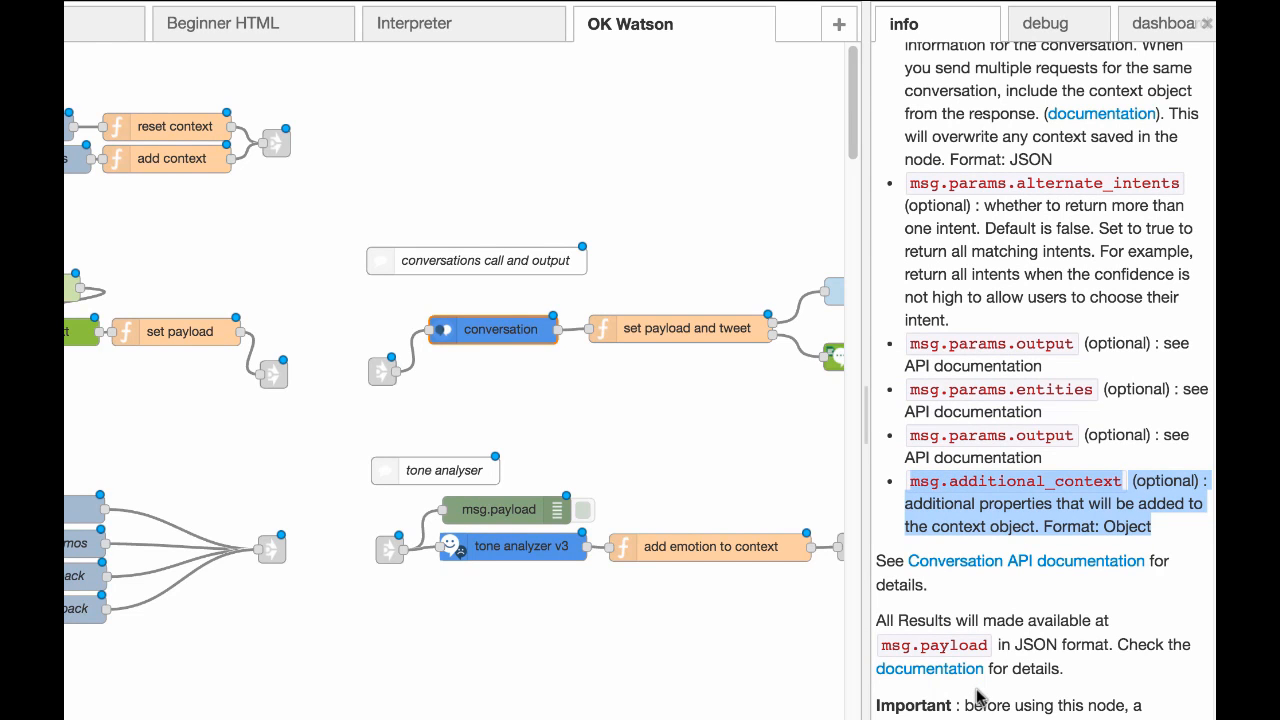
Examine where the link node after add emotion to context leads and the nodes following the conversation node
scroll(500, 400, right, 2)
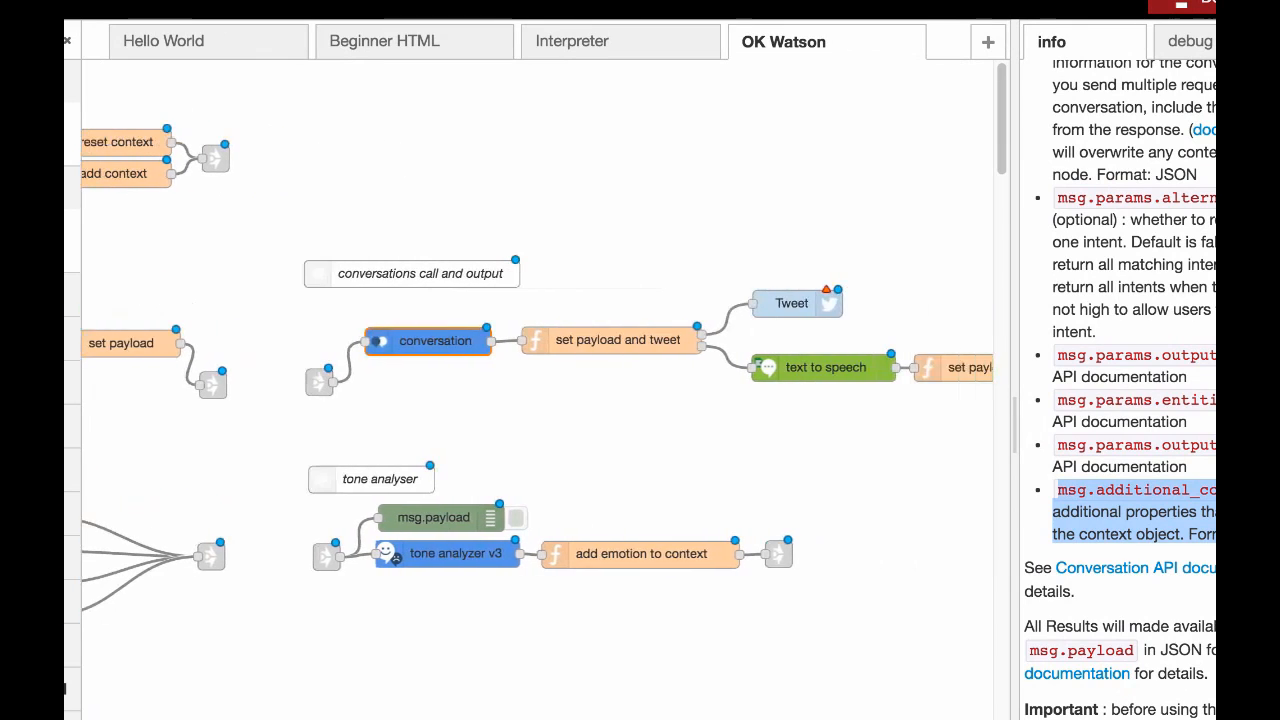
click(778, 553)
scroll(778, 553, right, 3)
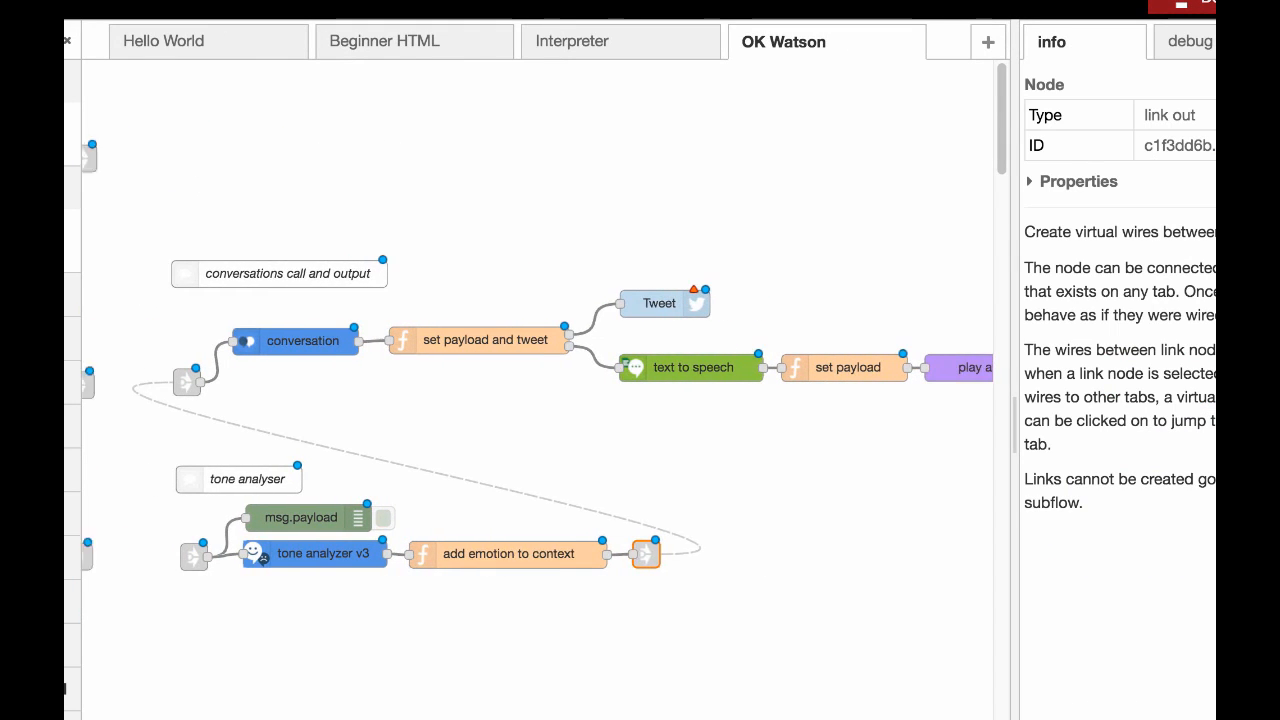
Open the conversation node's settings, switch to IBM Watson Conversation and copy the Workspace ID from the starter-conversation-OK-Watson workspace details
scroll(535, 400, right, 1)
double_click(271, 349)
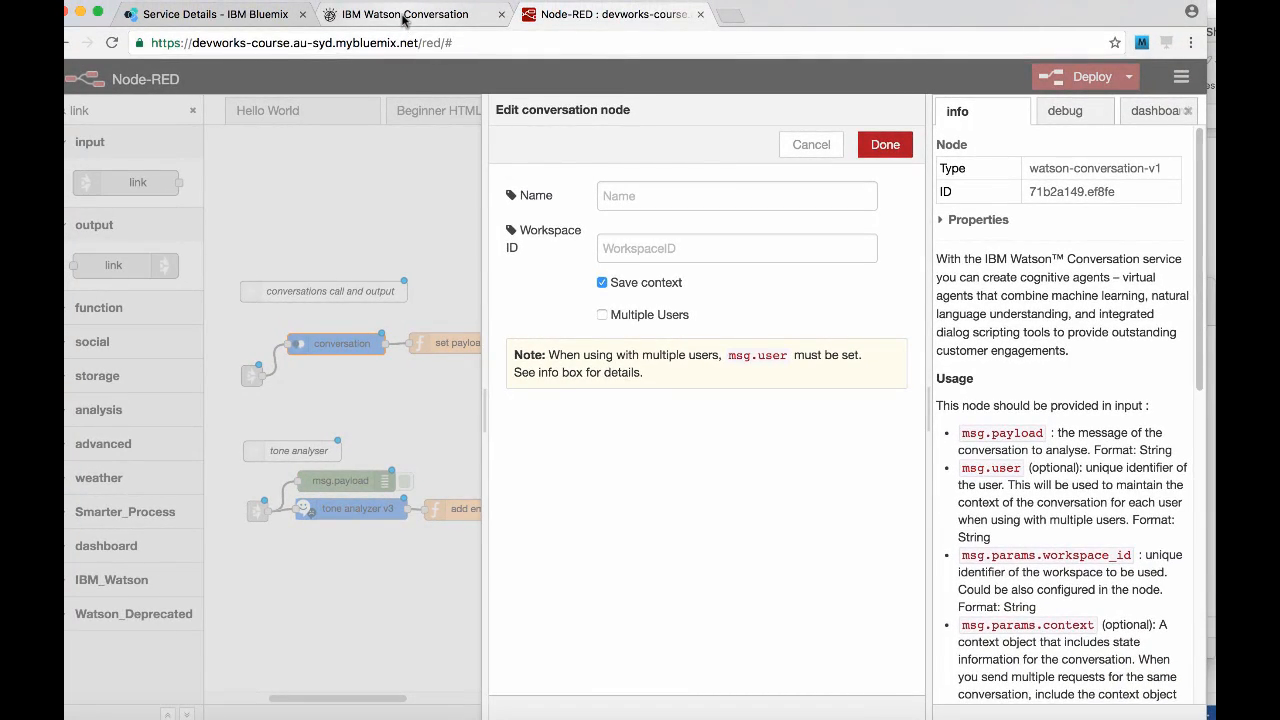
click(404, 16)
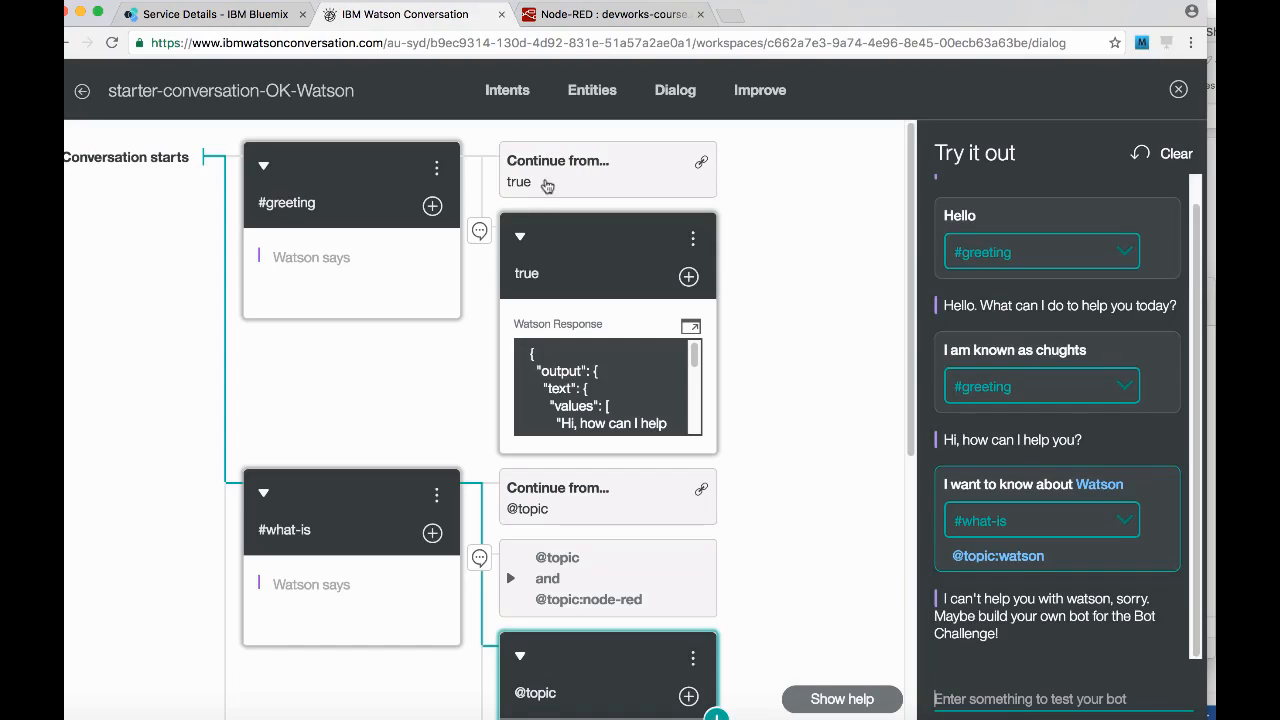
click(84, 92)
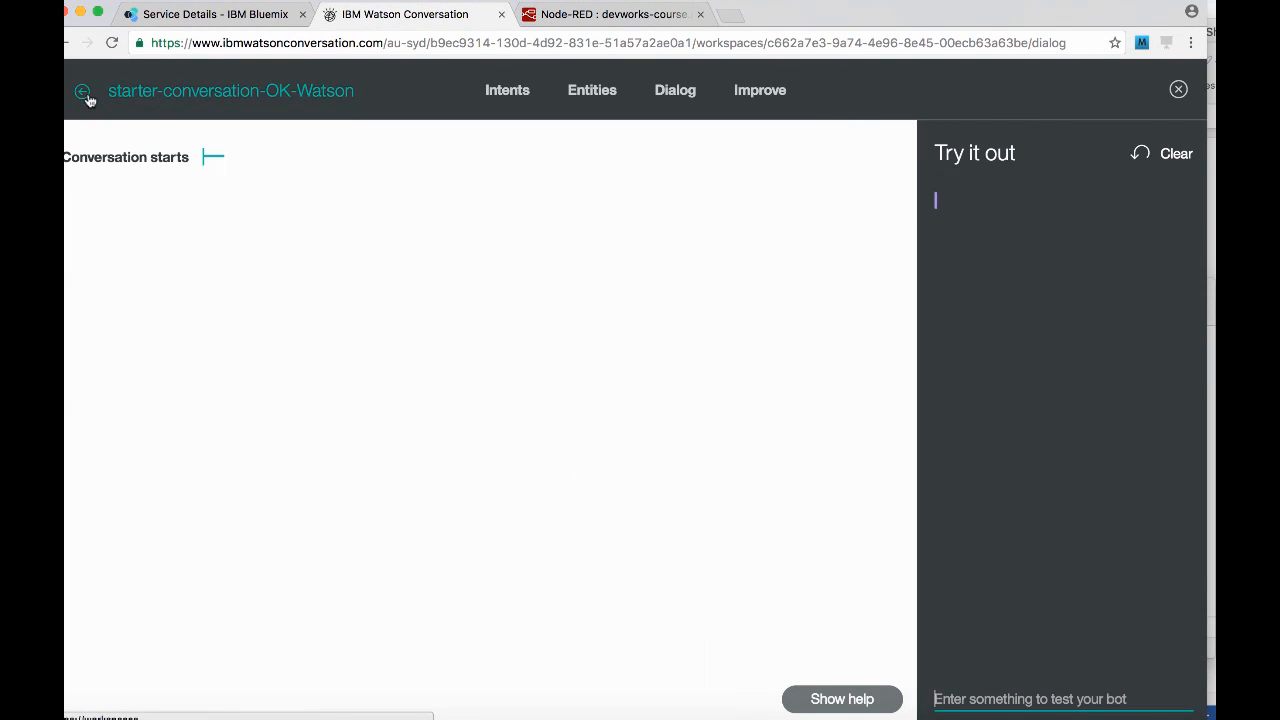
click(456, 225)
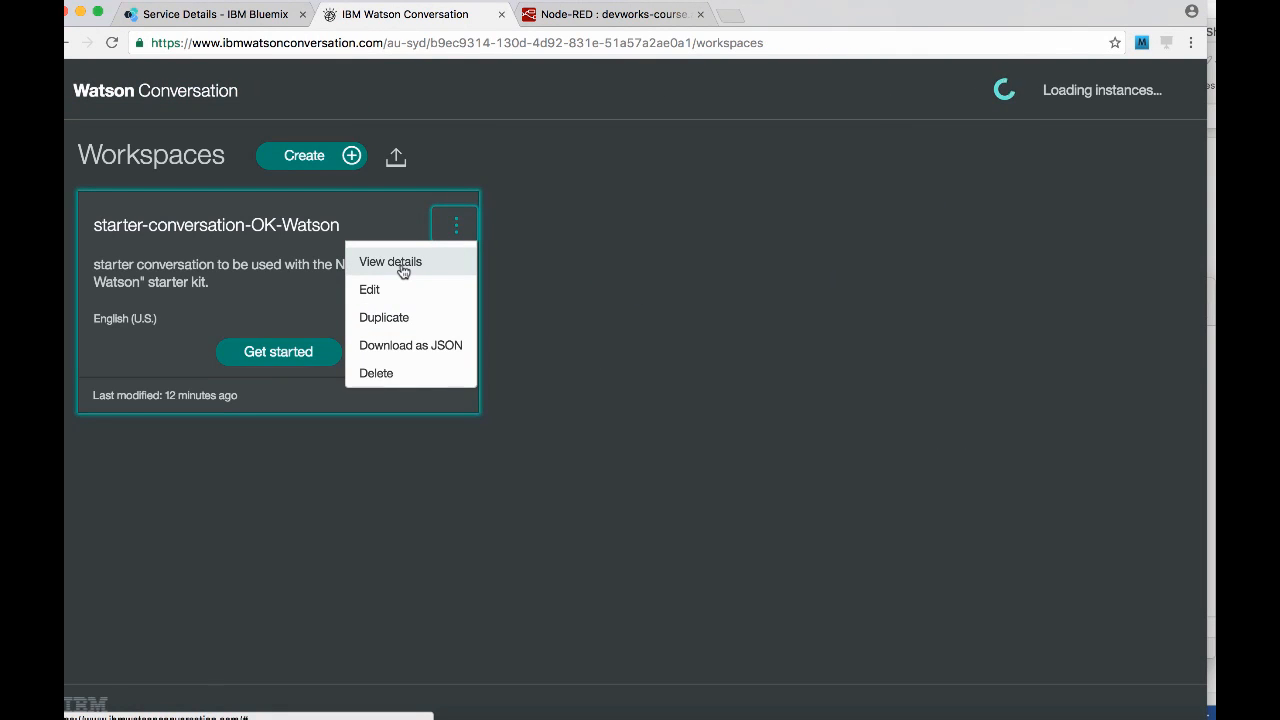
click(401, 263)
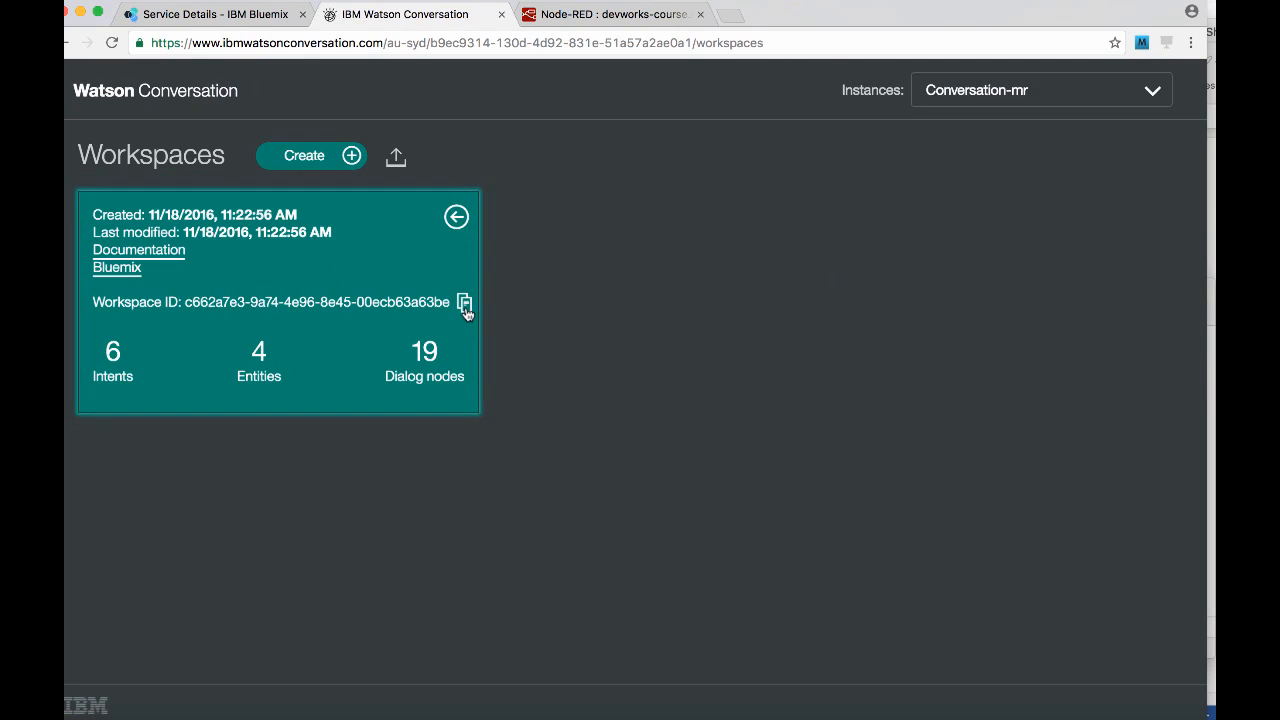
click(466, 307)
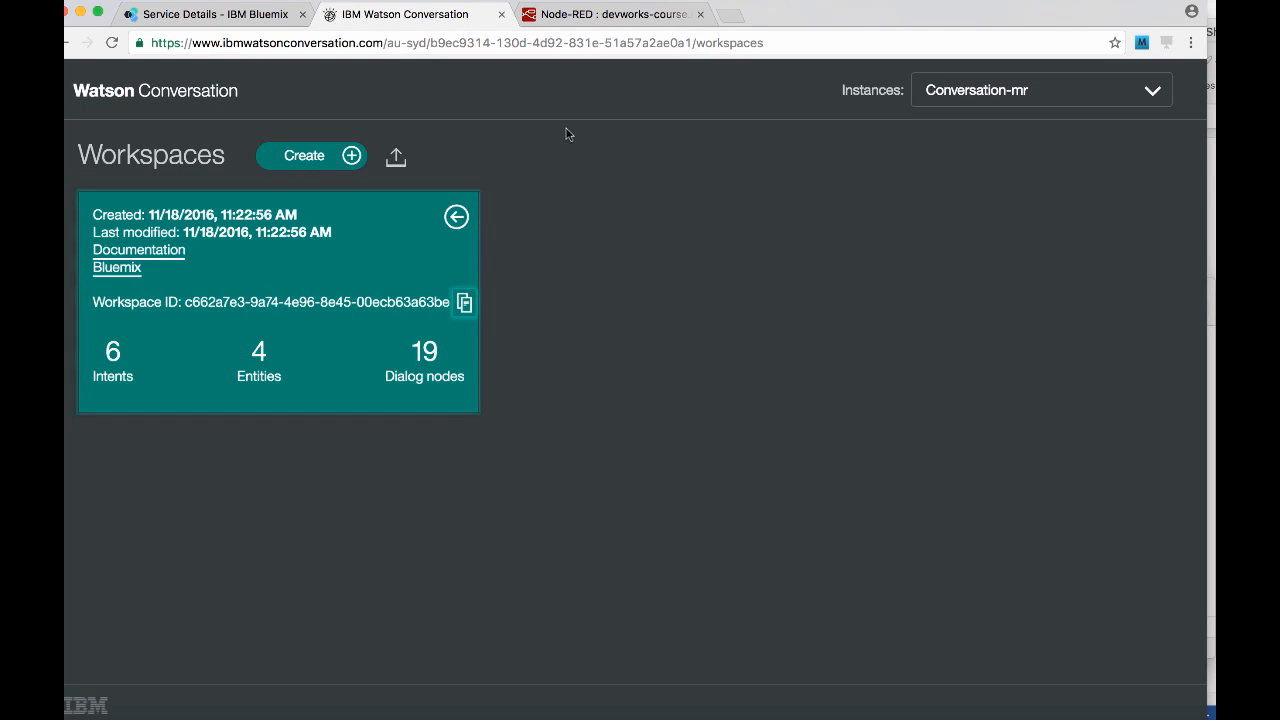
Back in Node-RED, paste the copied ID into the conversation node's Workspace ID and save the node
click(570, 14)
click(614, 250)
key(super+v)
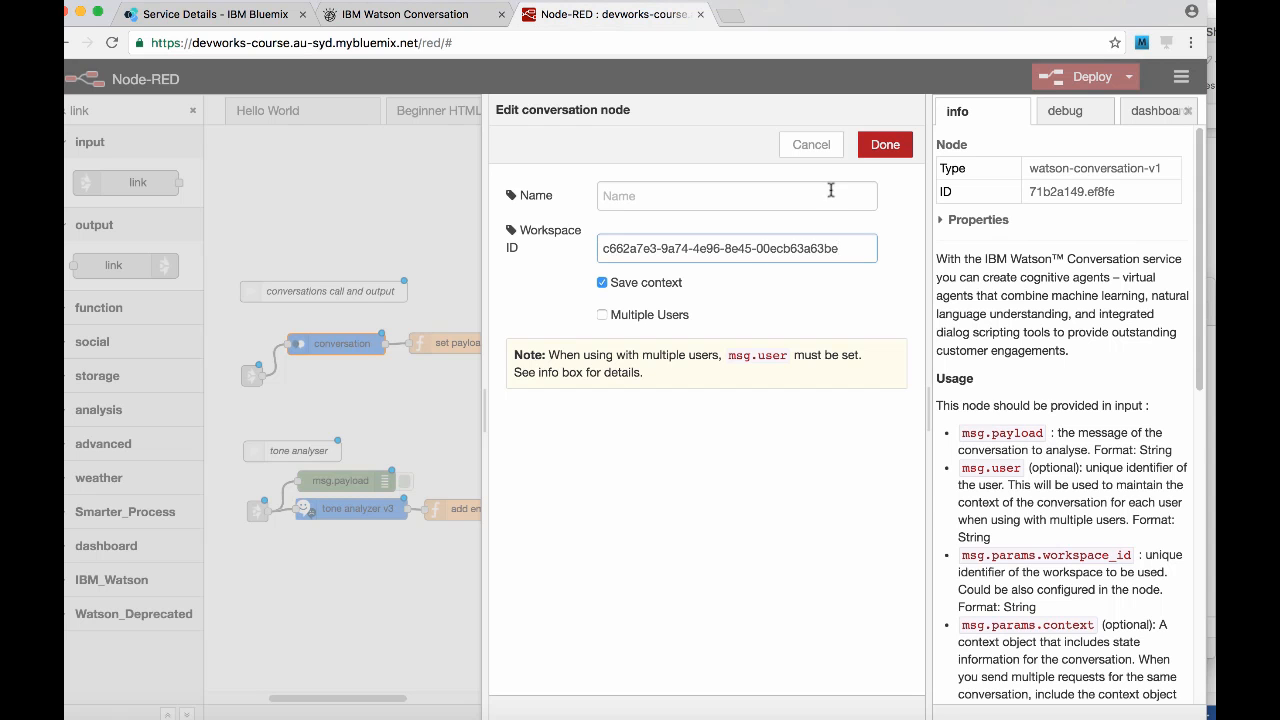
click(870, 150)
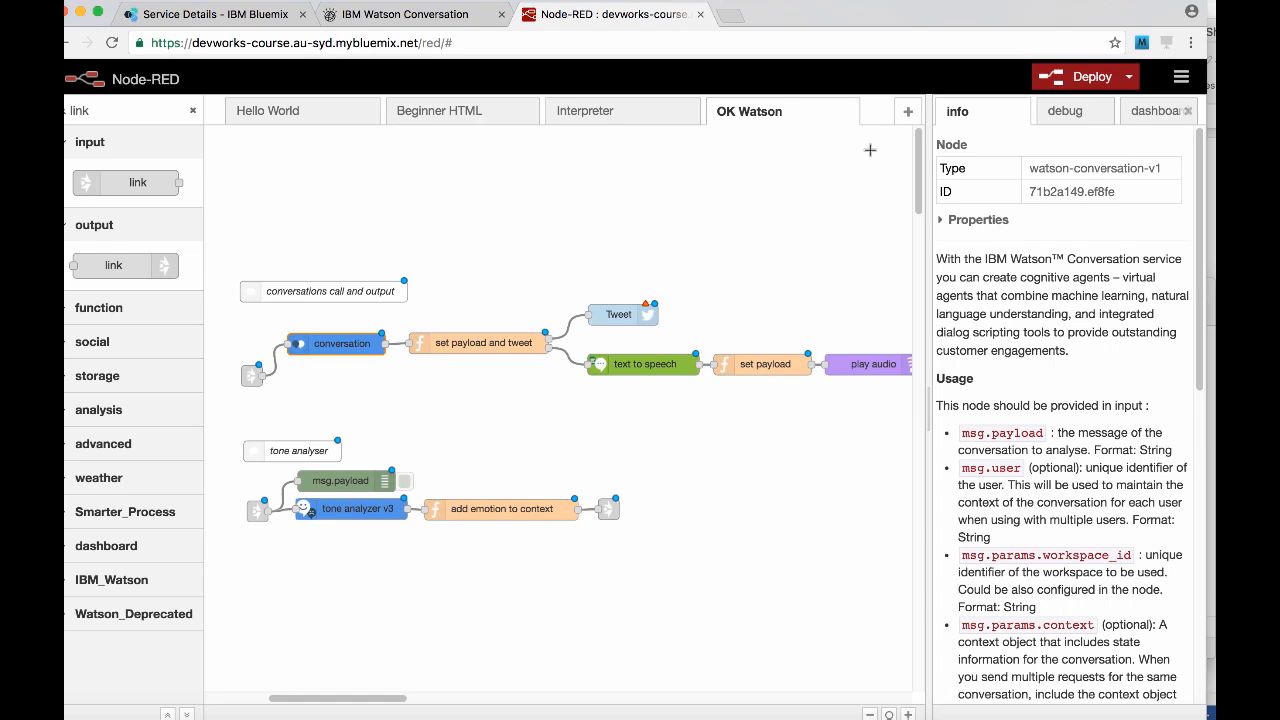
Review the text to speech node's language, voice and format settings and its available languages, and close it without changes
double_click(629, 364)
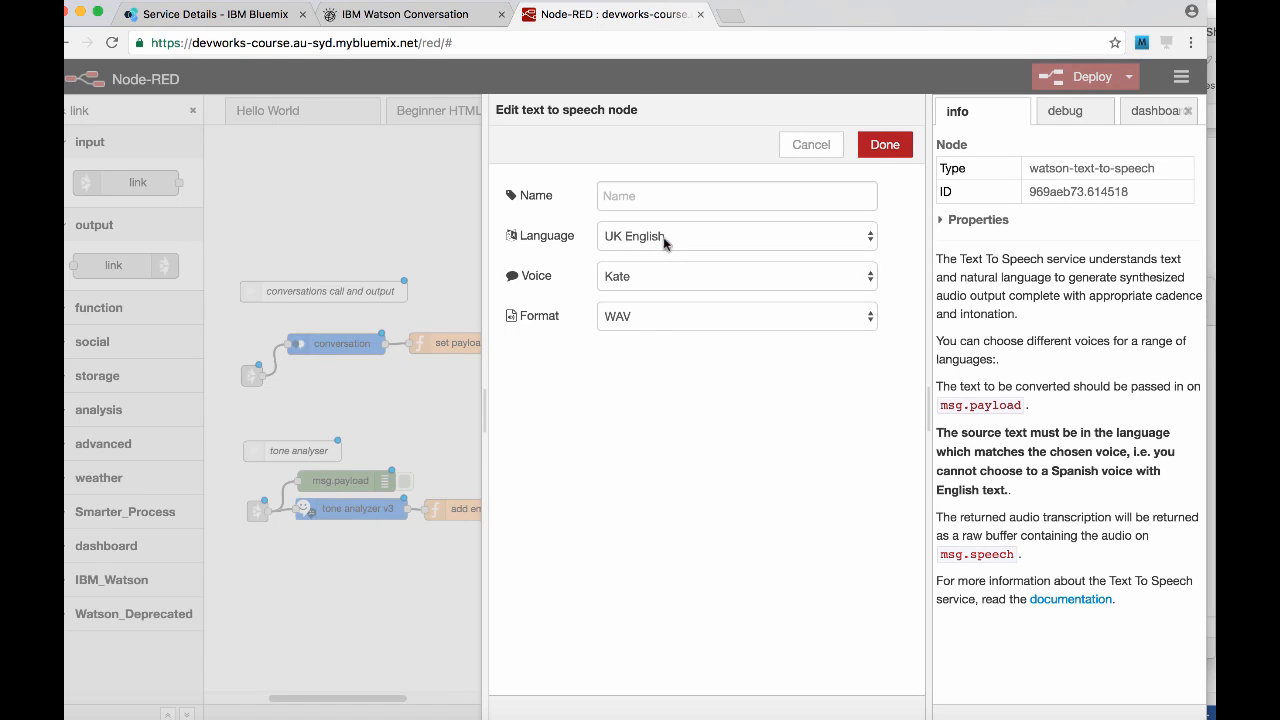
click(664, 240)
click(664, 240)
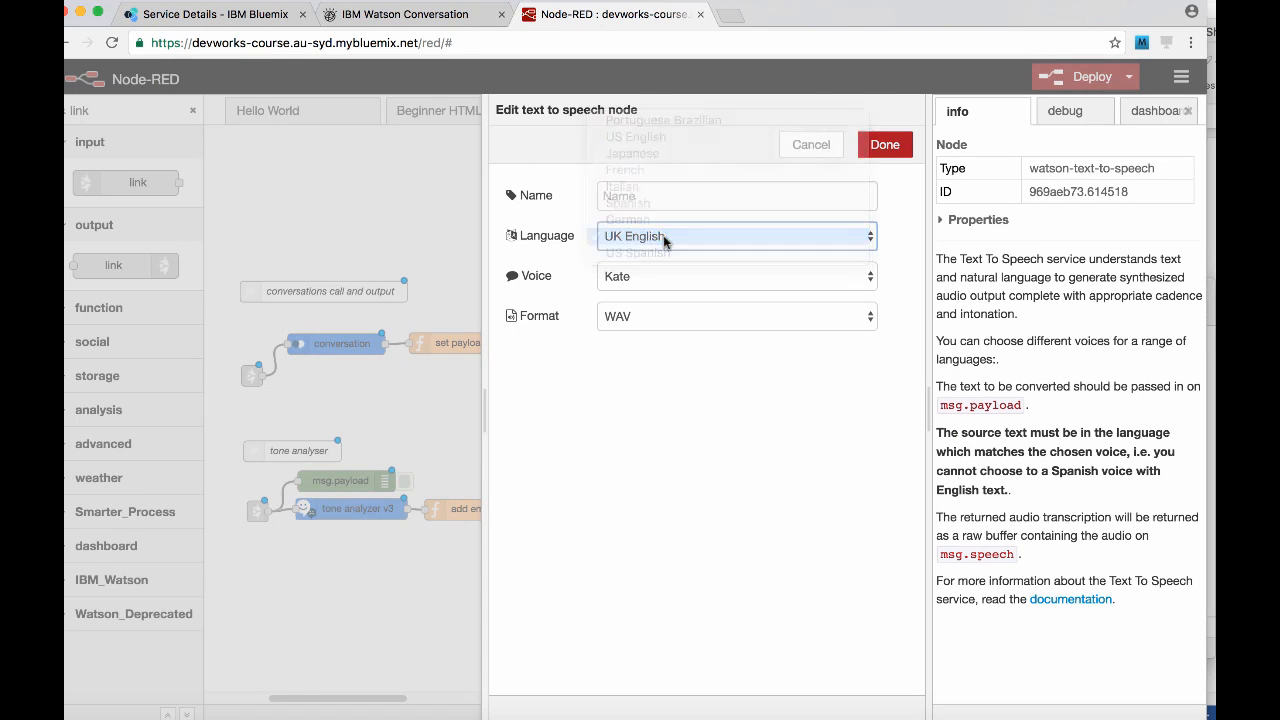
click(884, 150)
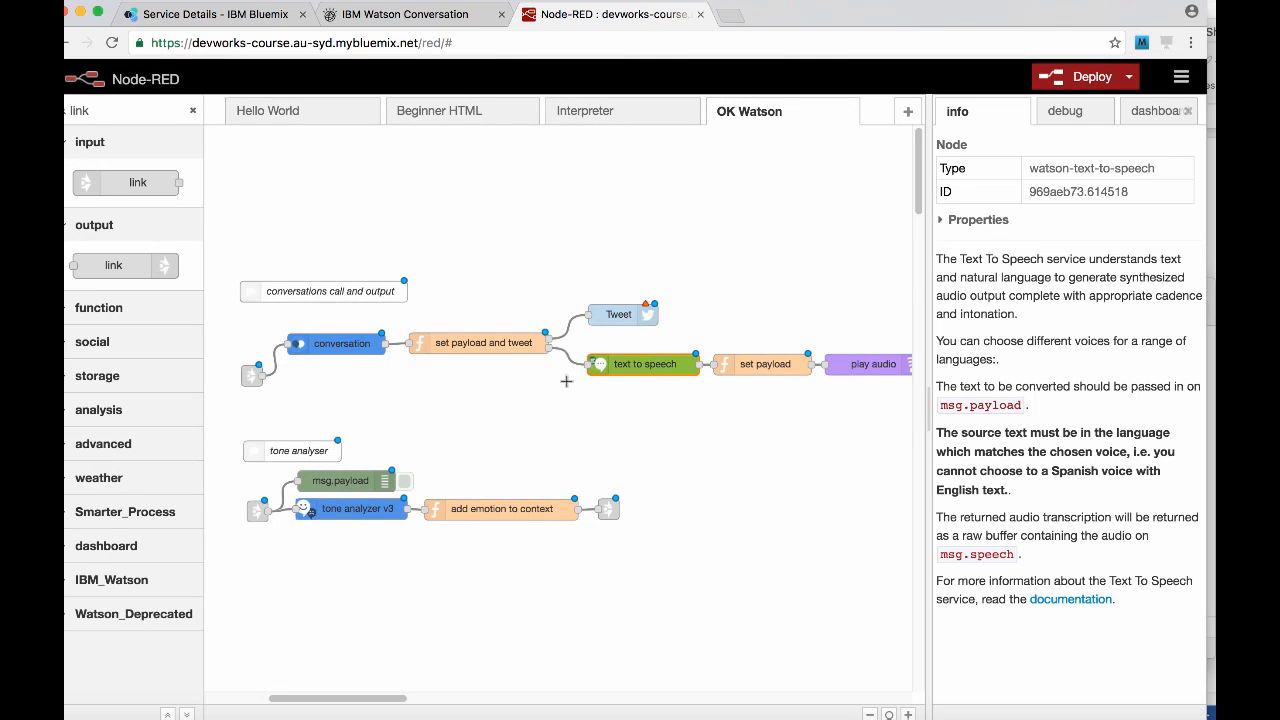
Deploy the OK Watson flow despite the unconfigured Tweet node, choosing not to be warned about this again
scroll(513, 392, left, 5)
scroll(513, 392, left, 3)
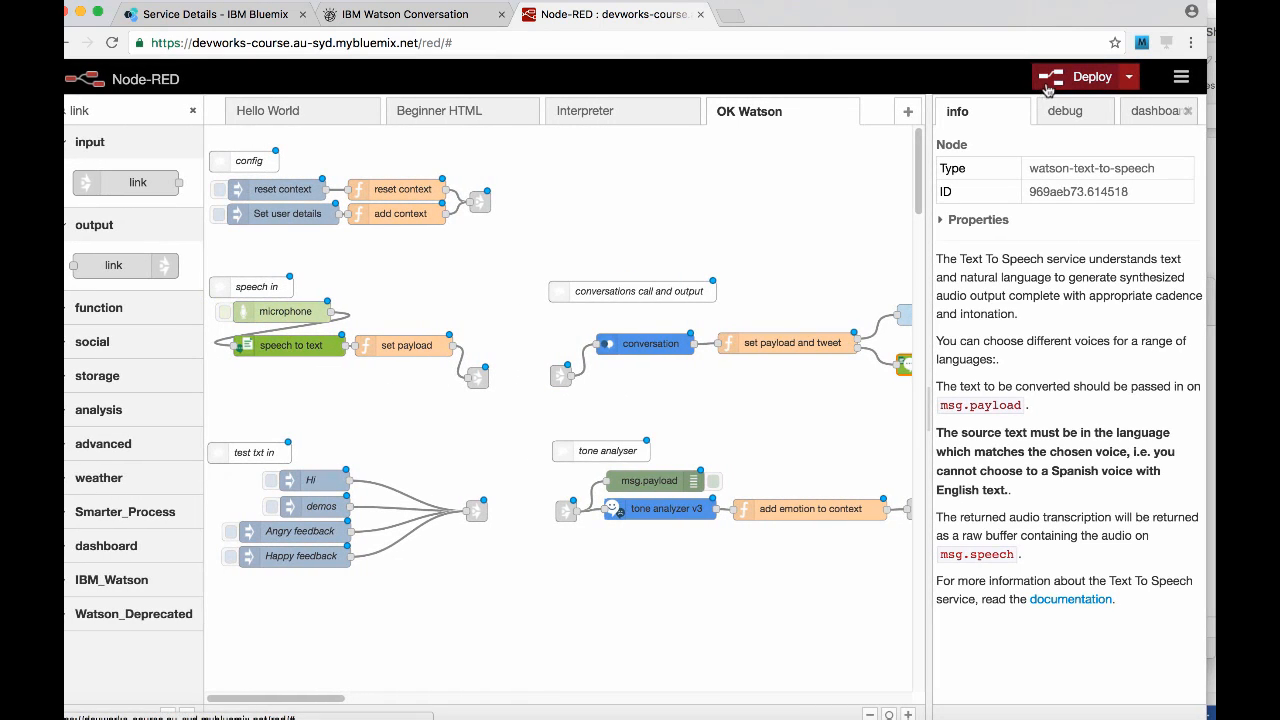
click(1065, 82)
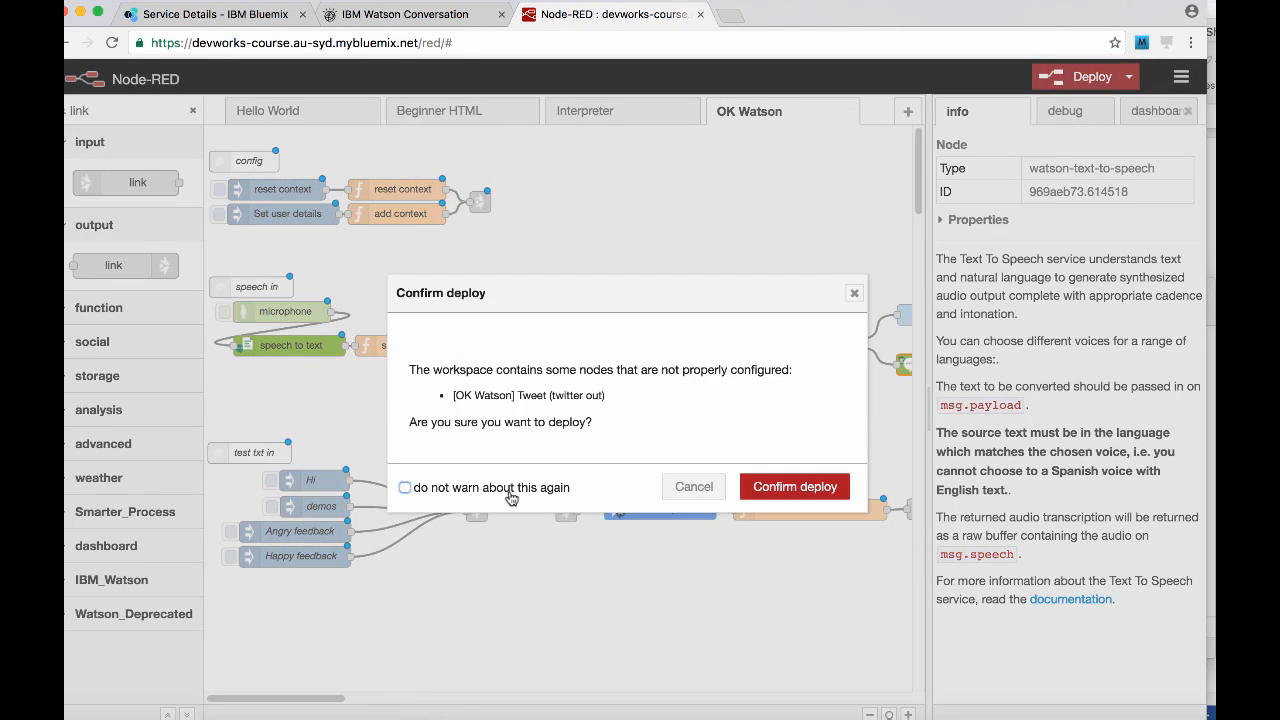
click(405, 487)
click(795, 487)
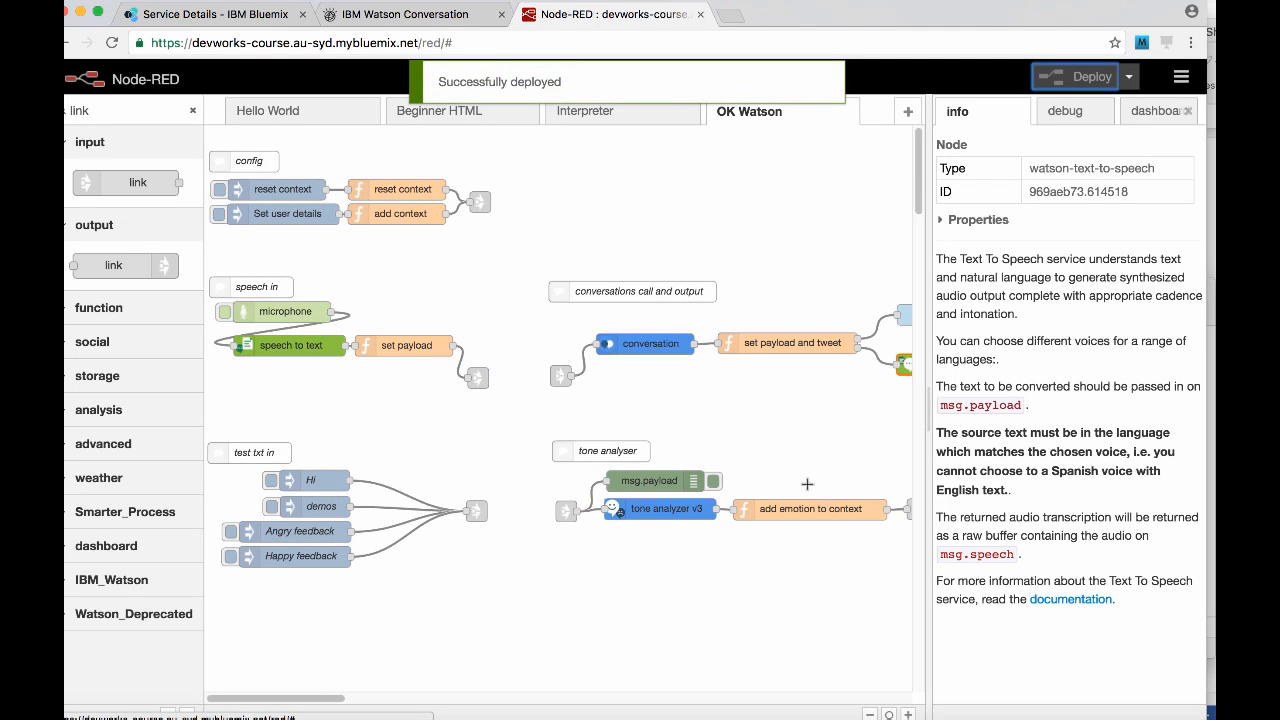
Show the debug messages, inject the Hi test text into the flow and raise the volume for the spoken reply
click(1060, 115)
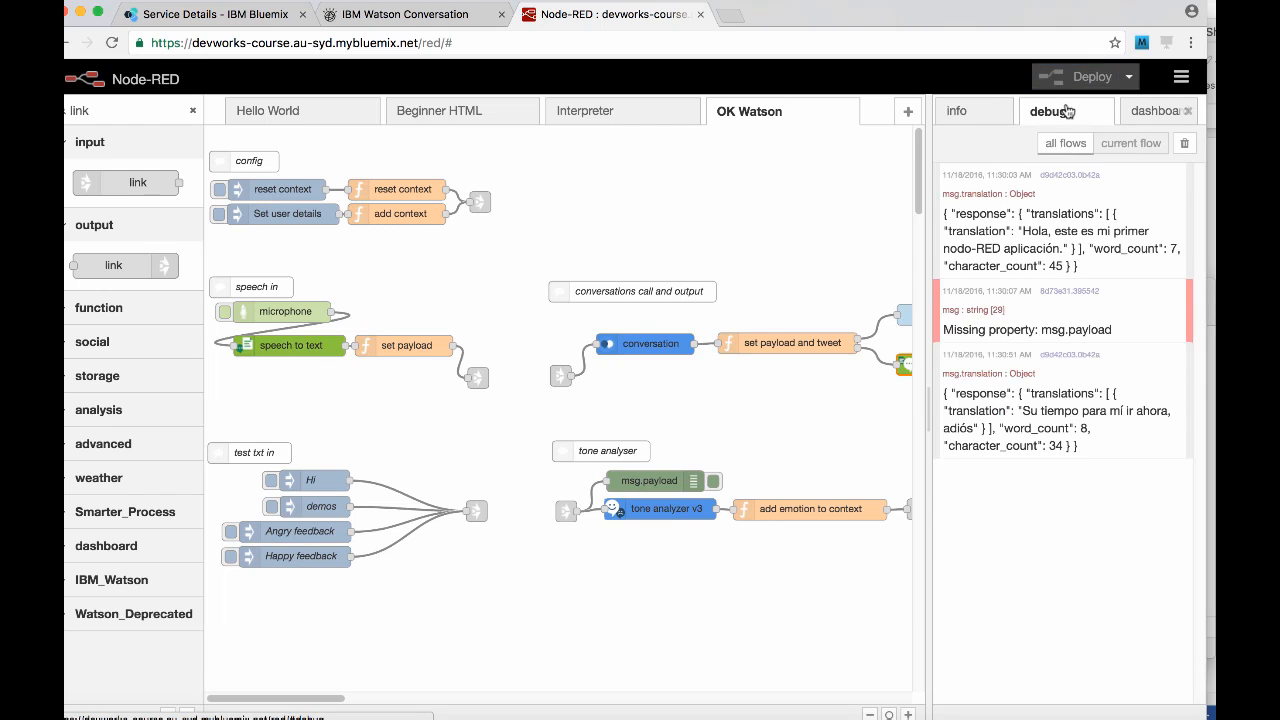
click(271, 481)
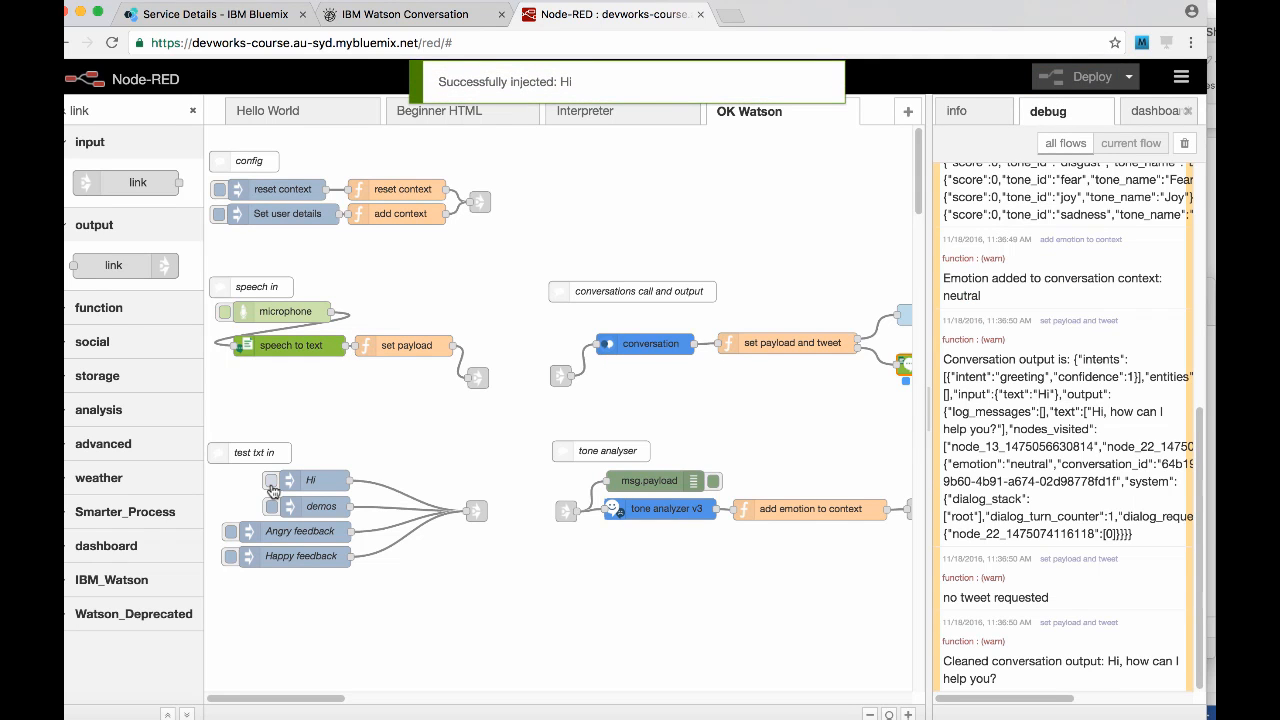
key(XF86AudioRaiseVolume)
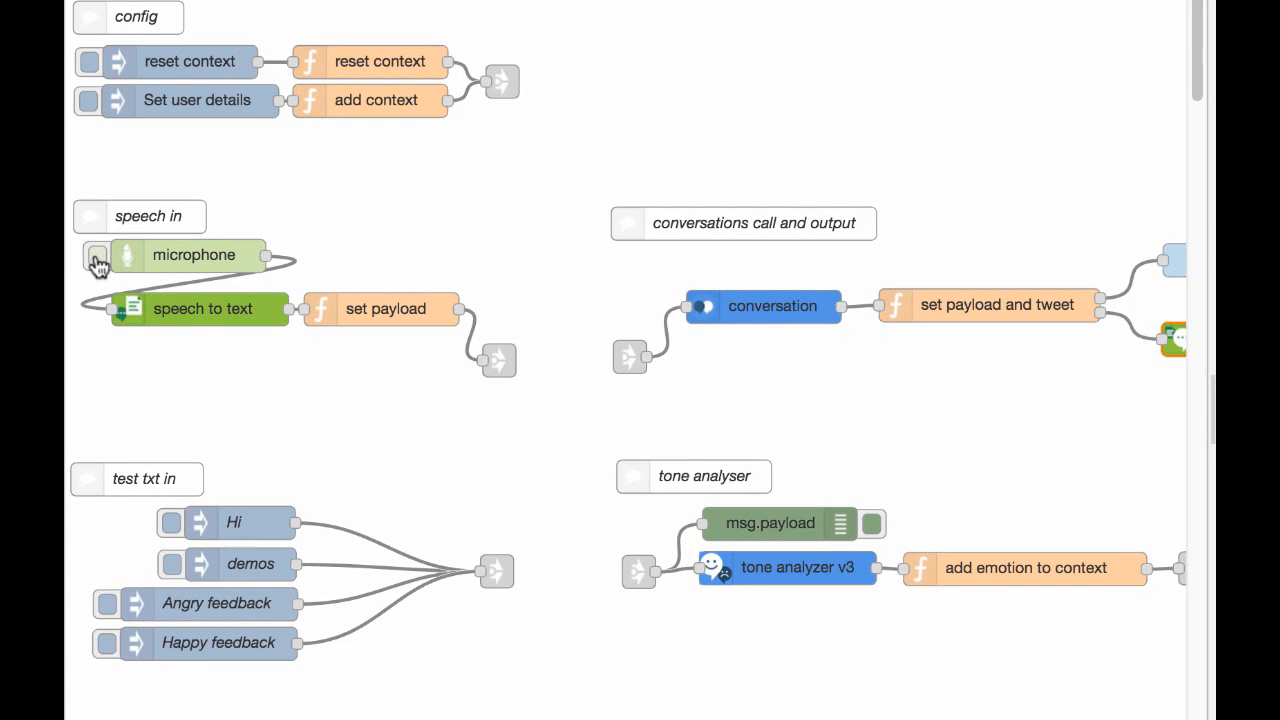
Test the flow with a spoken question through the microphone node, and inject reset context to restart the conversation
click(97, 262)
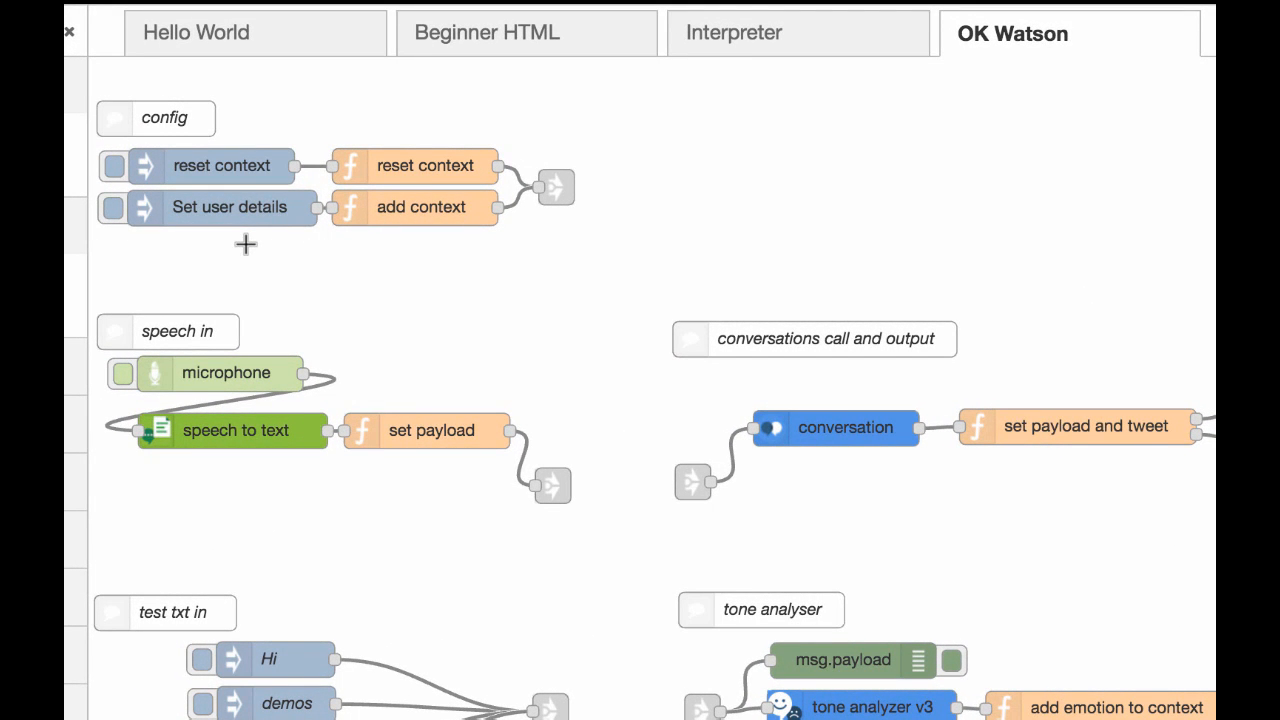
click(114, 176)
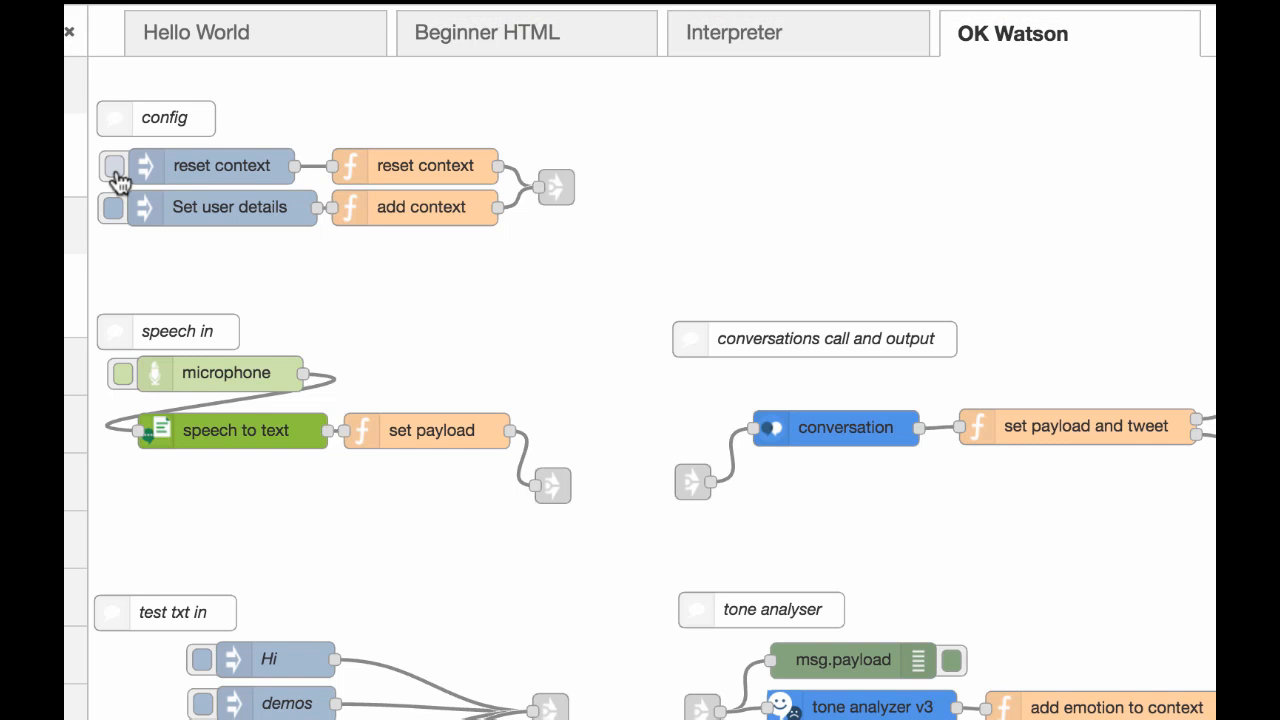
Replace the placeholder handle in the add context function with the account's own Twitter handle and save the node
double_click(443, 210)
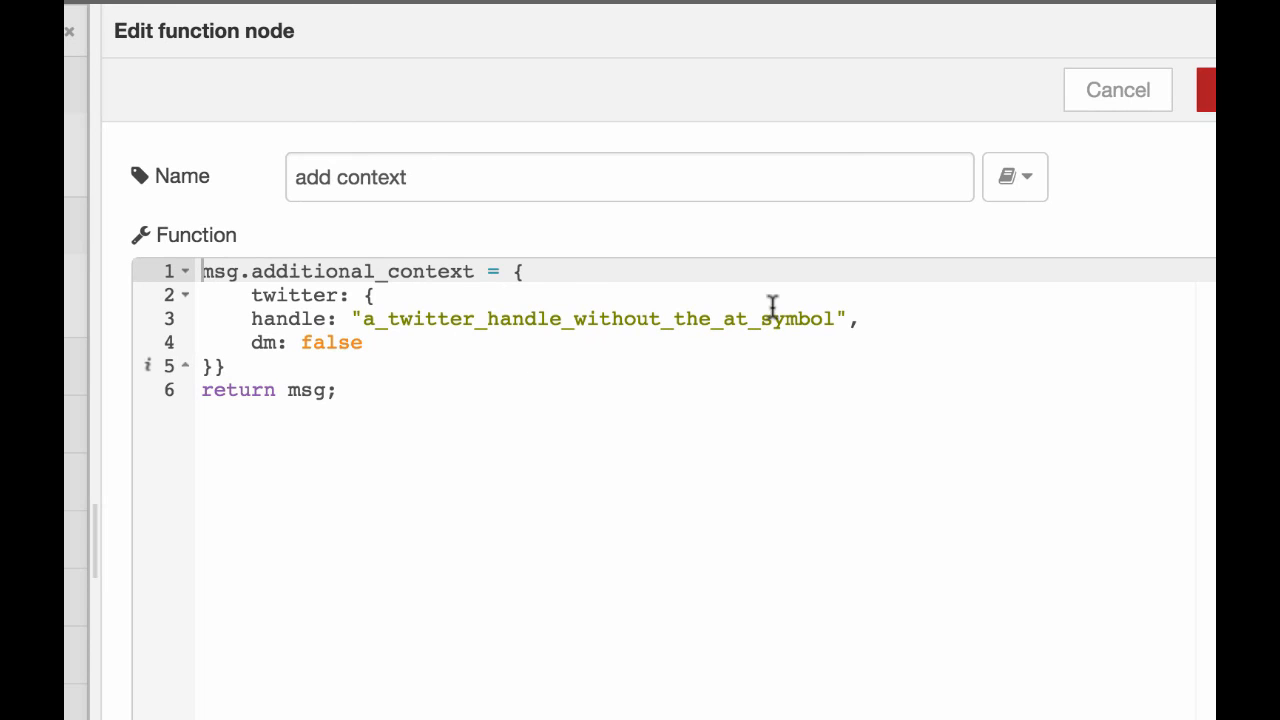
drag(838, 318, 362, 322)
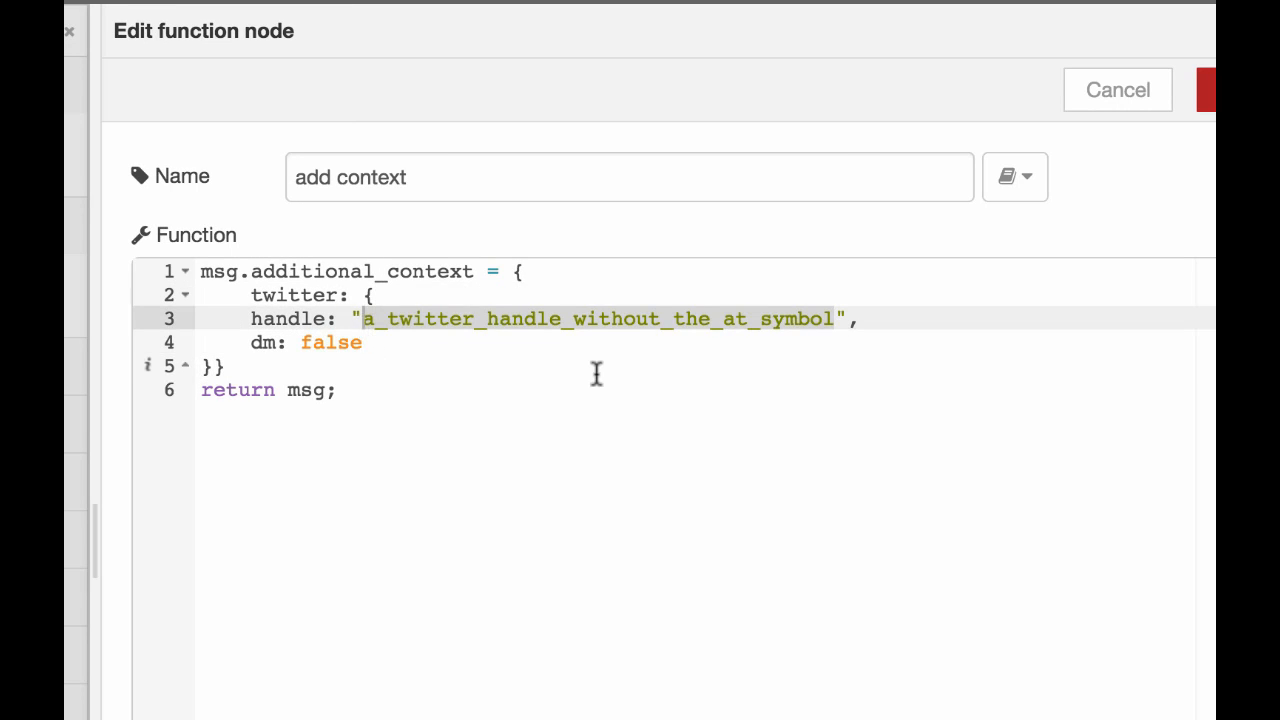
text(chughts)
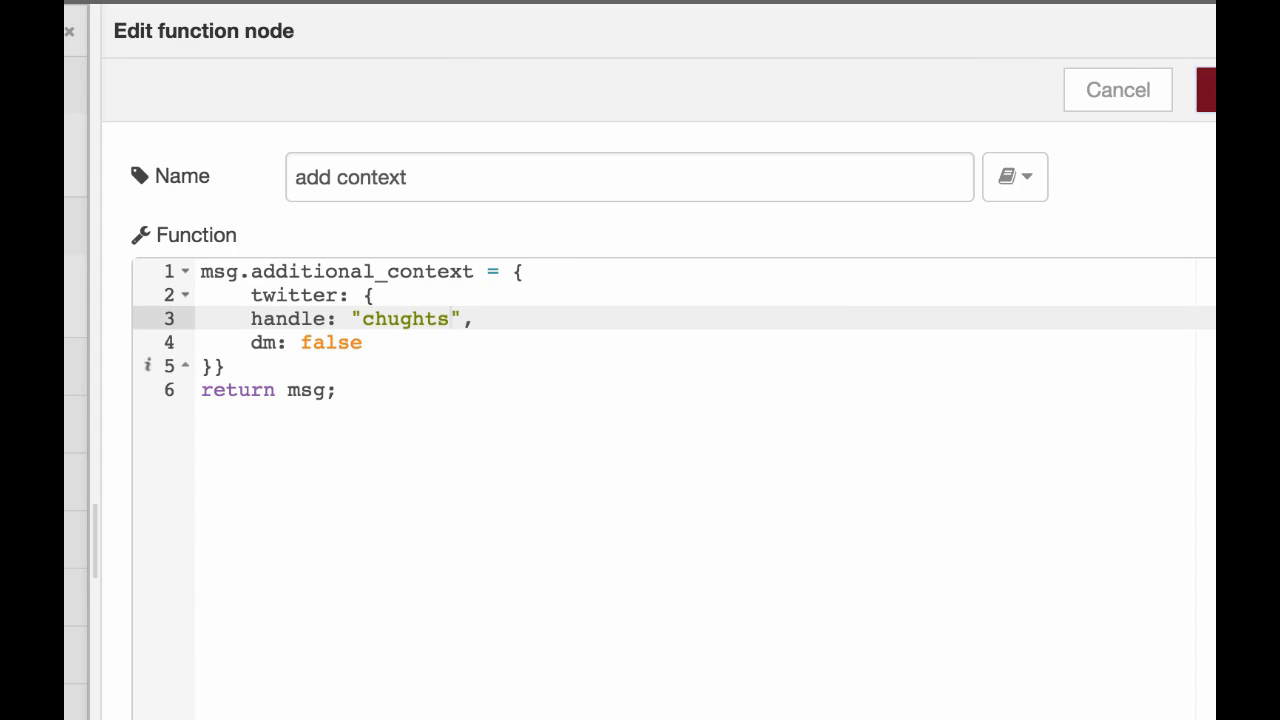
click(1206, 90)
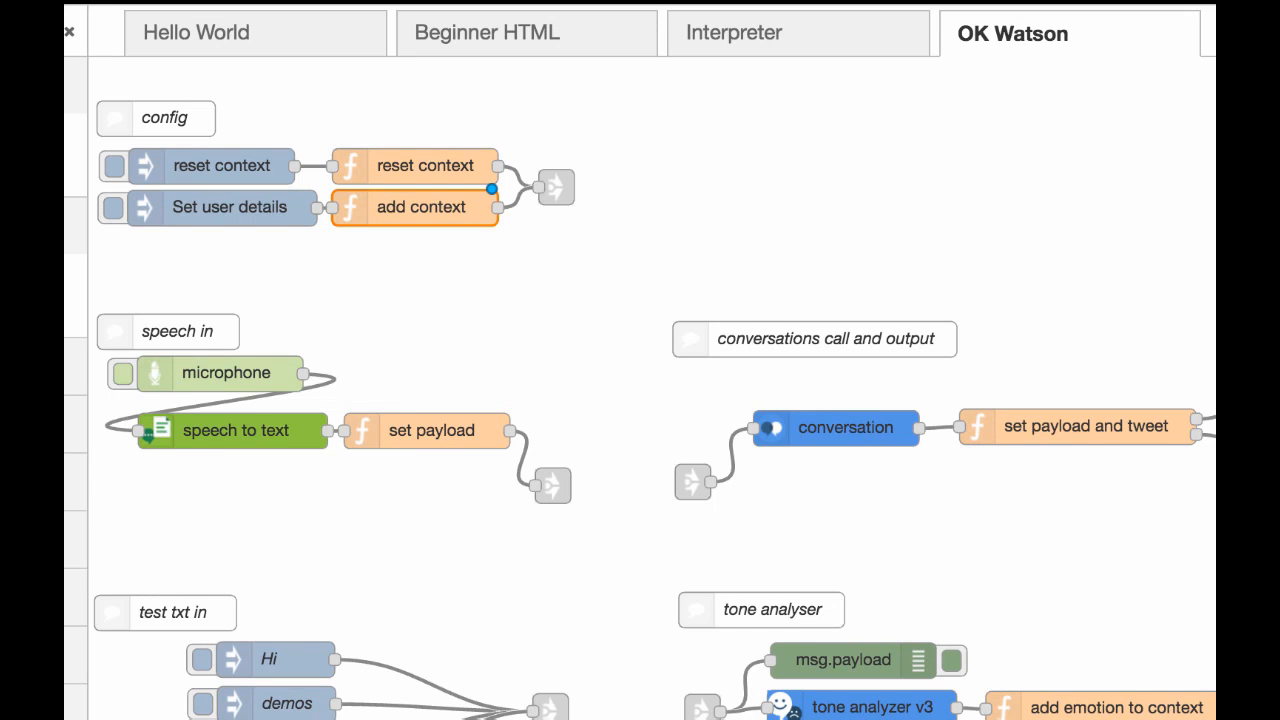
Authorise a Twitter account for the Tweet node through a new twitter-credentials config, add the credentials and save the node
click(556, 187)
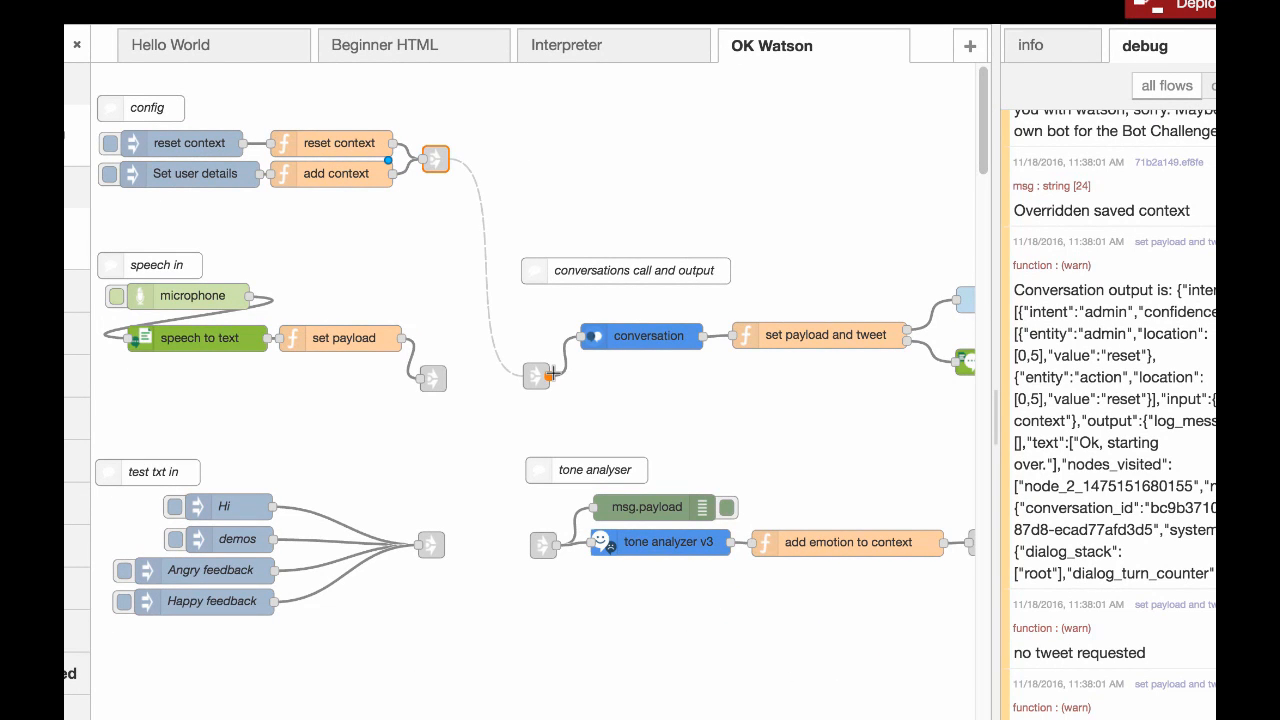
scroll(766, 406, right, 5)
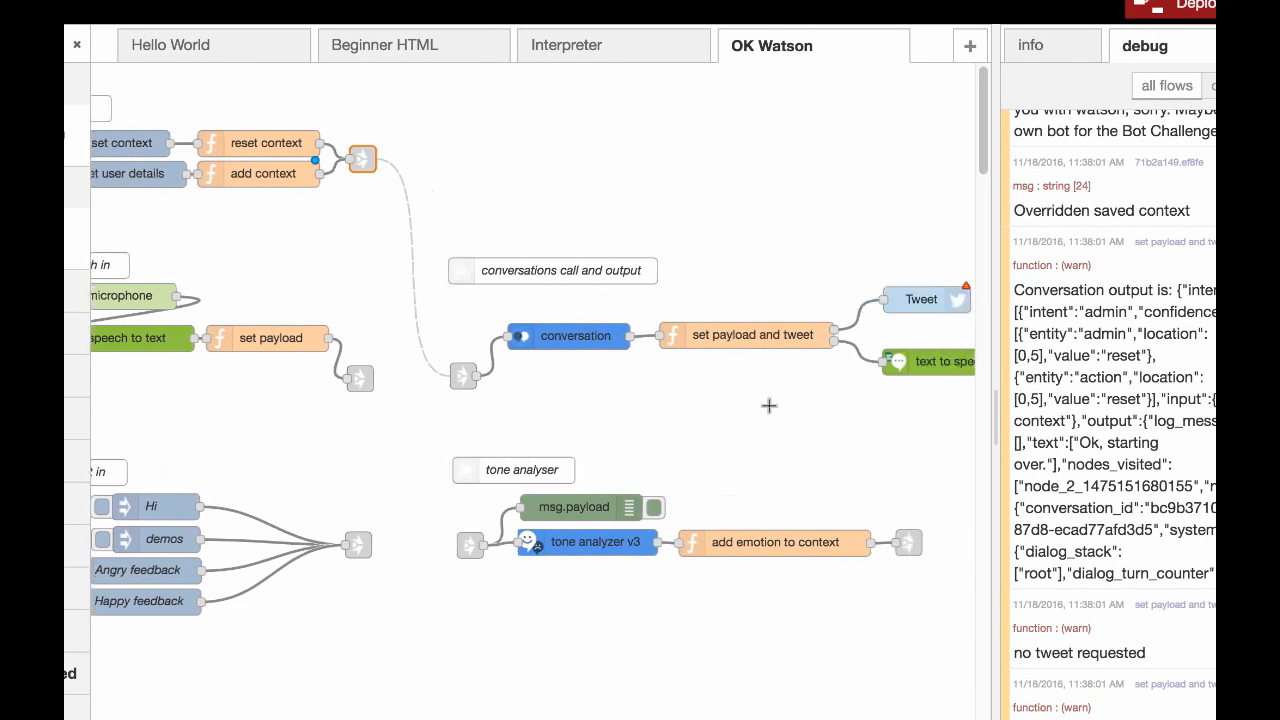
double_click(737, 302)
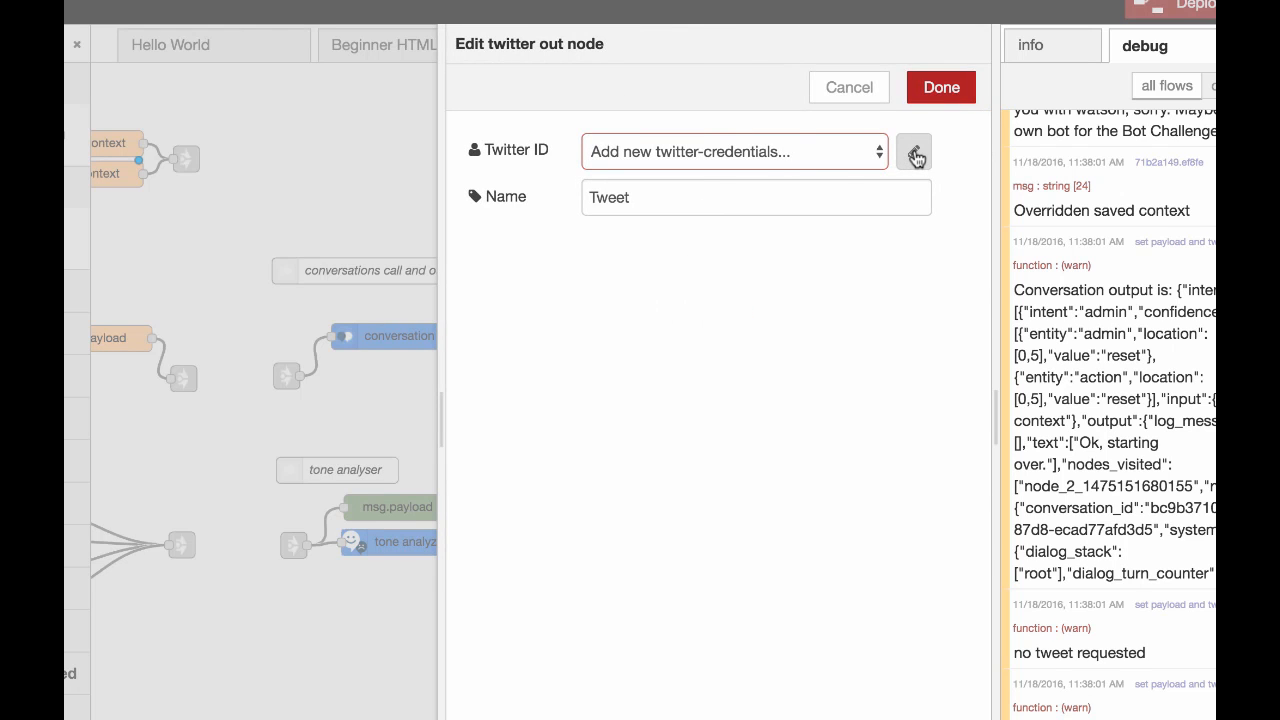
click(914, 155)
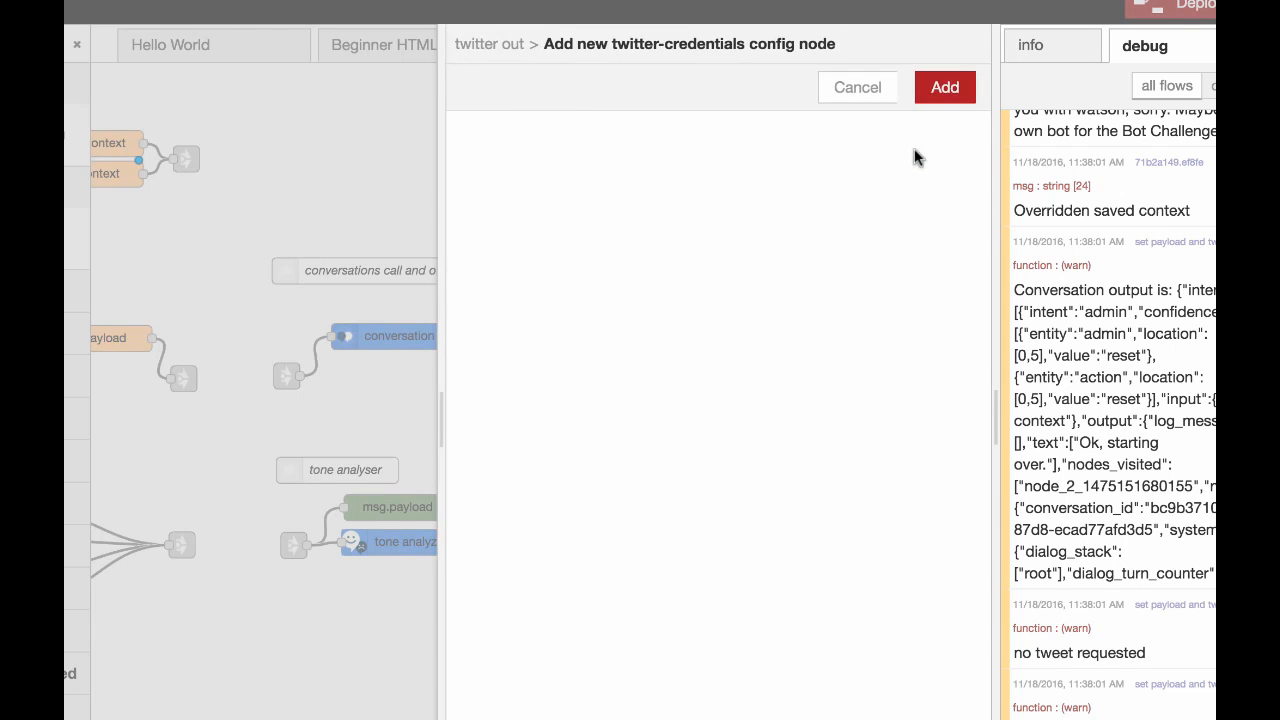
click(820, 151)
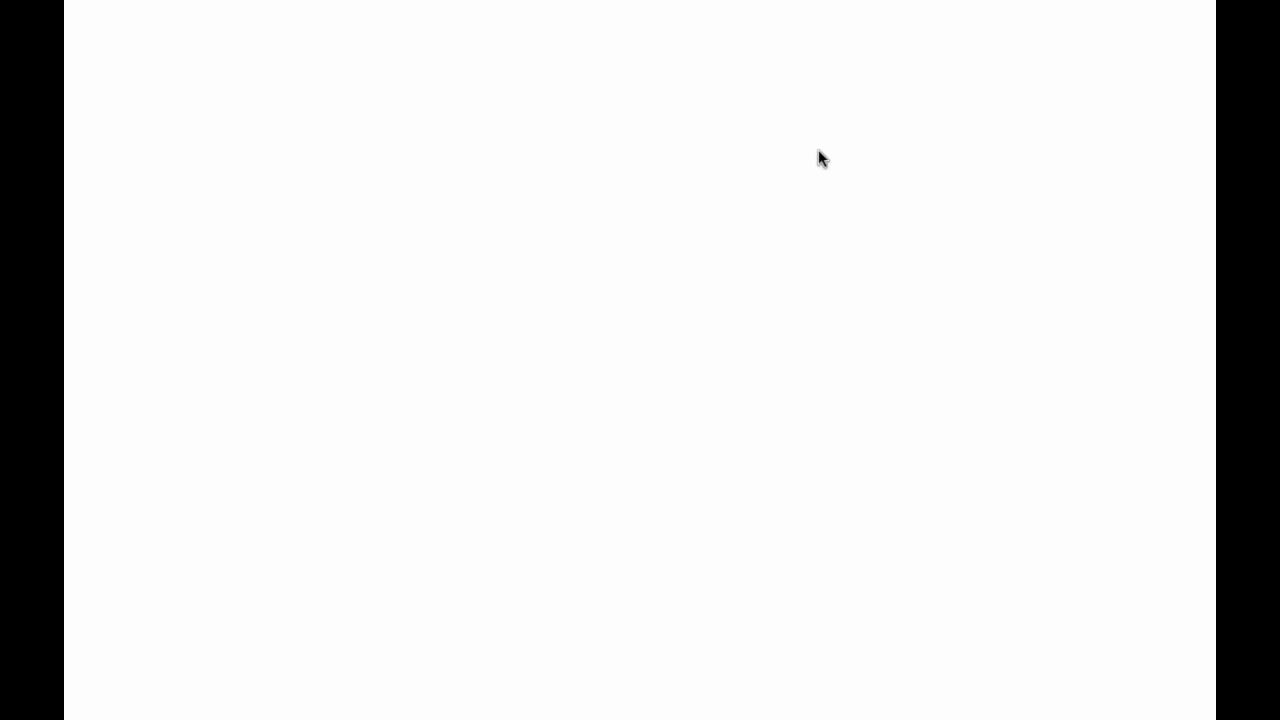
click(326, 197)
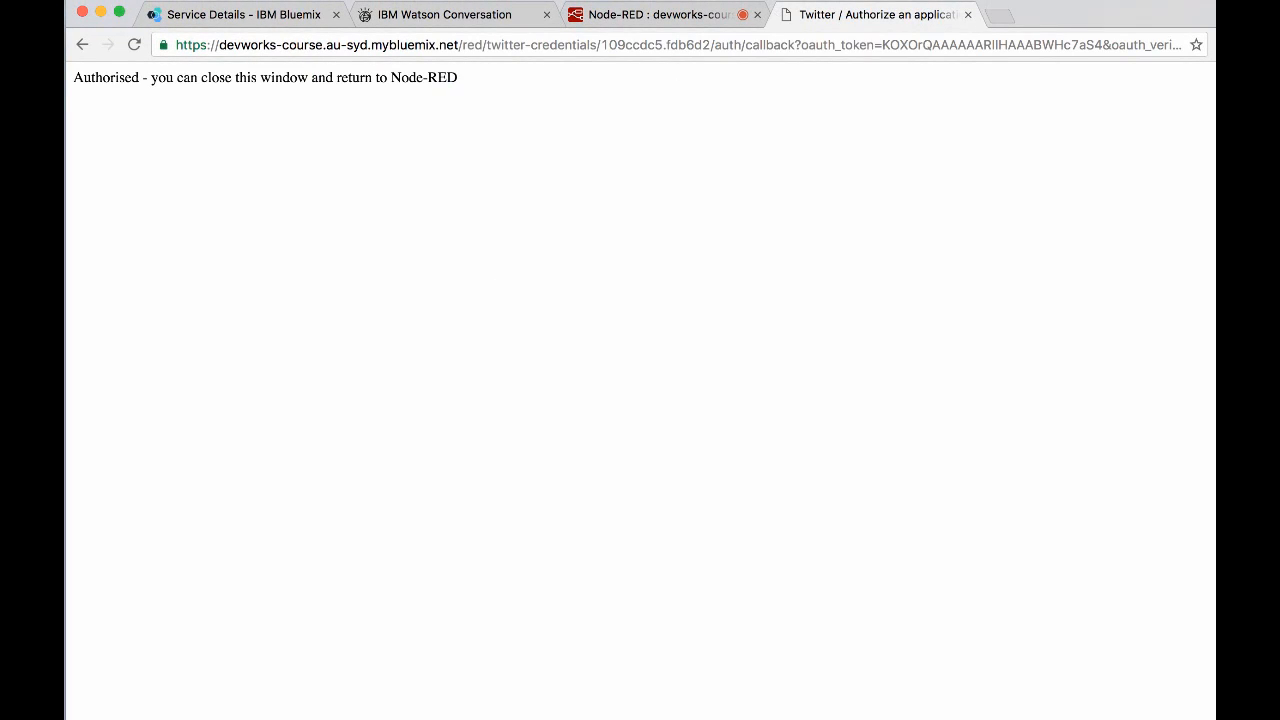
click(968, 15)
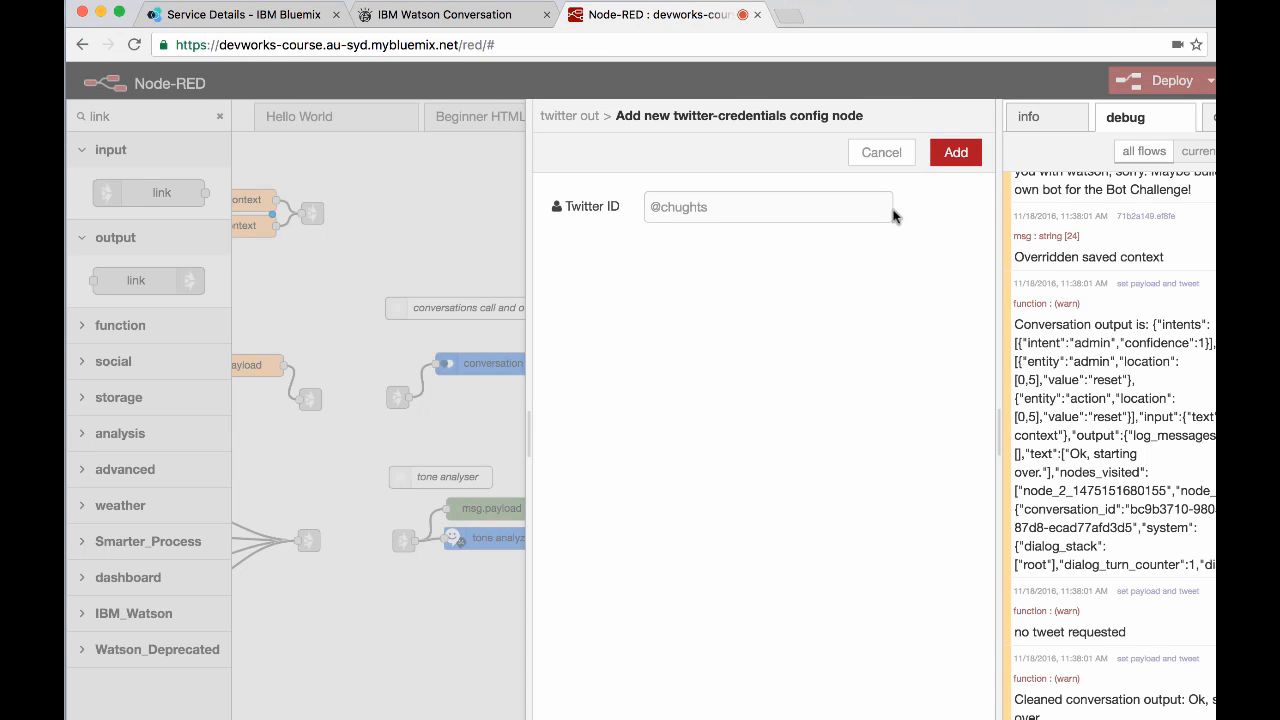
click(955, 160)
click(953, 155)
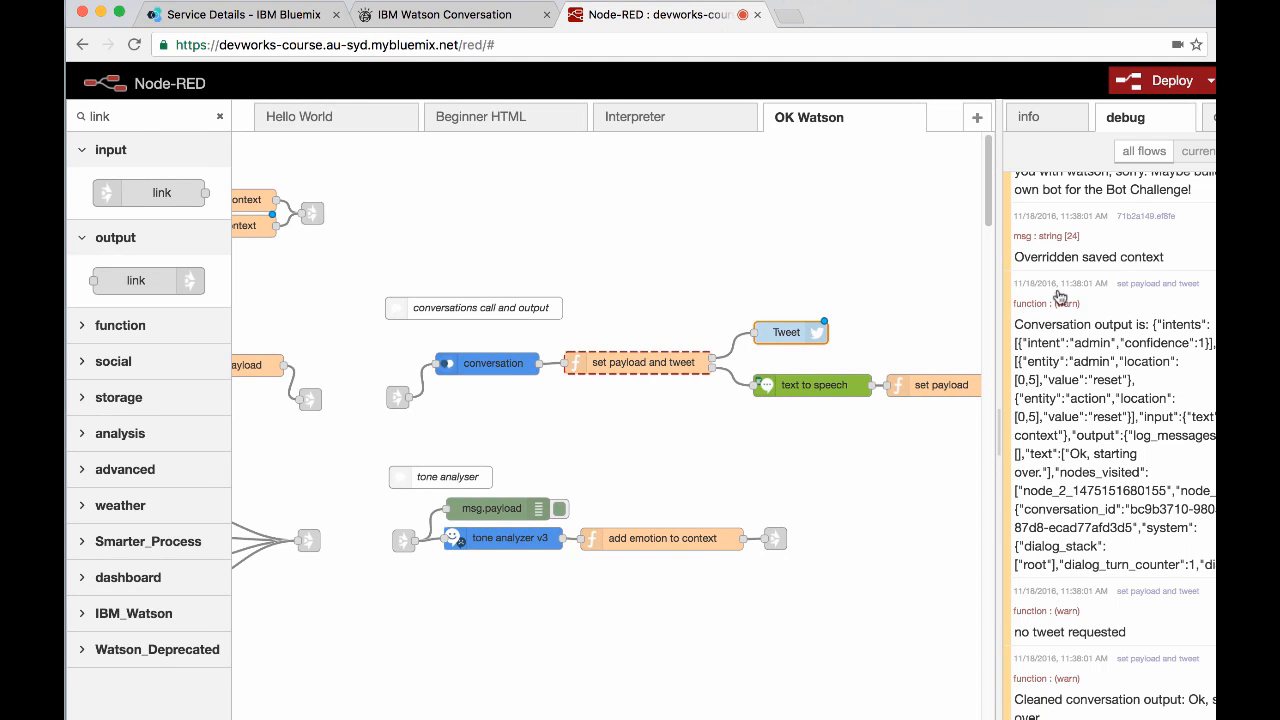
Deploy the updated OK Watson flow and clear all debug messages
click(1155, 86)
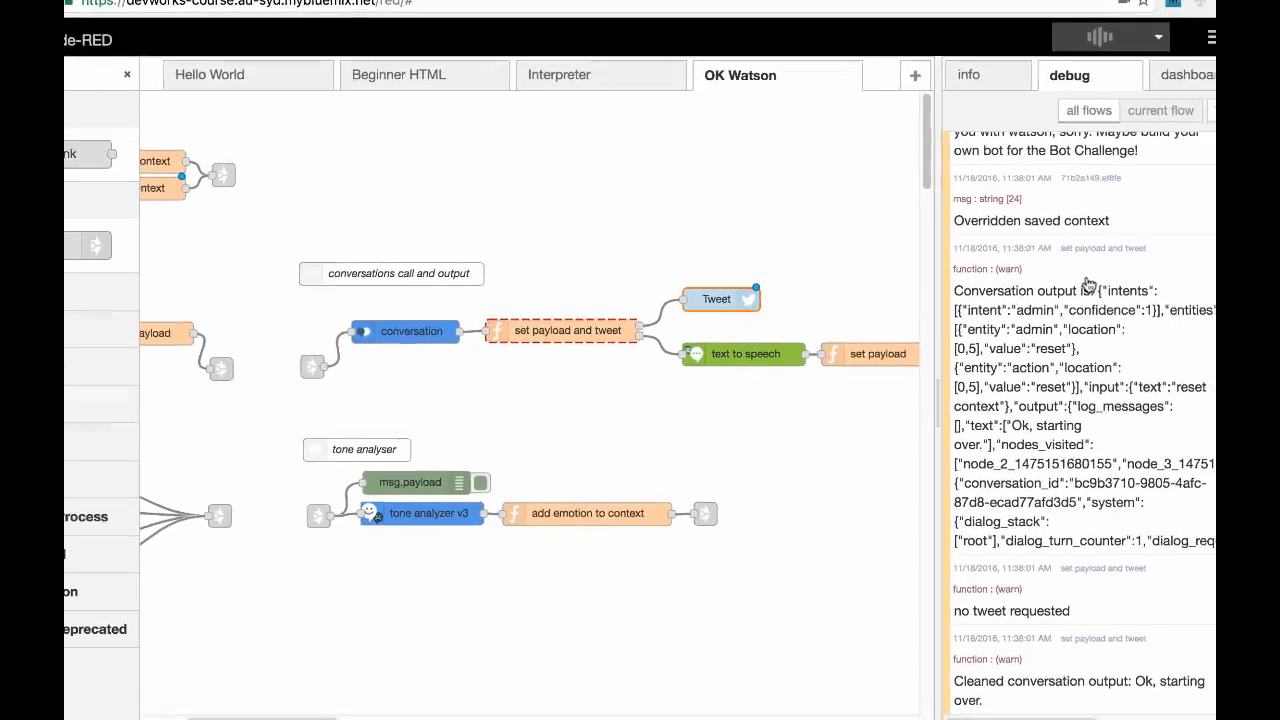
click(1268, 152)
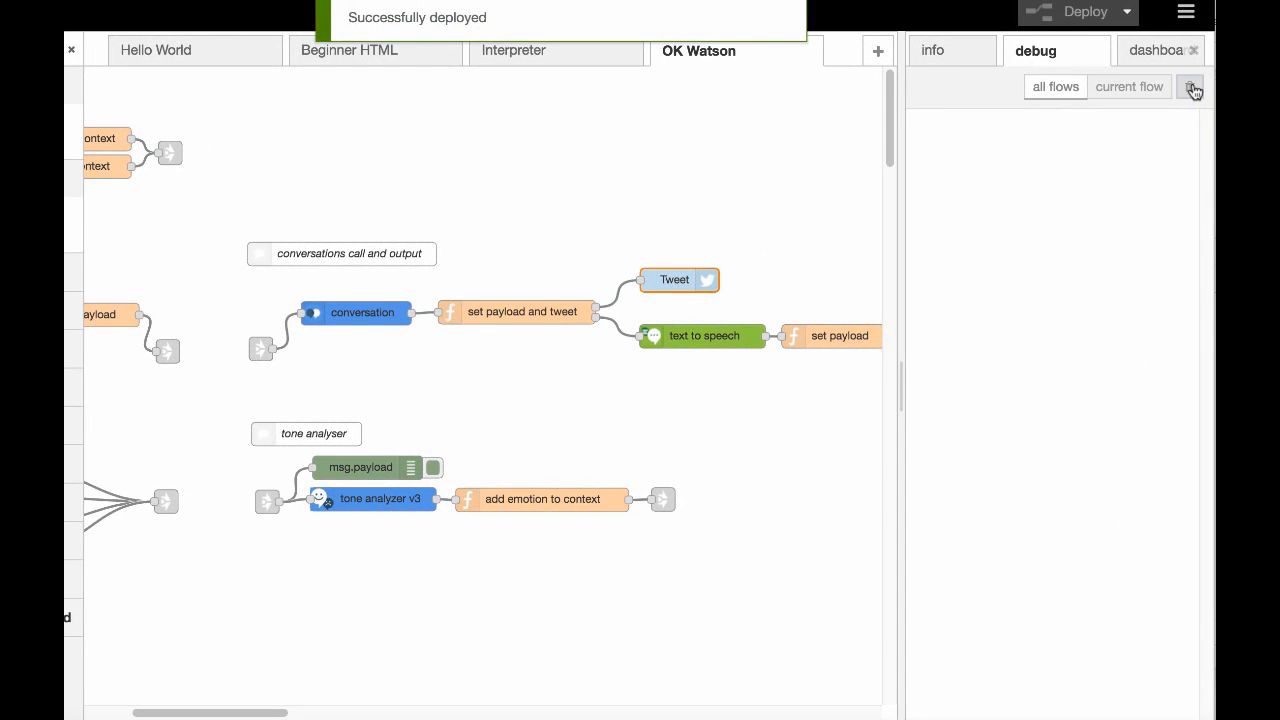
Inject Set user details from the config group to pass the Twitter details to the conversation
scroll(534, 429, left, 5)
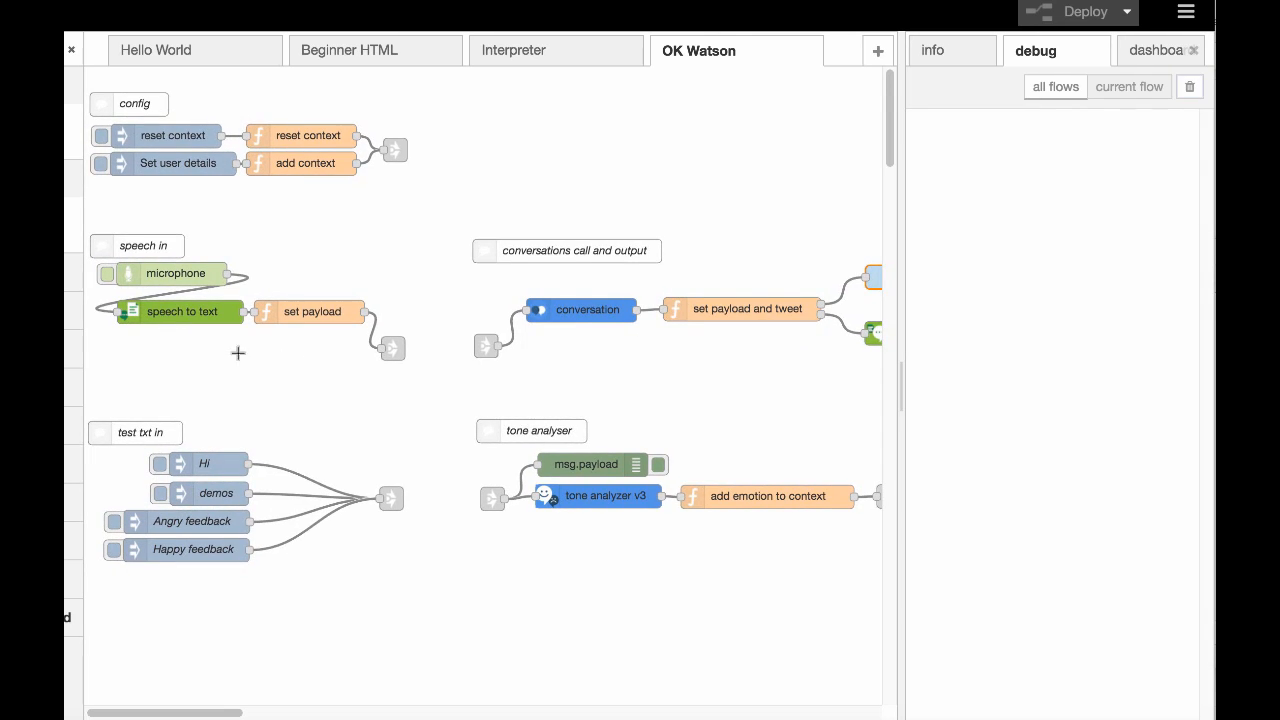
click(100, 164)
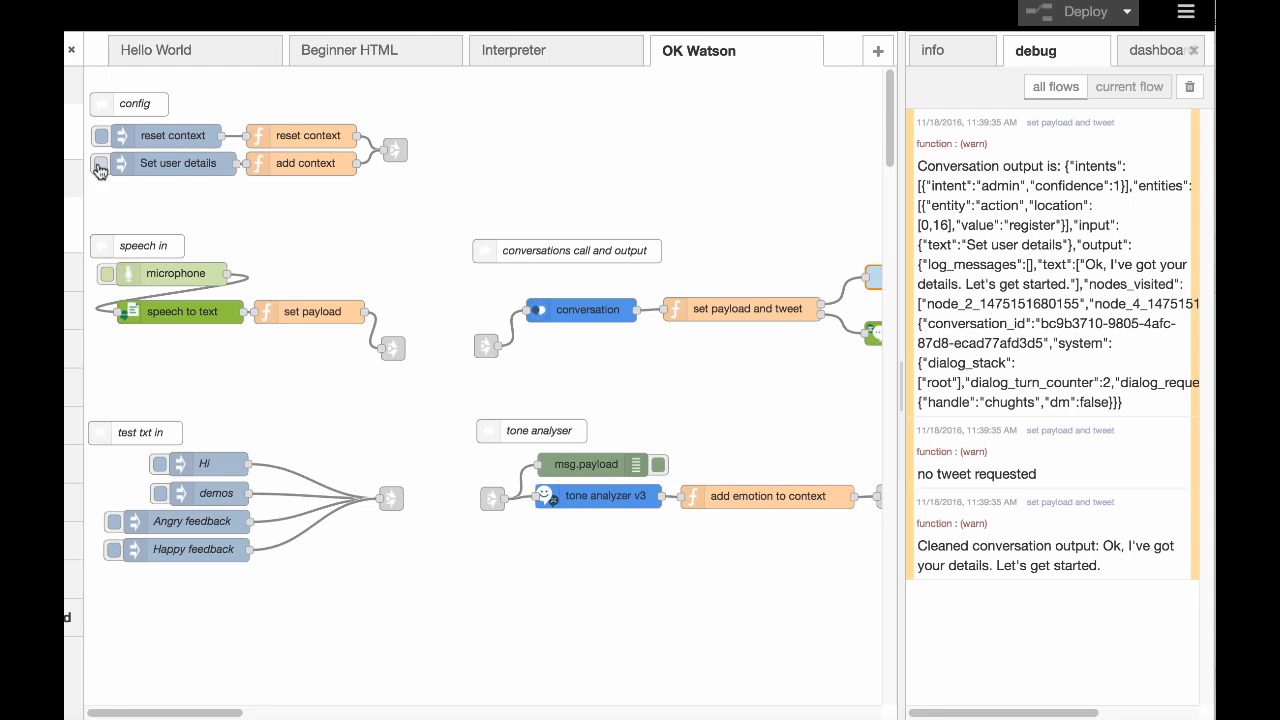
Check the demos inject node's payload without changing it, and ask "do you have any demos" by voice through the microphone node
double_click(213, 493)
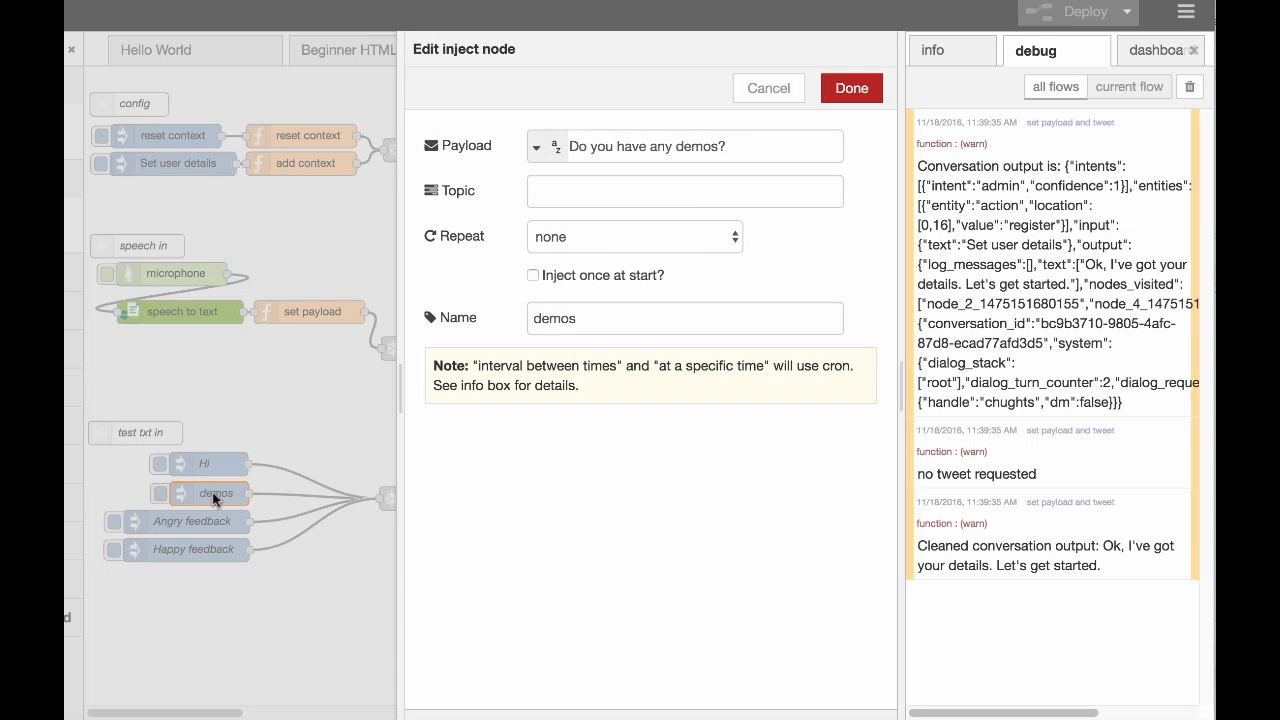
click(773, 89)
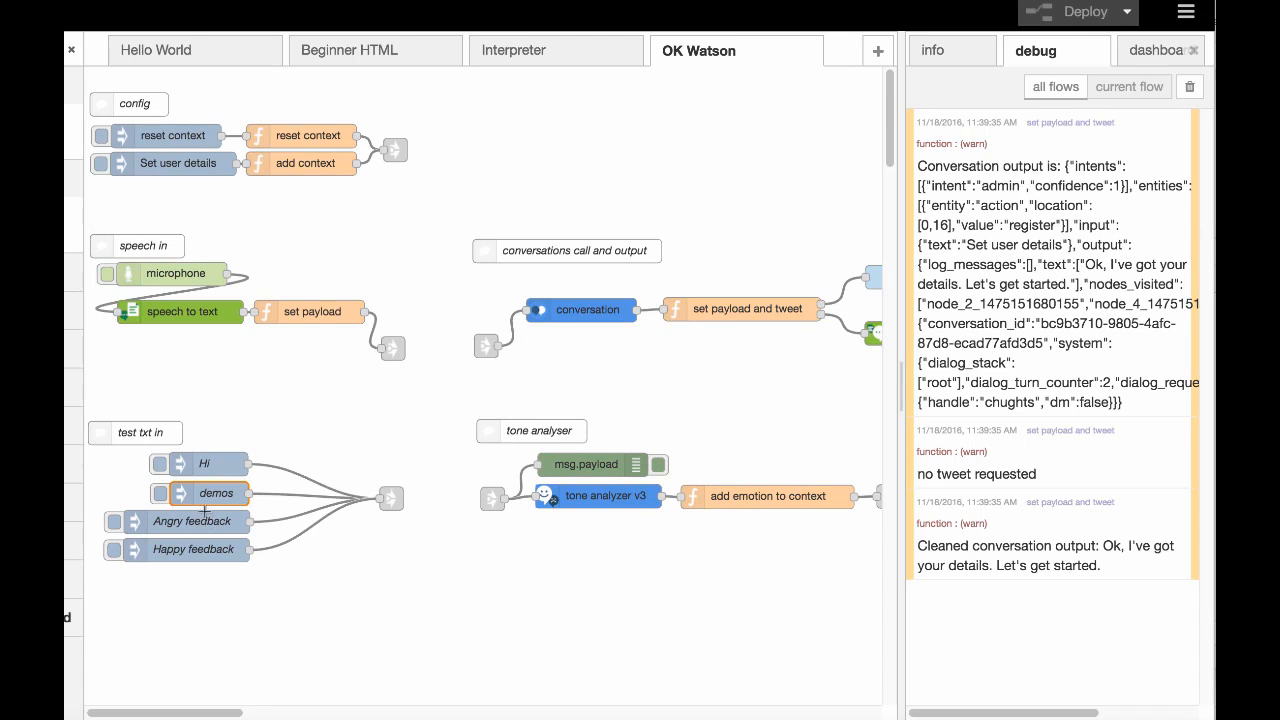
click(107, 274)
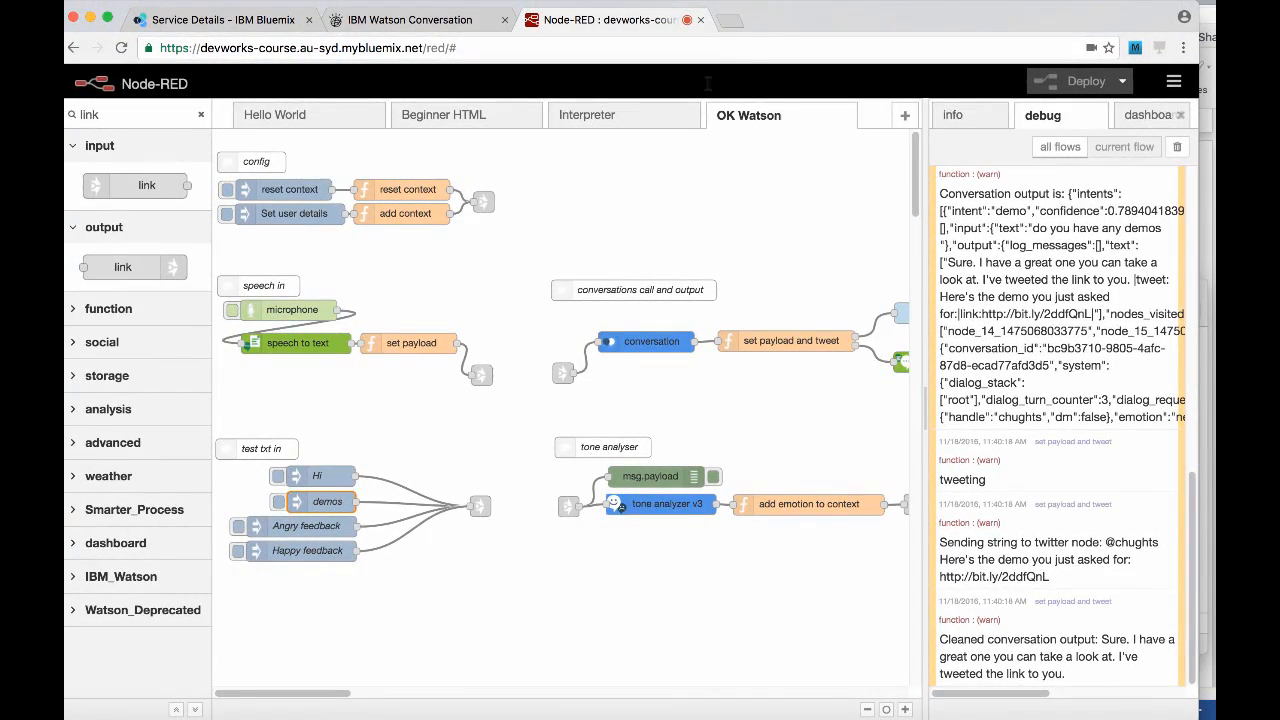
Search for "twitter login" in a new browser tab and open Twitter to check the timeline for the demo tweet
click(730, 20)
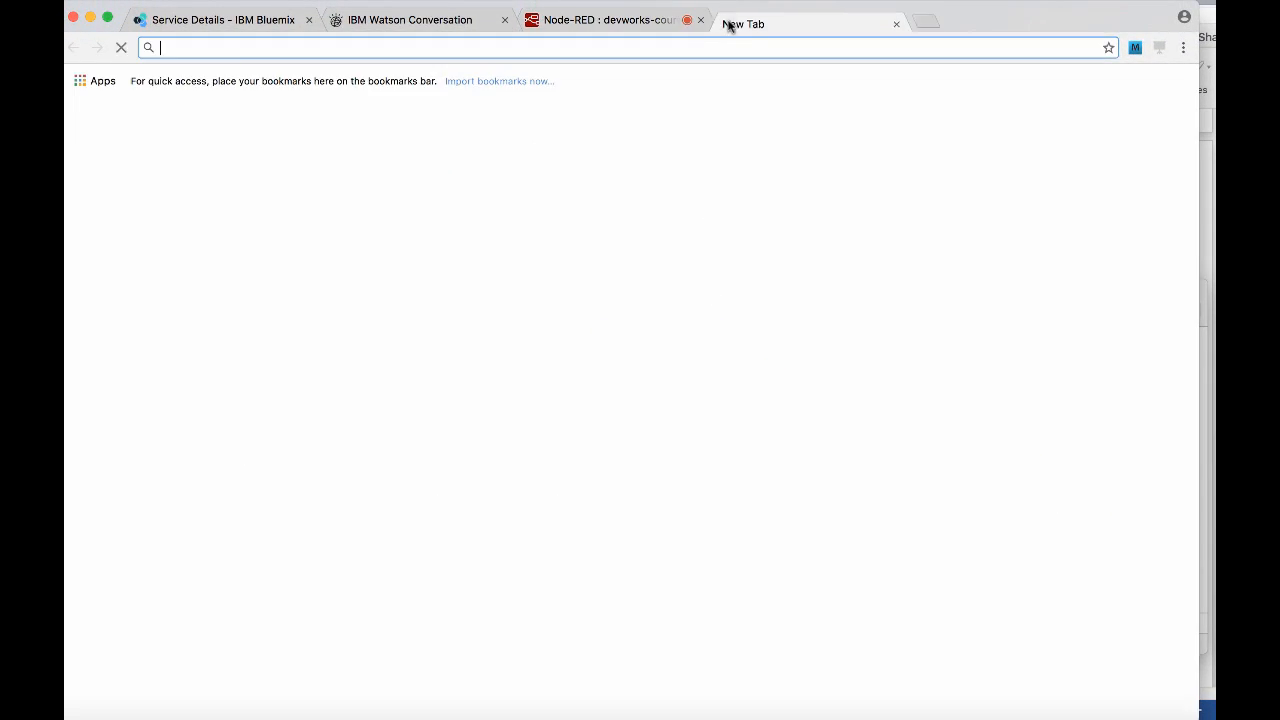
text(tw)
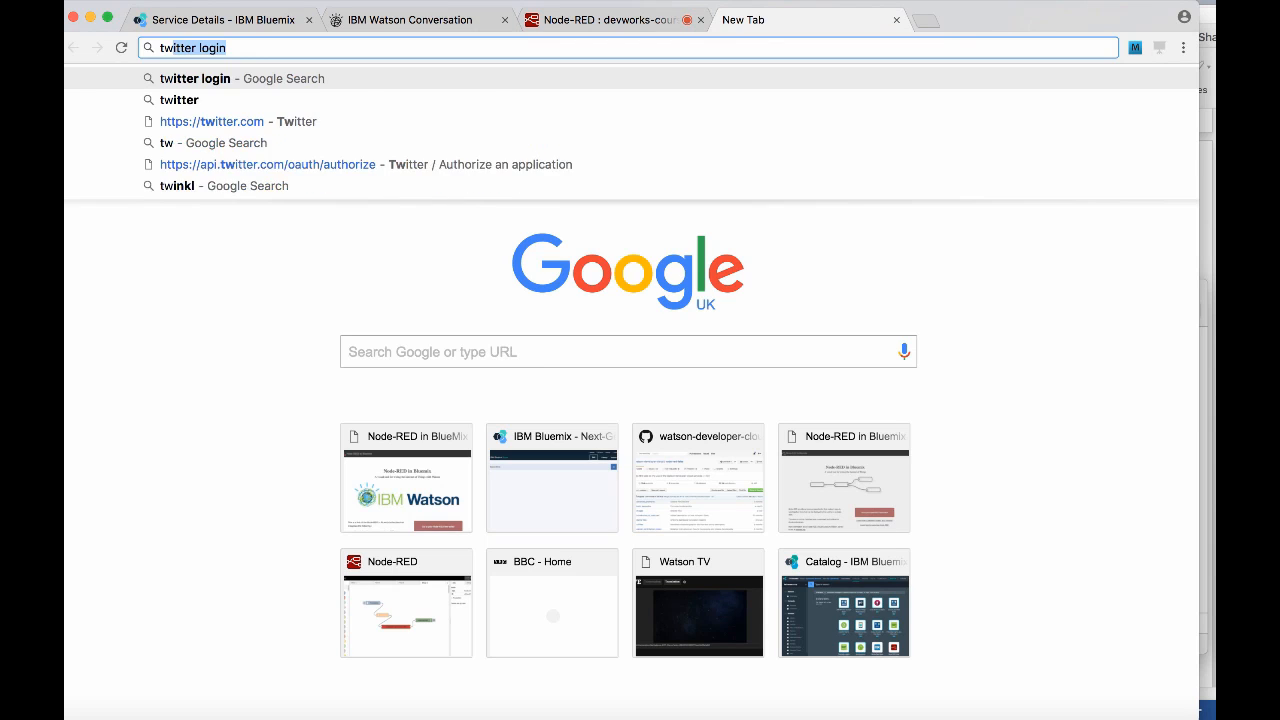
key(Return)
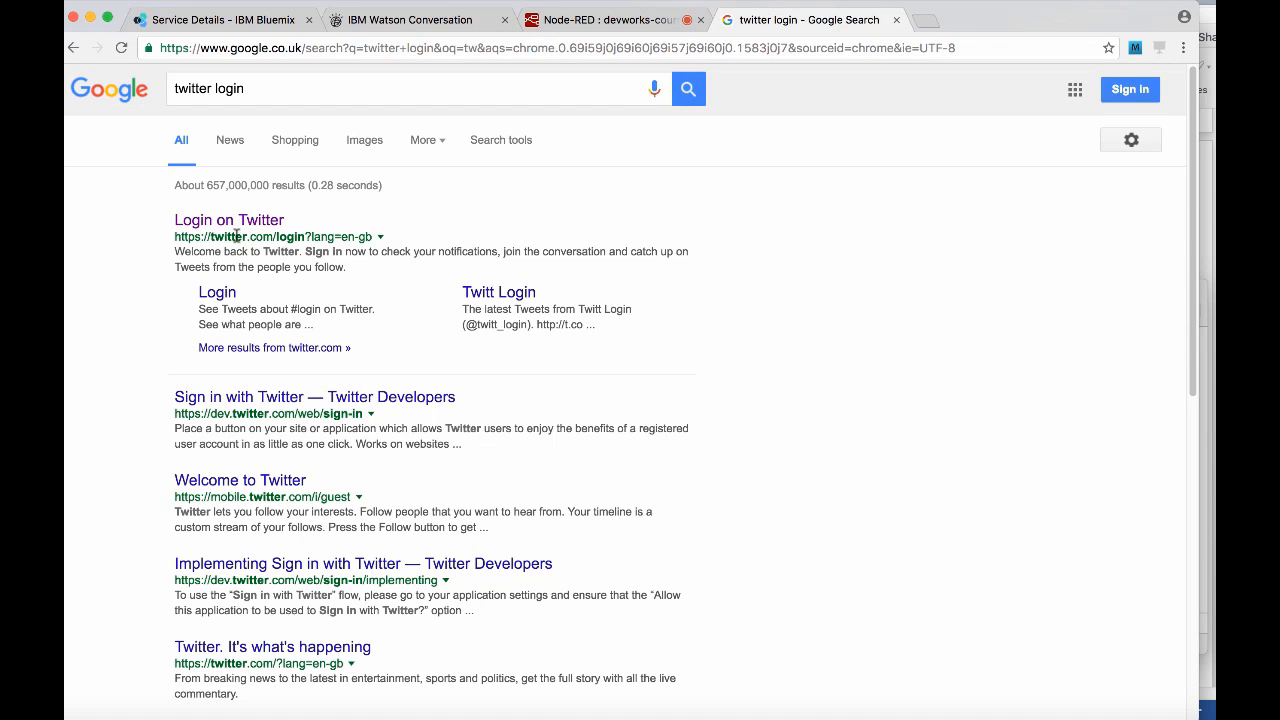
click(232, 220)
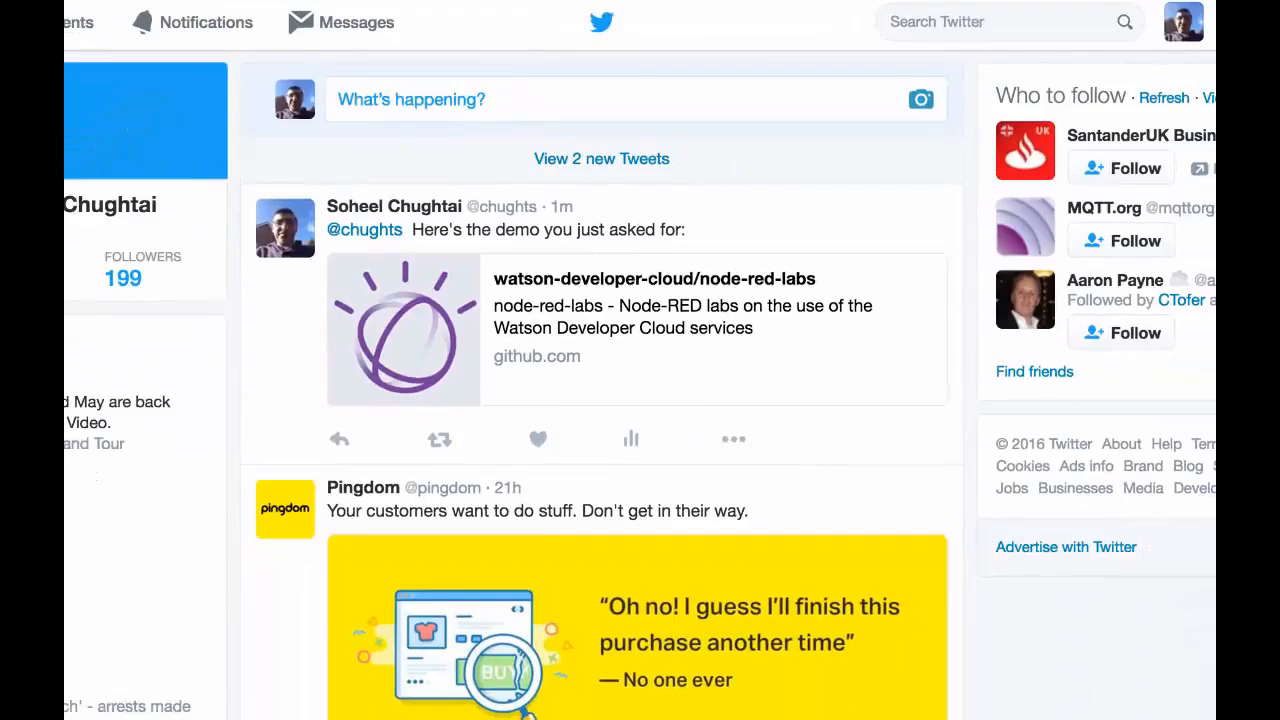
Review the lab document's Summary section, and view the finished Hello World and OK Watson flows in Node-RED
click(1119, 12)
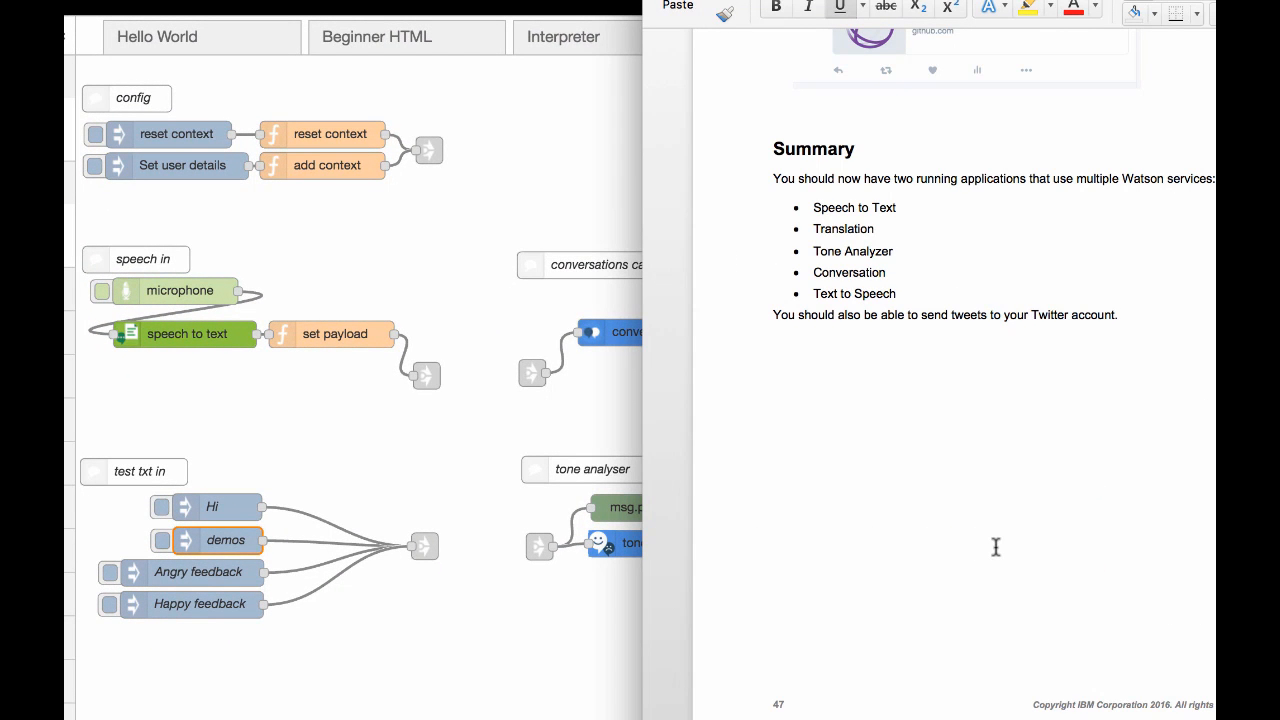
click(1109, 90)
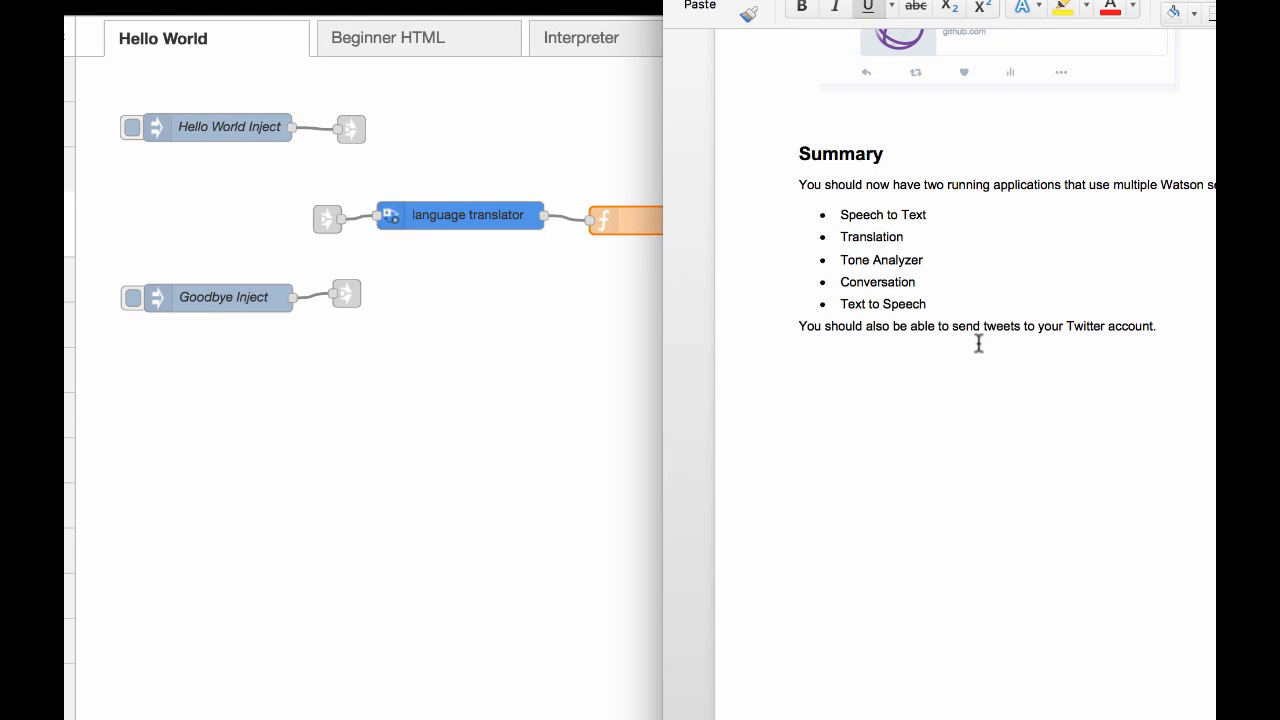
click(506, 369)
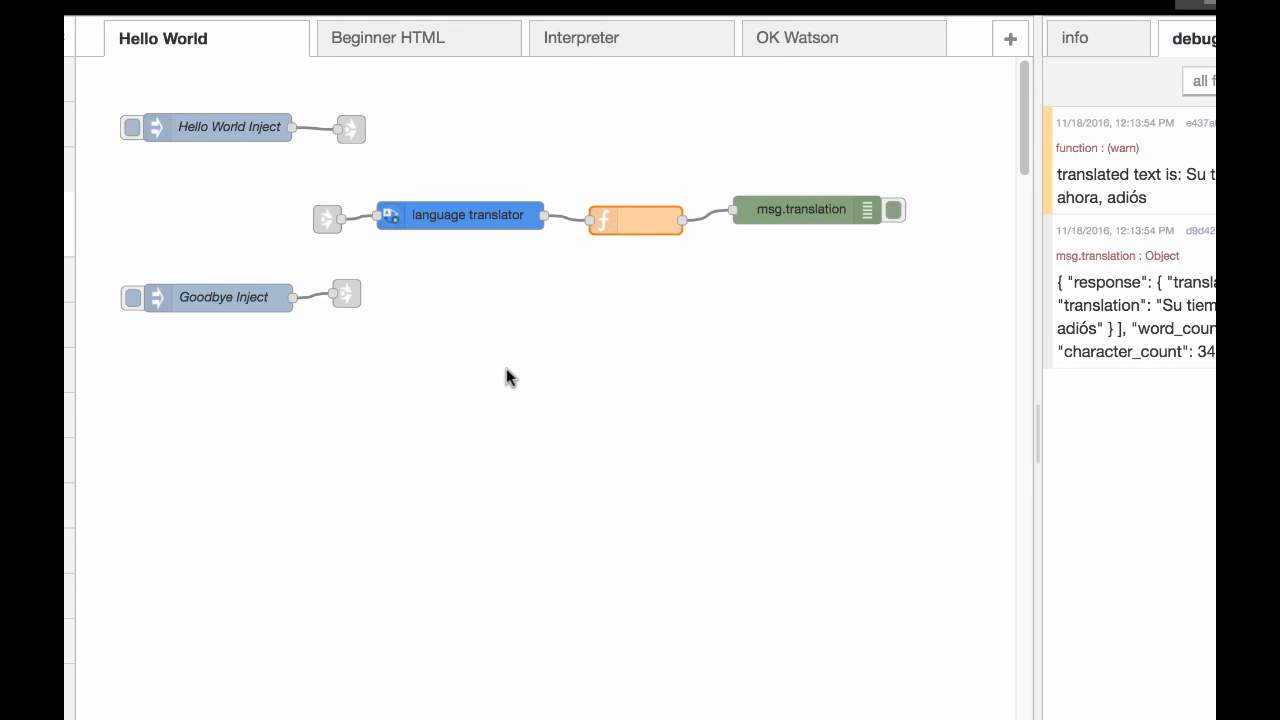
click(828, 44)
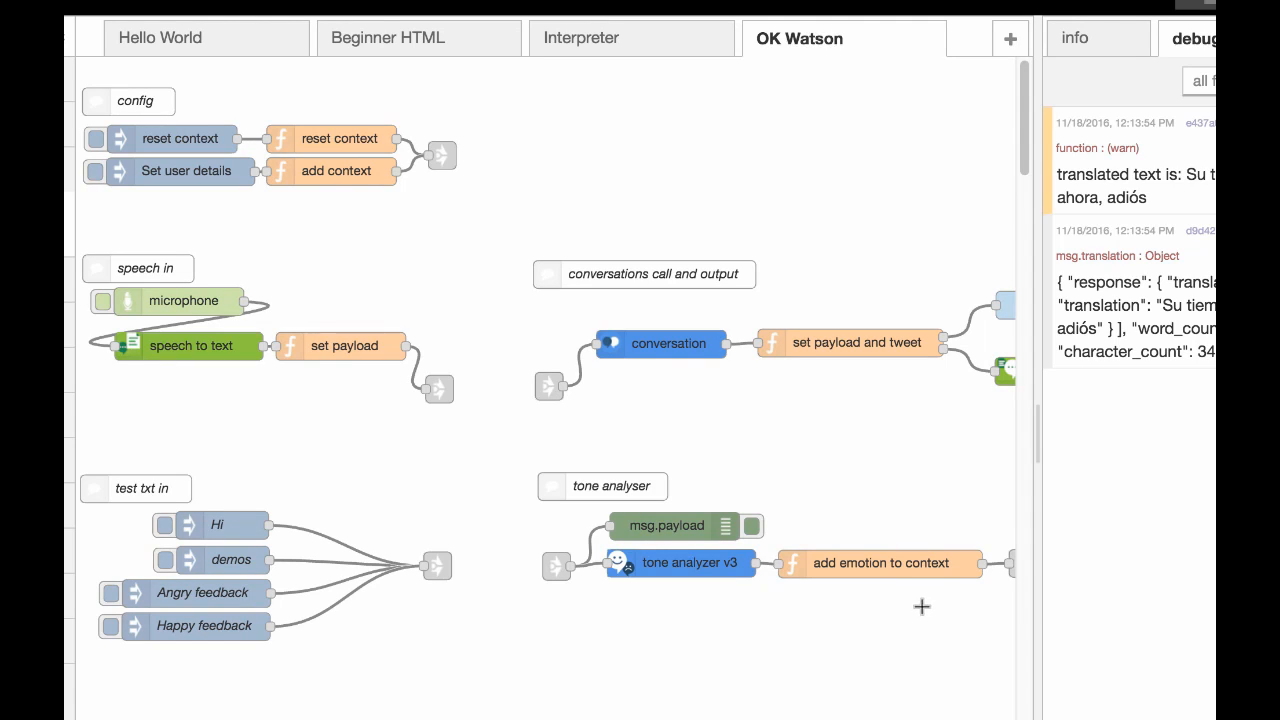